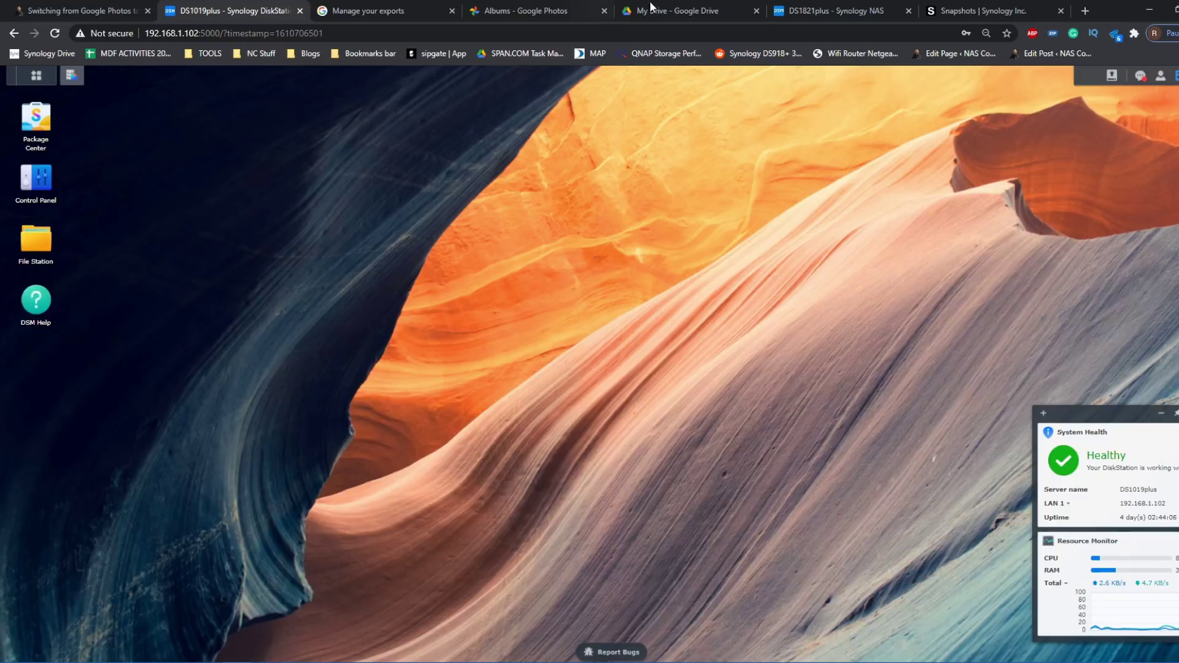
# - On the DS1821plus, close Control Panel and Storage Manager, then return to the DS1019plus desktop
pyautogui.click(806, 10)
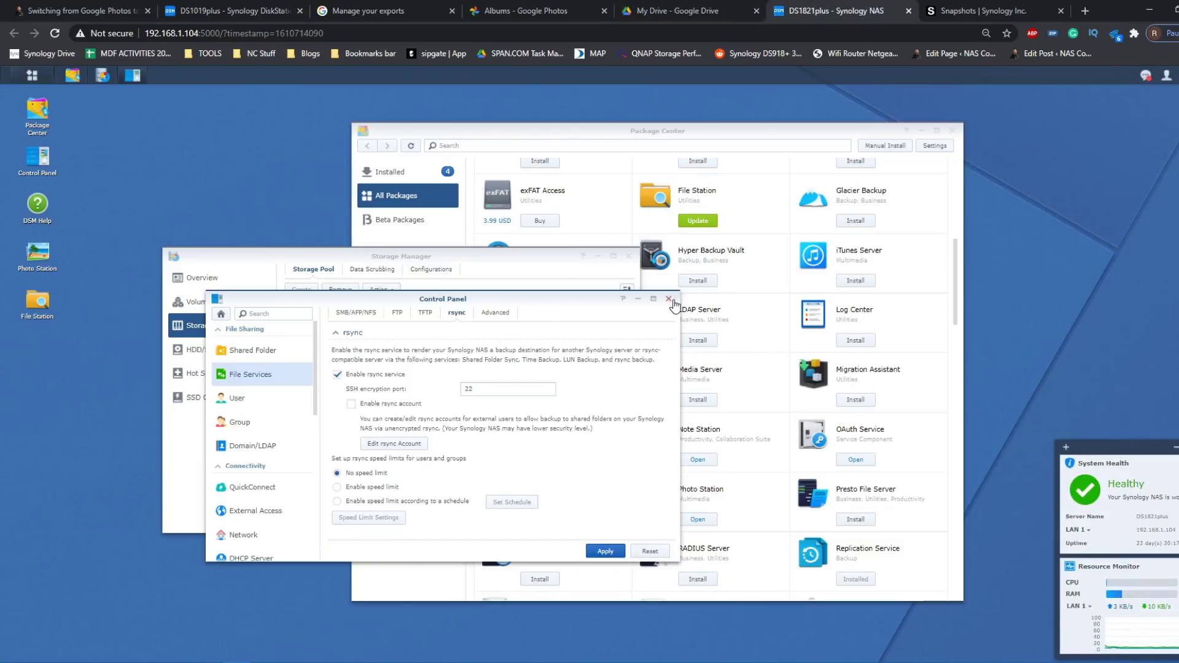
pyautogui.click(669, 298)
pyautogui.click(628, 256)
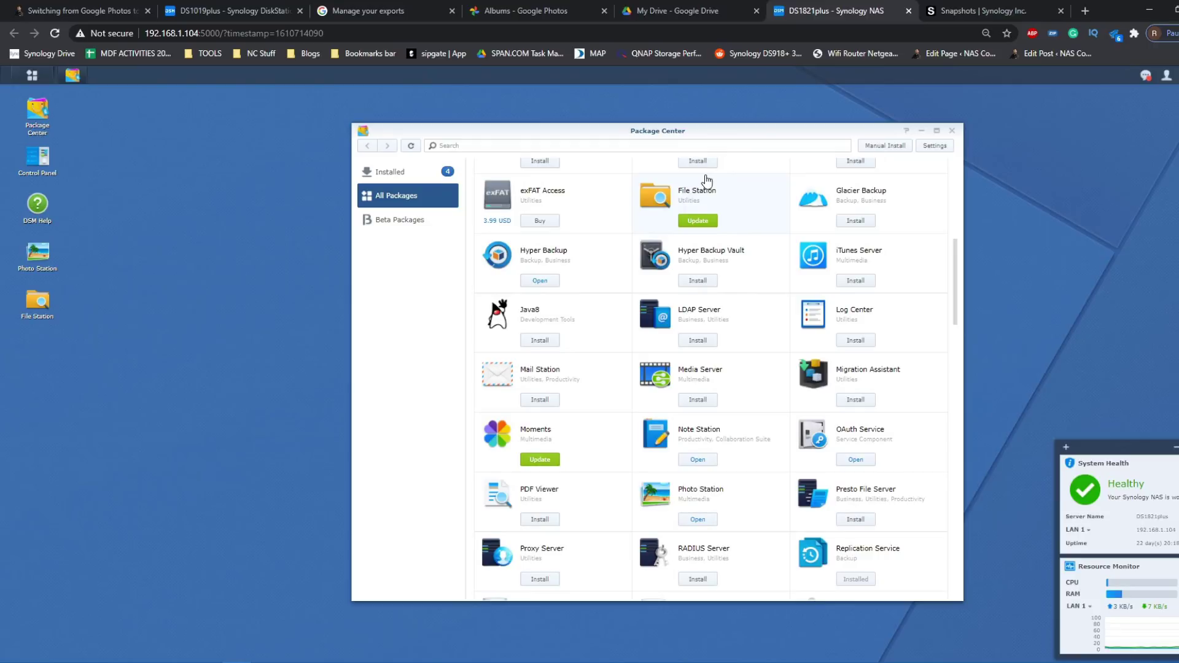
pyautogui.click(289, 7)
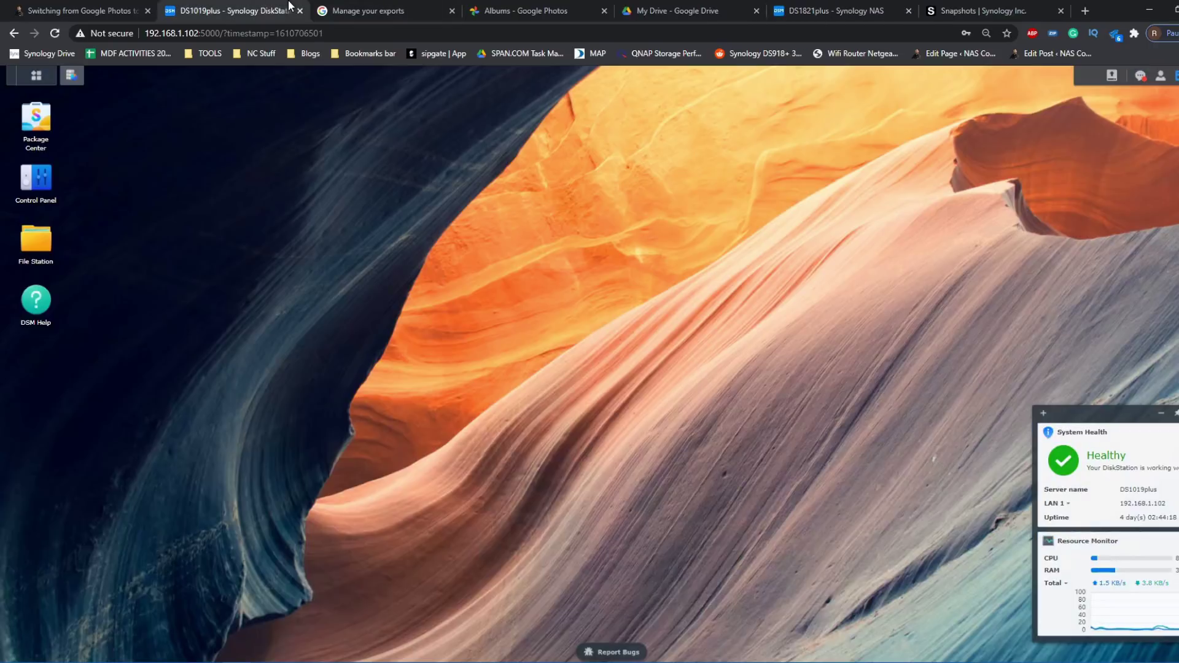
pyautogui.click(866, 10)
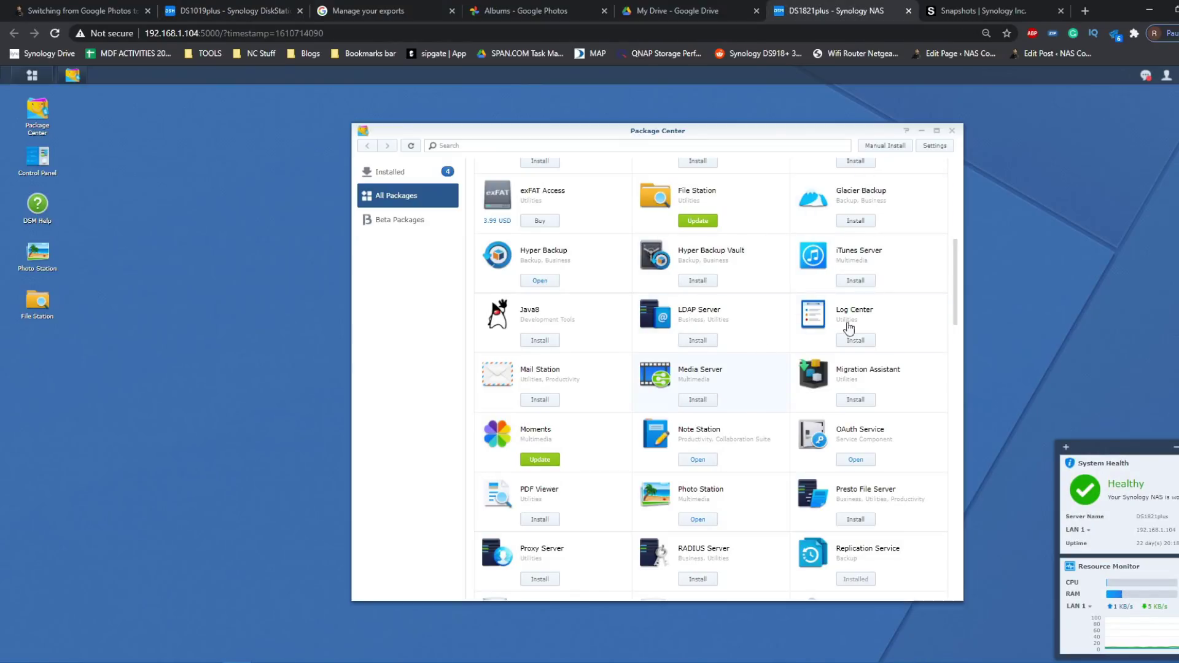
pyautogui.click(283, 10)
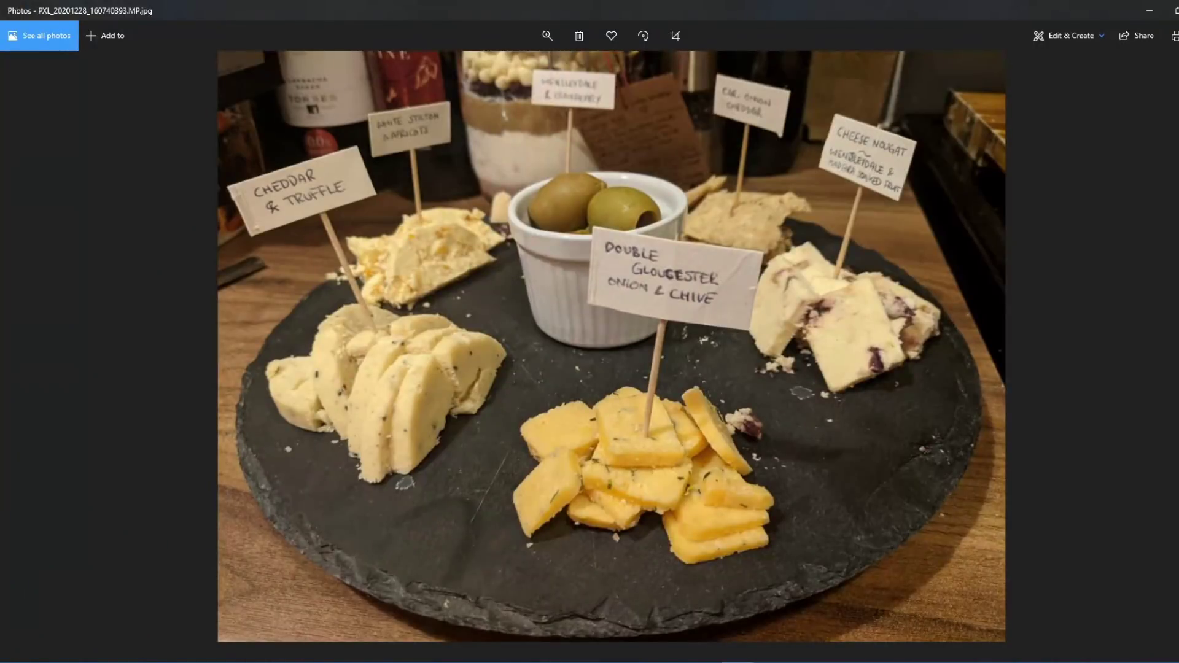
pyautogui.scroll(3, 655, 529)
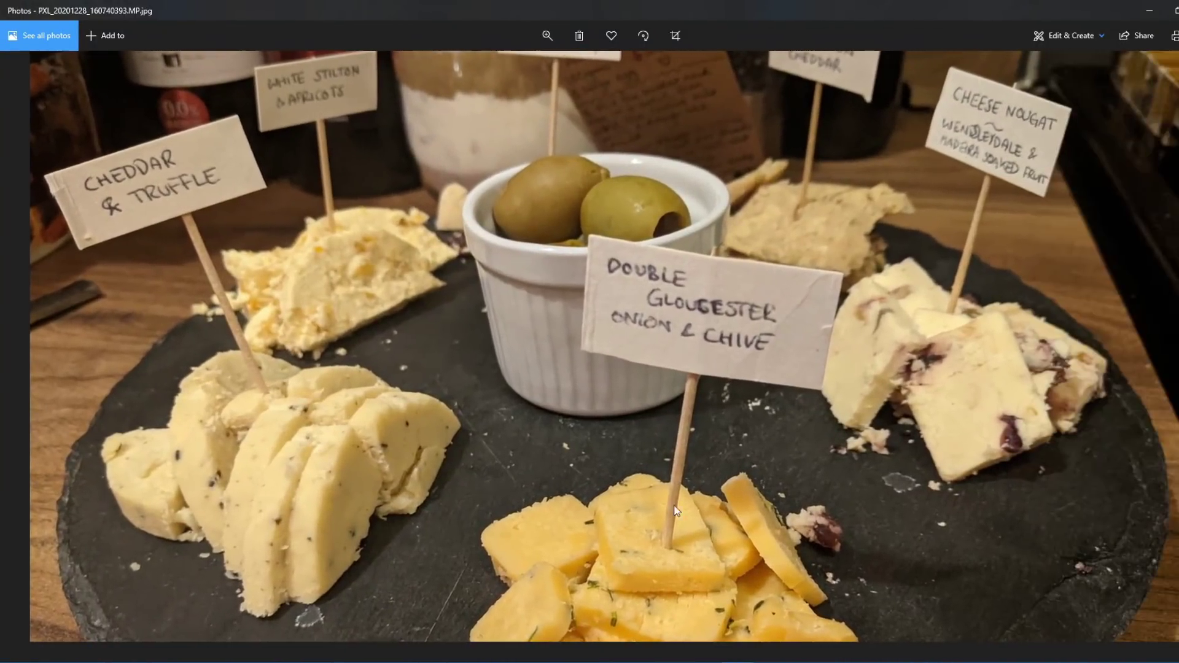
pyautogui.scroll(-3, 713, 470)
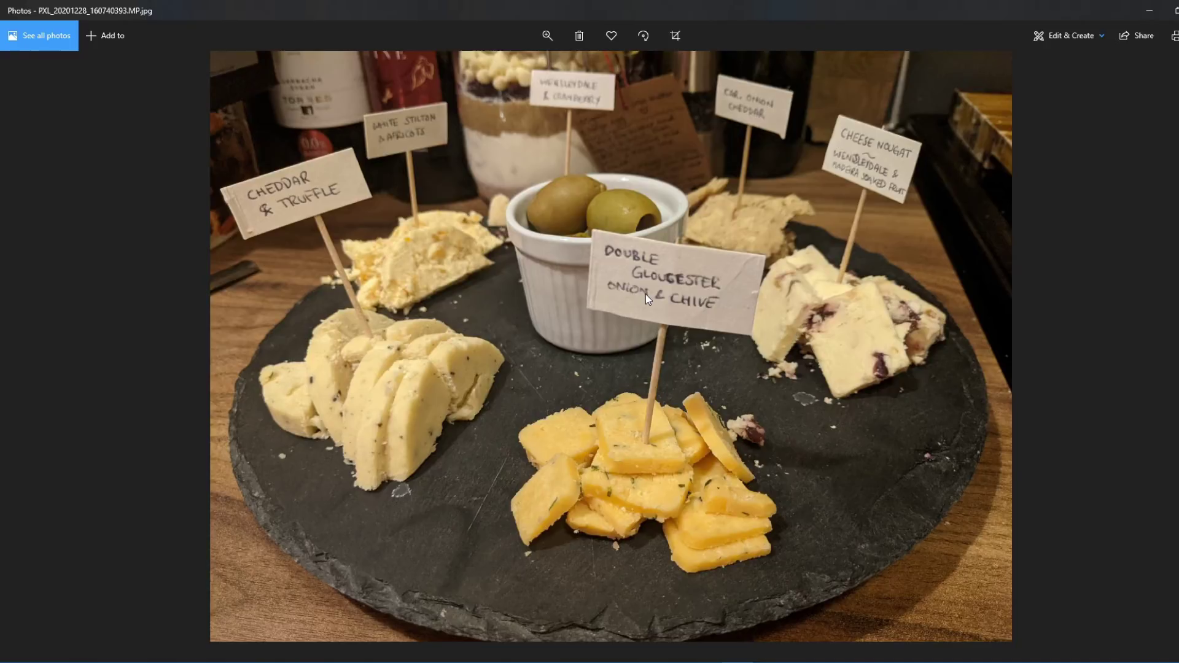
pyautogui.scroll(2, 661, 291)
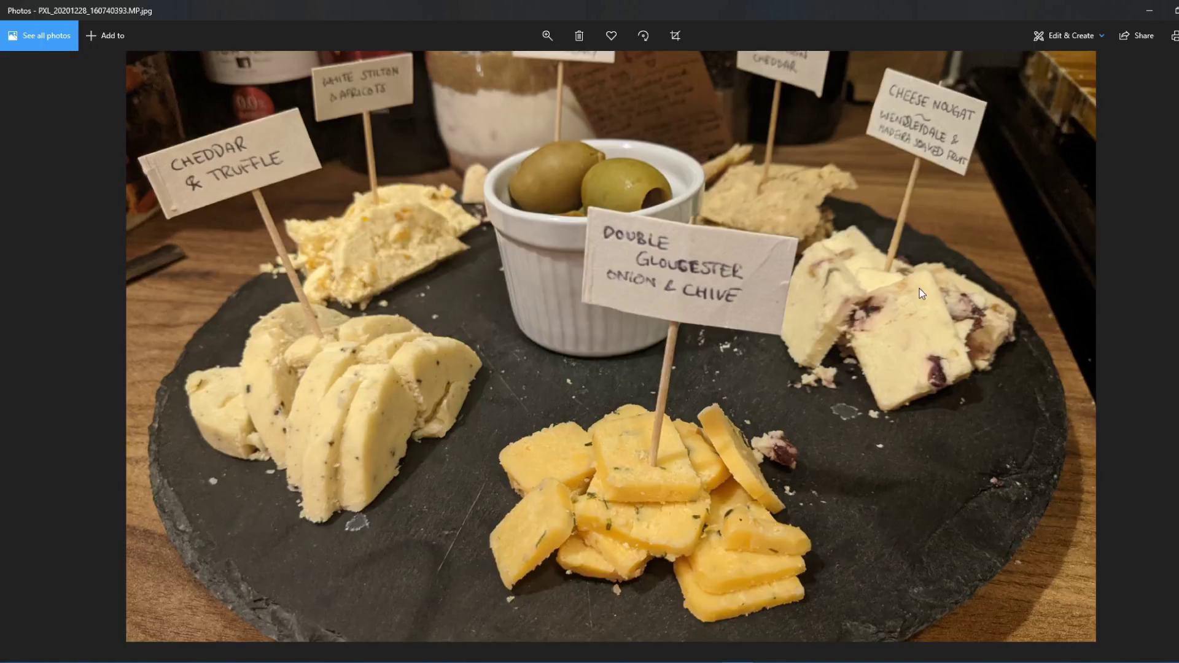
pyautogui.scroll(-2, 921, 294)
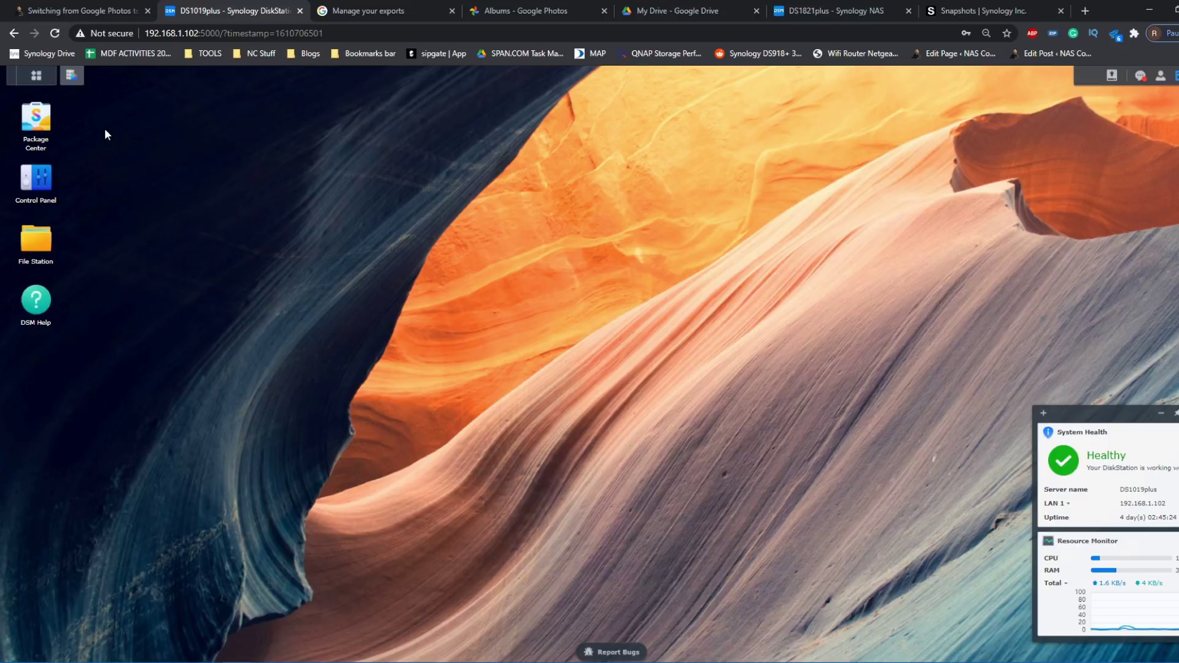
# - Open Control Panel's Shared Folder list and select the TEST DATA II folder
pyautogui.click(39, 200)
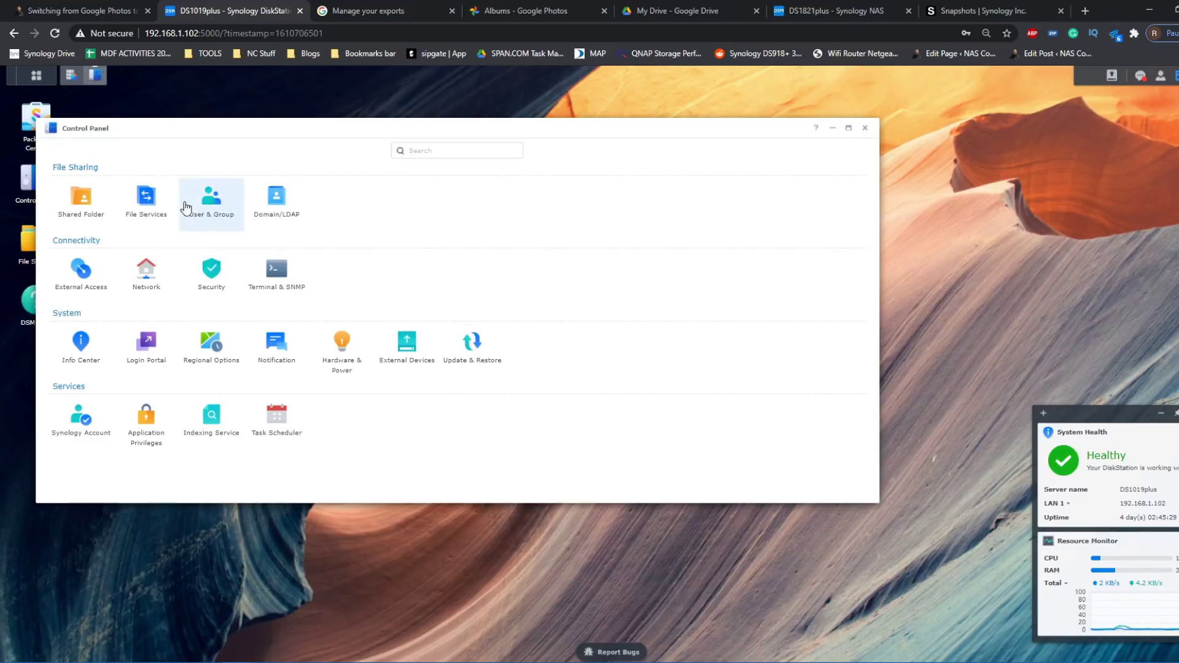
pyautogui.click(90, 200)
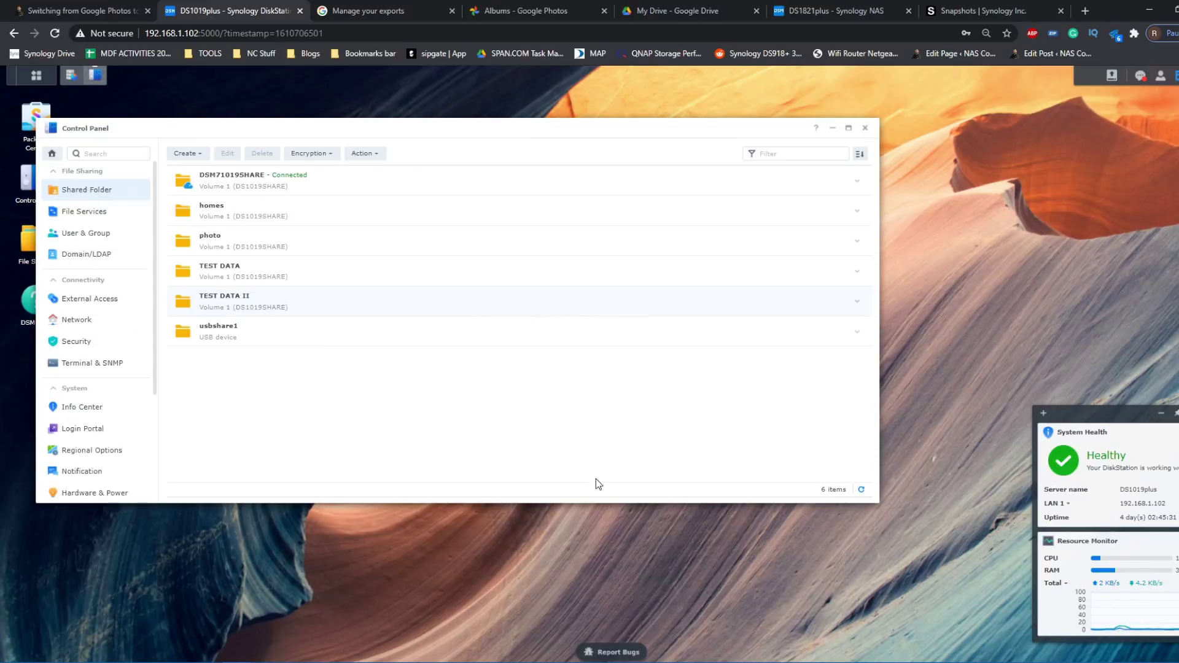
pyautogui.click(454, 300)
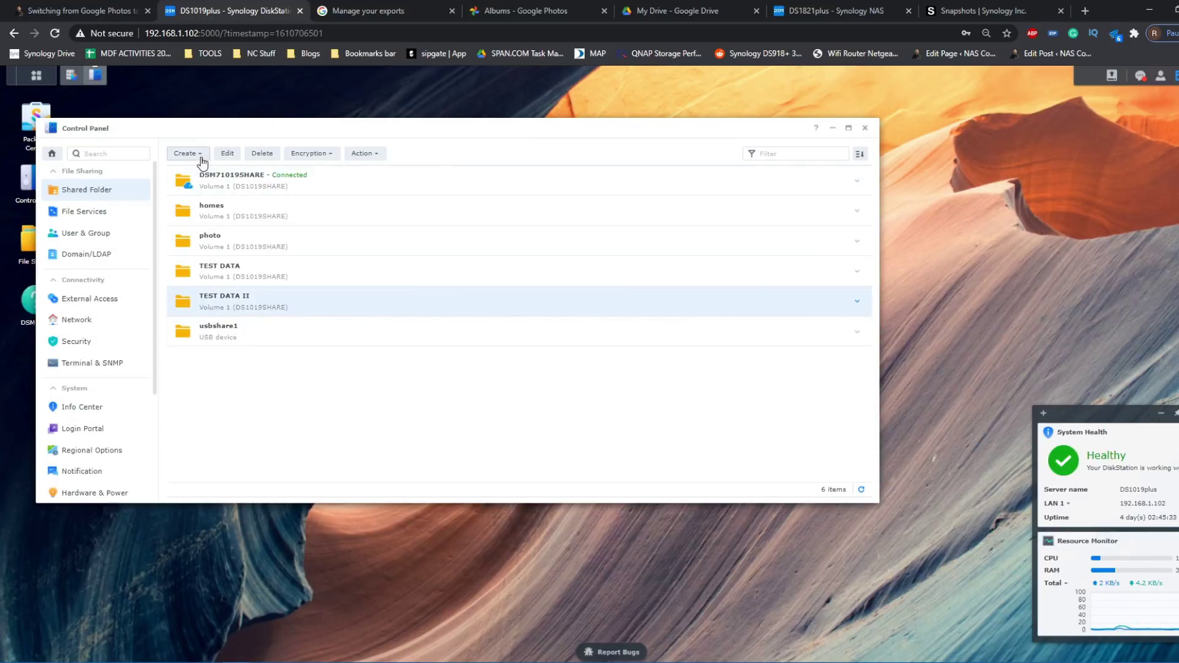
pyautogui.moveTo(208, 660)
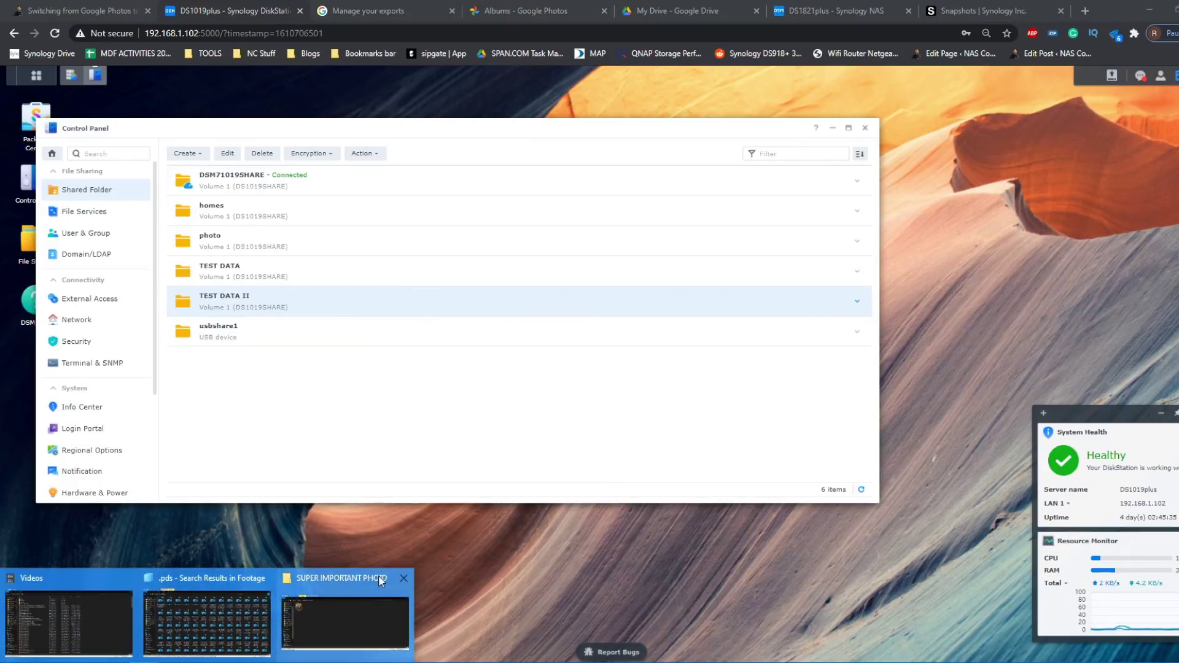
pyautogui.click(379, 578)
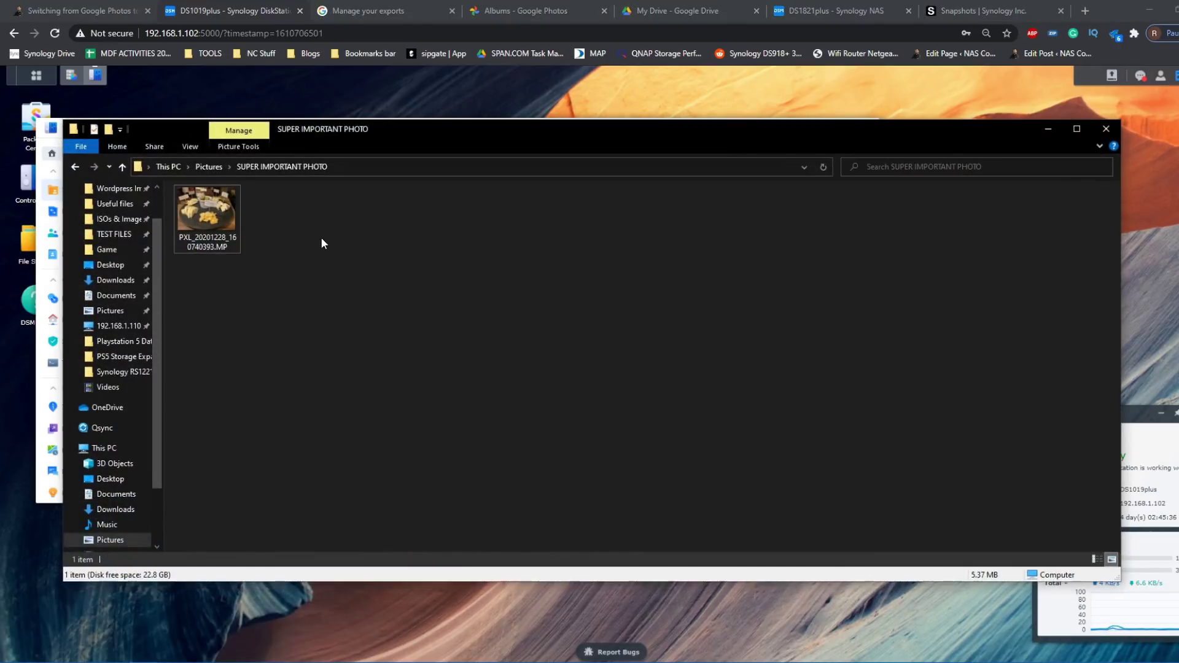
# - Check the 5.37 MB photo's properties in SUPER IMPORTANT PHOTO, then minimise that Explorer window
pyautogui.click(234, 234)
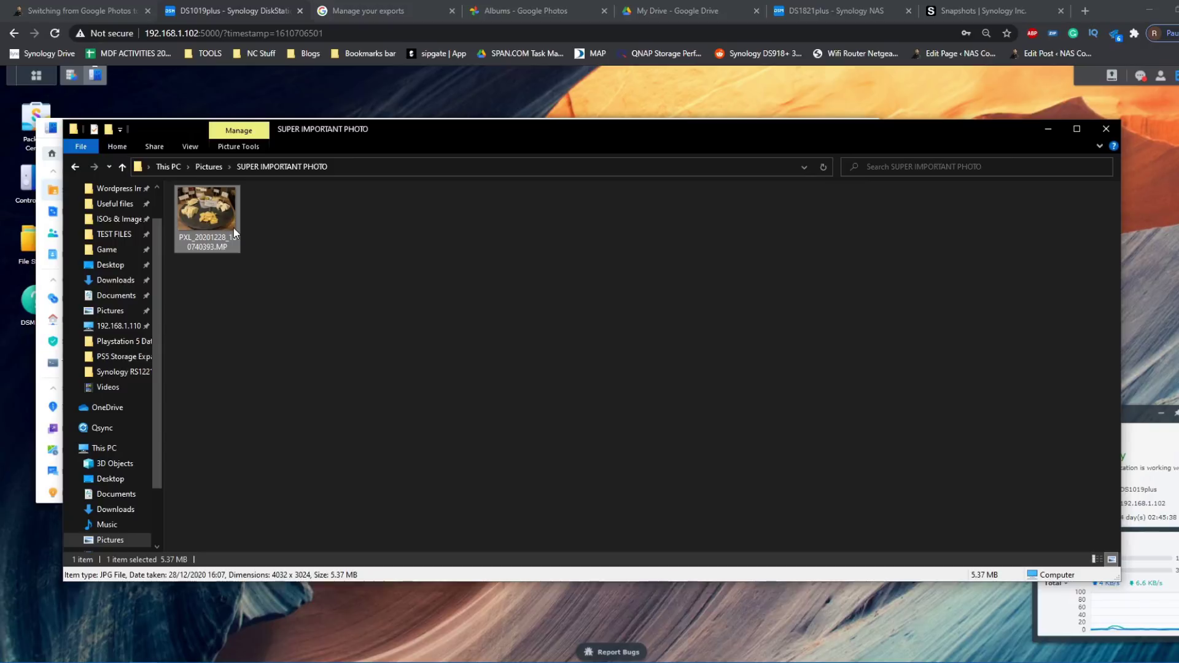
pyautogui.rightClick(234, 233)
pyautogui.click(282, 653)
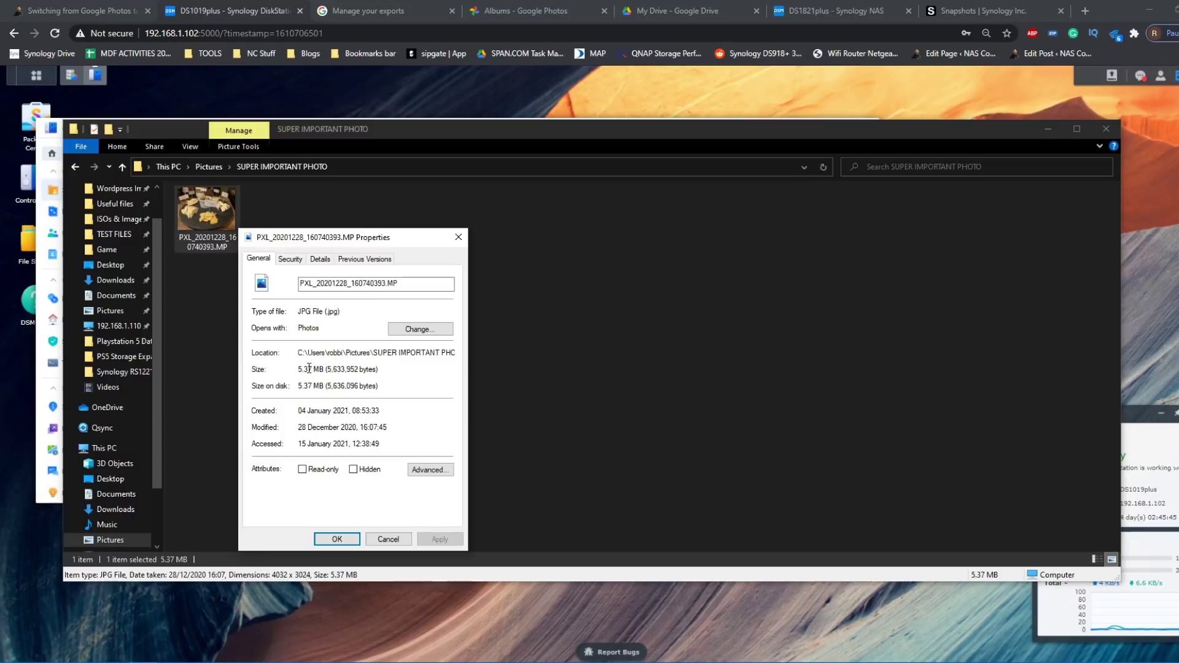
pyautogui.click(459, 243)
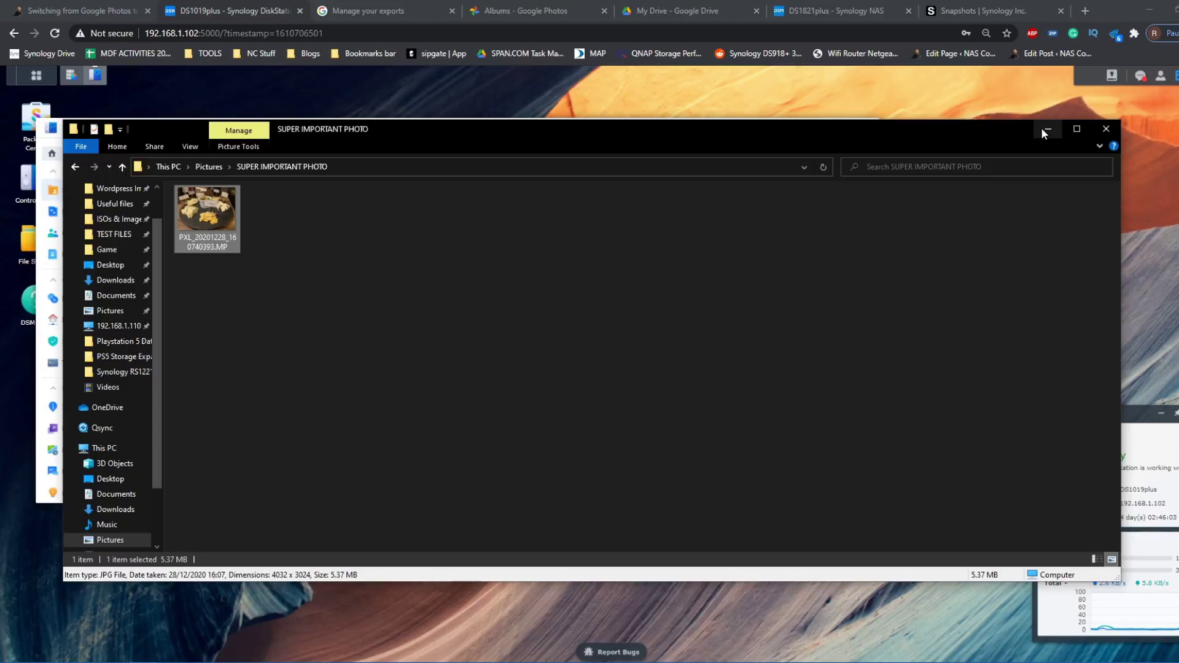
pyautogui.click(1045, 130)
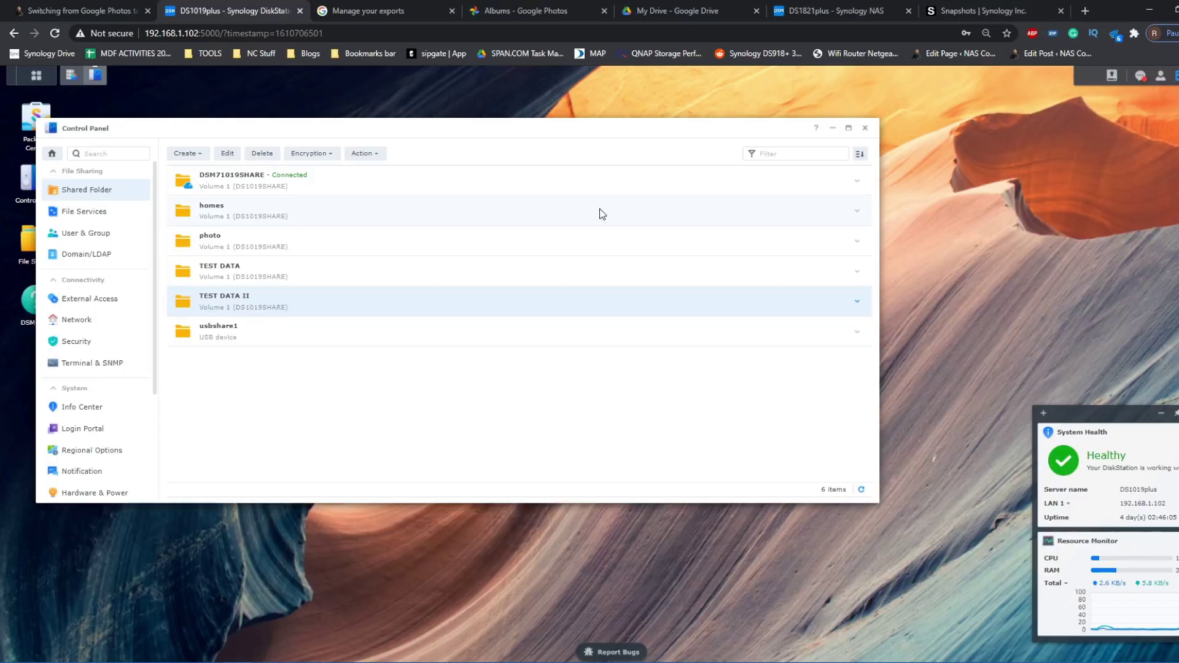
# - Start a new shared folder named 'Super Important Photo' and continue to the encryption step
pyautogui.click(197, 153)
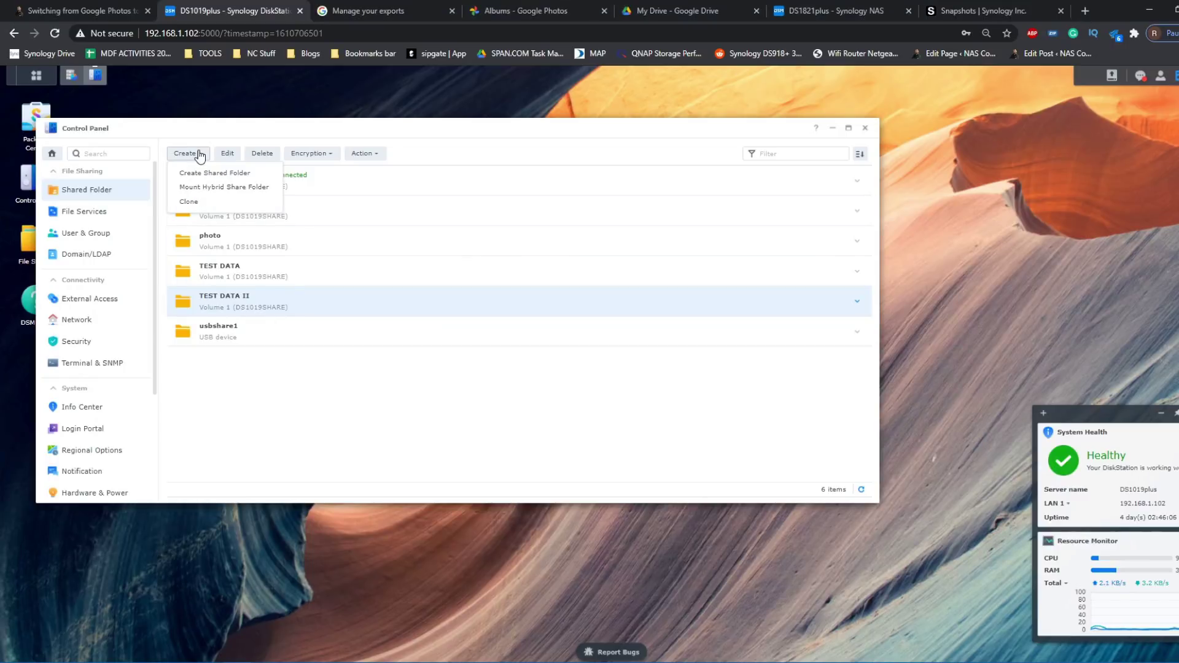
pyautogui.click(229, 176)
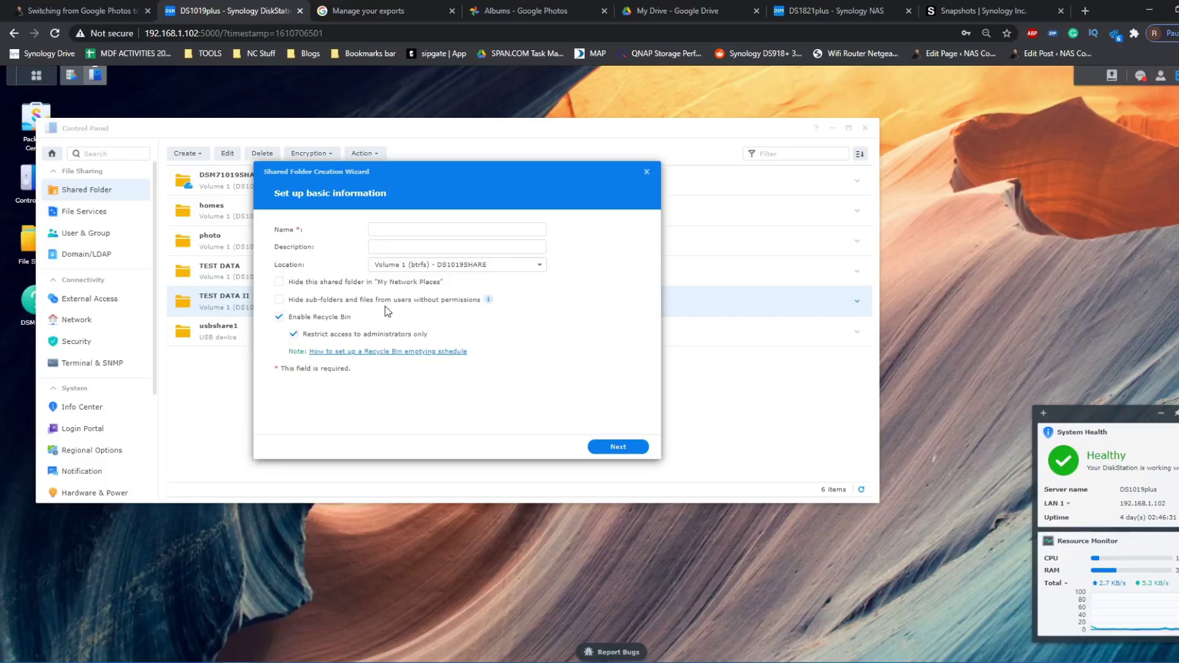
pyautogui.click(390, 230)
pyautogui.write('Super Important Photo')
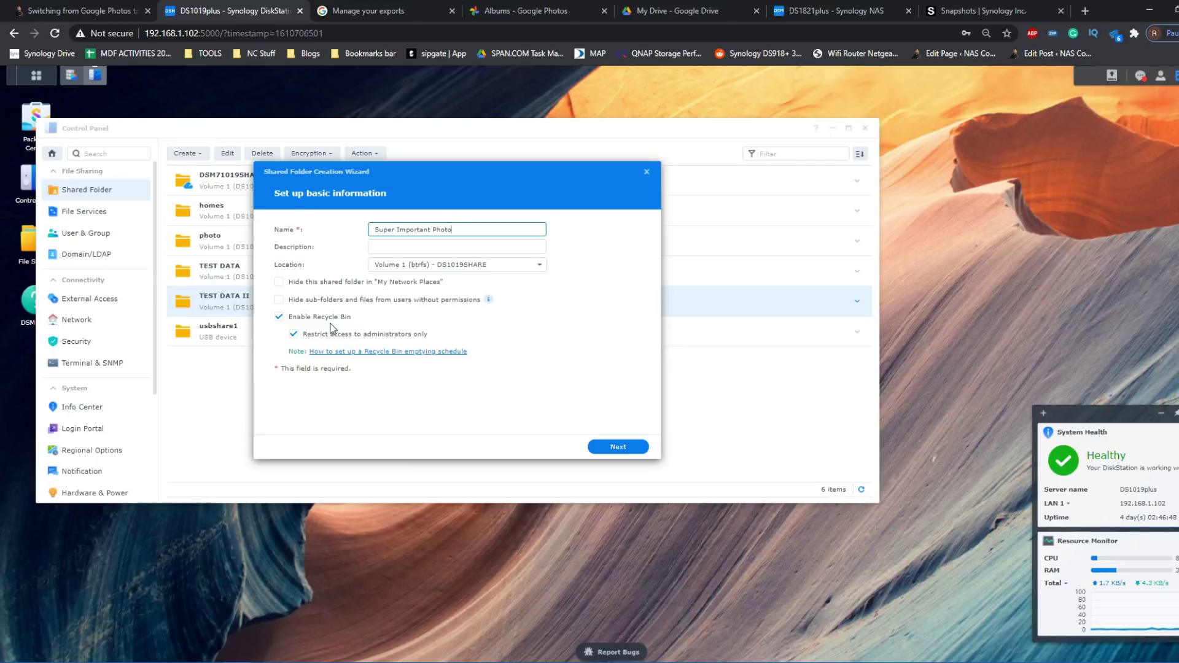
pyautogui.click(620, 448)
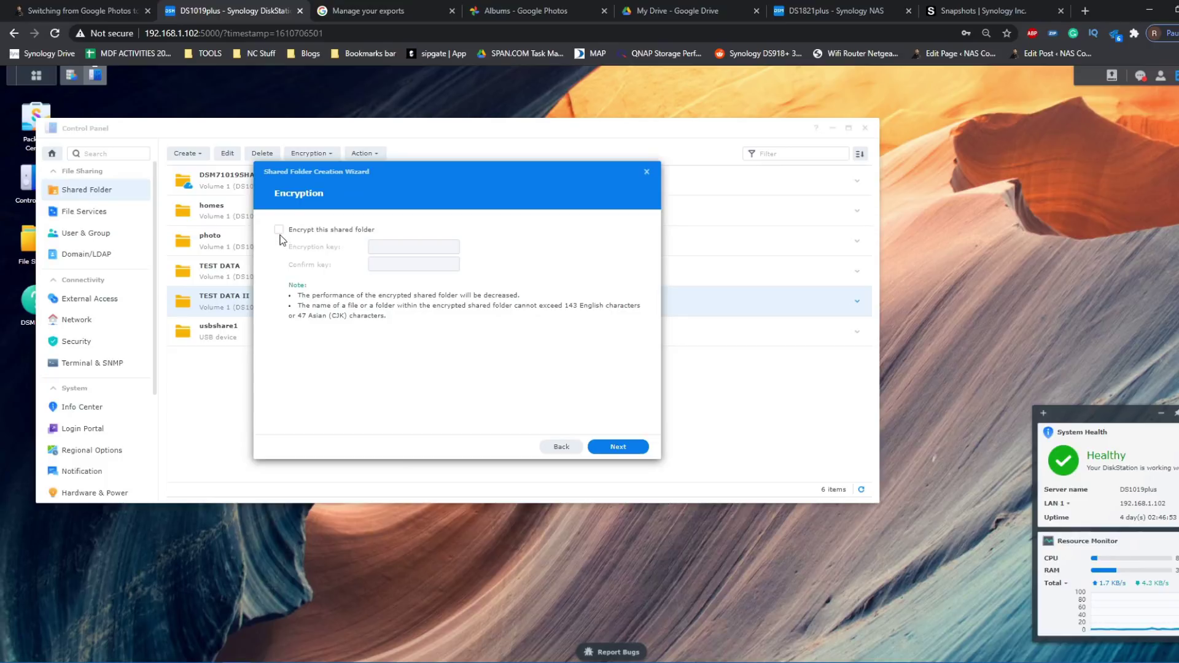
# - Turn on encryption for the folder, entering and confirming the encryption key
pyautogui.click(280, 231)
pyautogui.click(449, 249)
pyautogui.write('********')
pyautogui.click(451, 260)
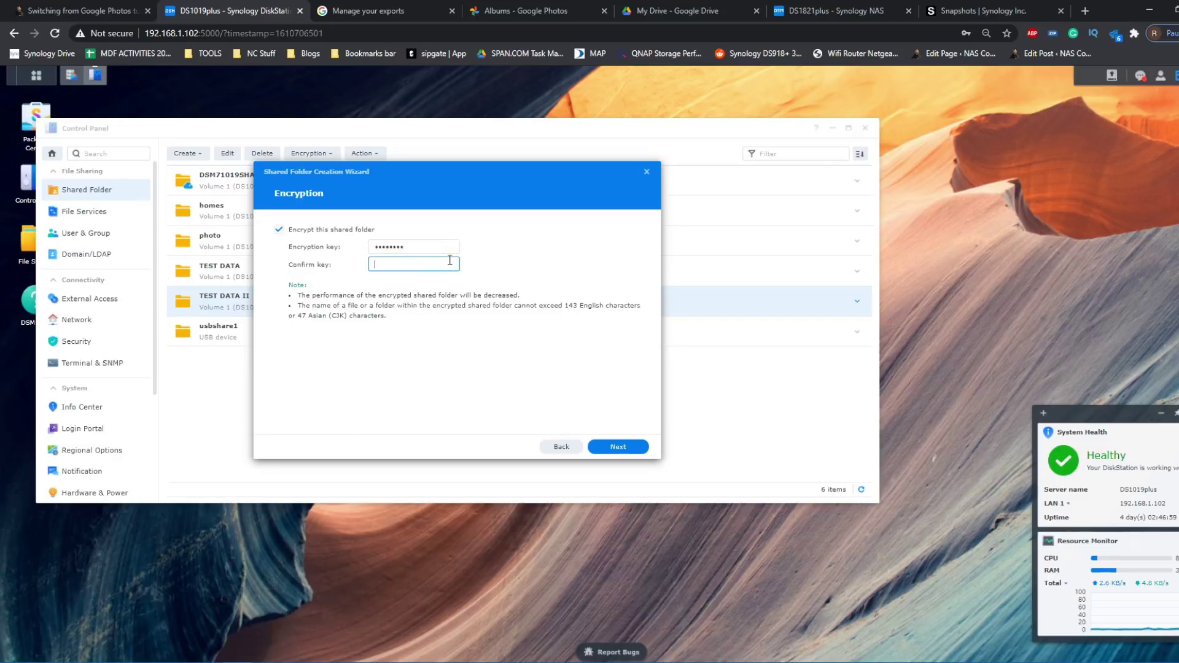
pyautogui.write('********')
pyautogui.click(620, 447)
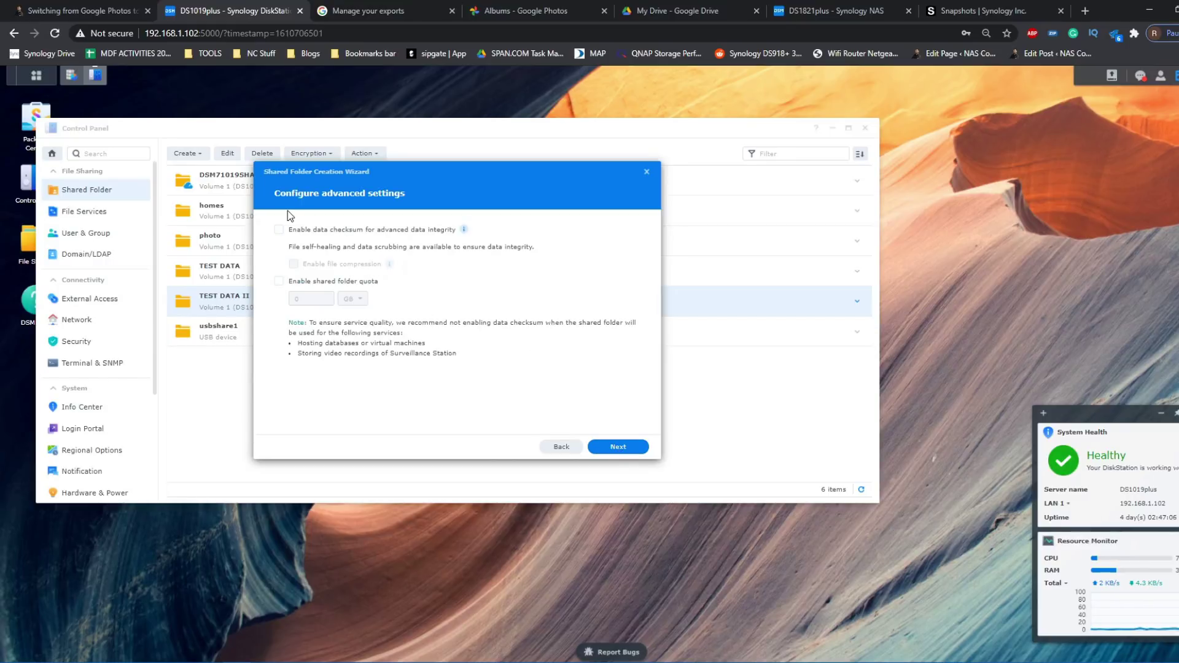
# - Enable data checksum and submit the summary to create the folder
pyautogui.click(279, 231)
pyautogui.moveTo(466, 232)
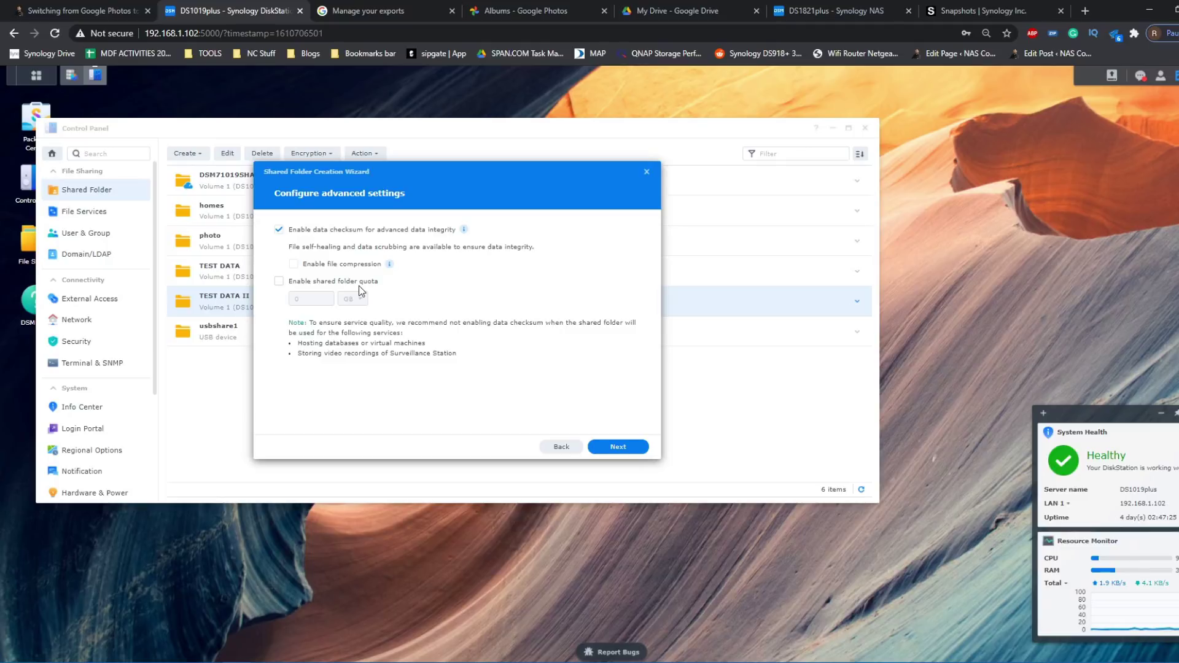
pyautogui.click(629, 452)
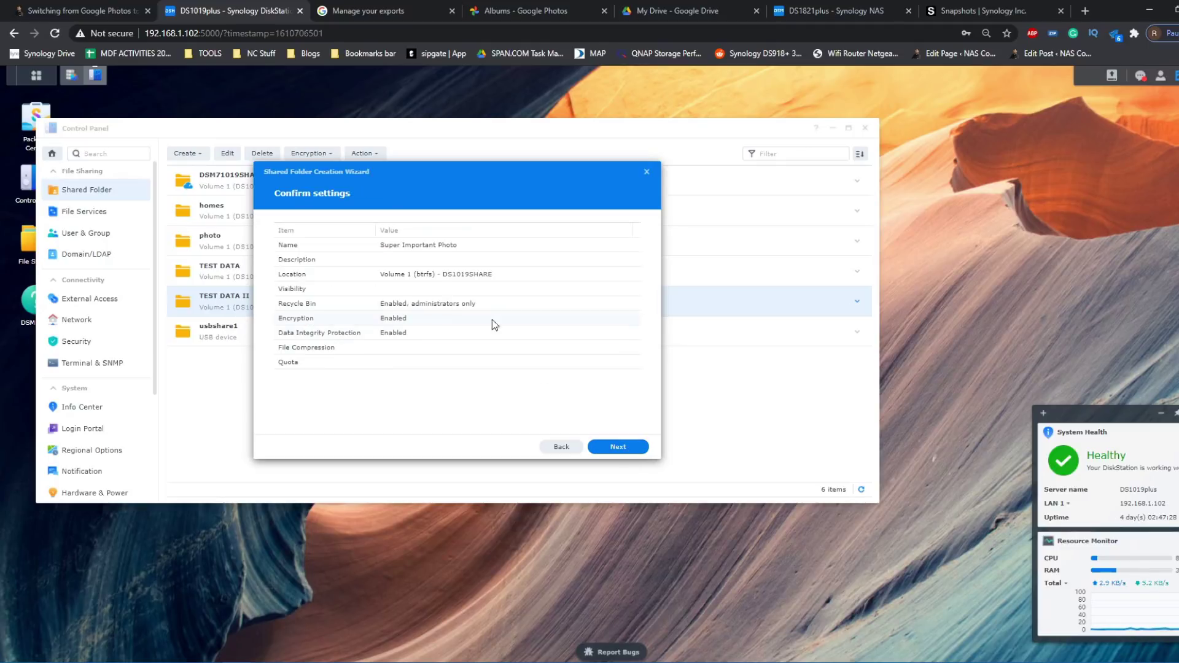
pyautogui.click(603, 454)
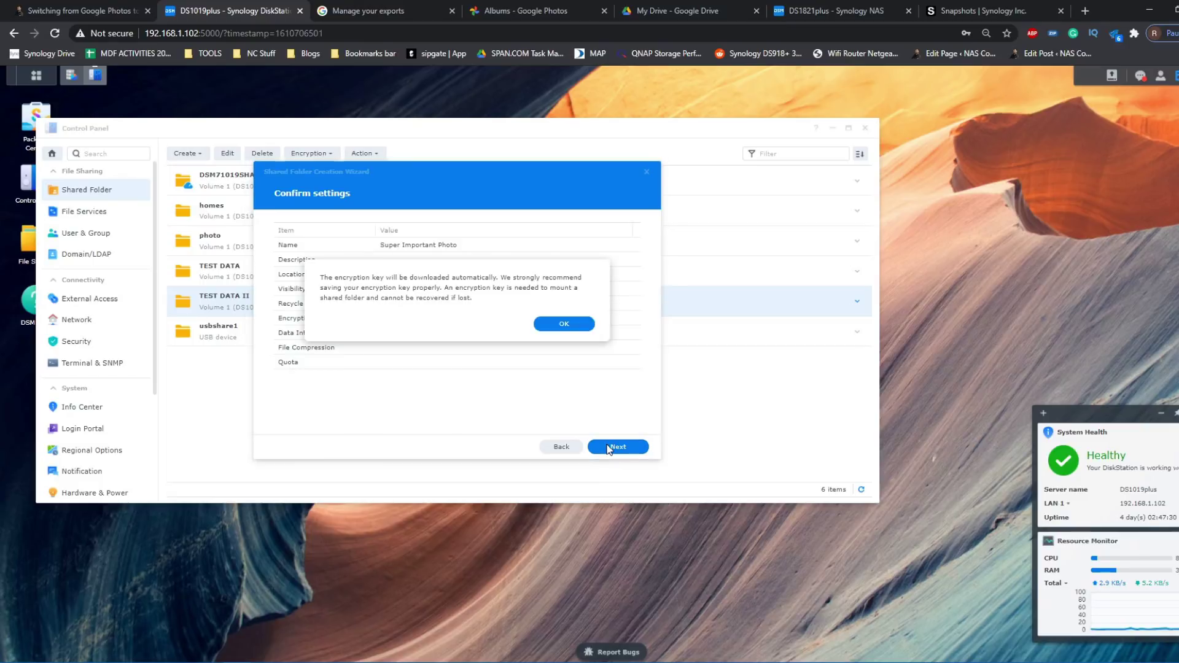
# - Acknowledge the key warning and save the folder's .key file to Downloads
pyautogui.click(560, 325)
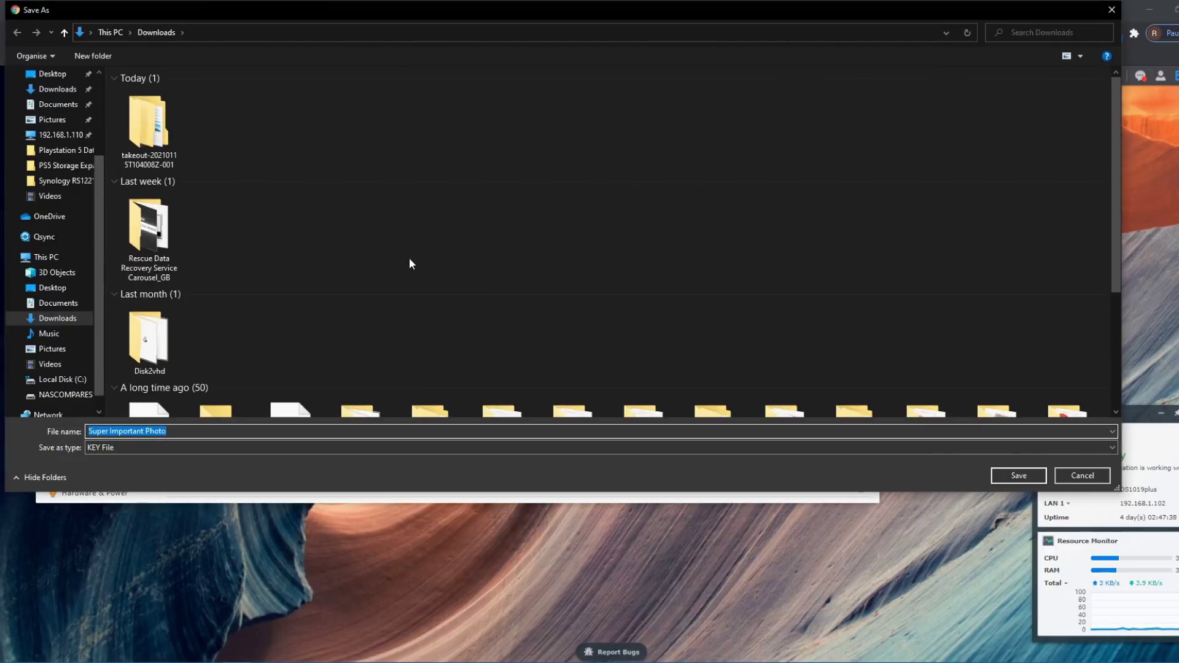
pyautogui.click(1034, 478)
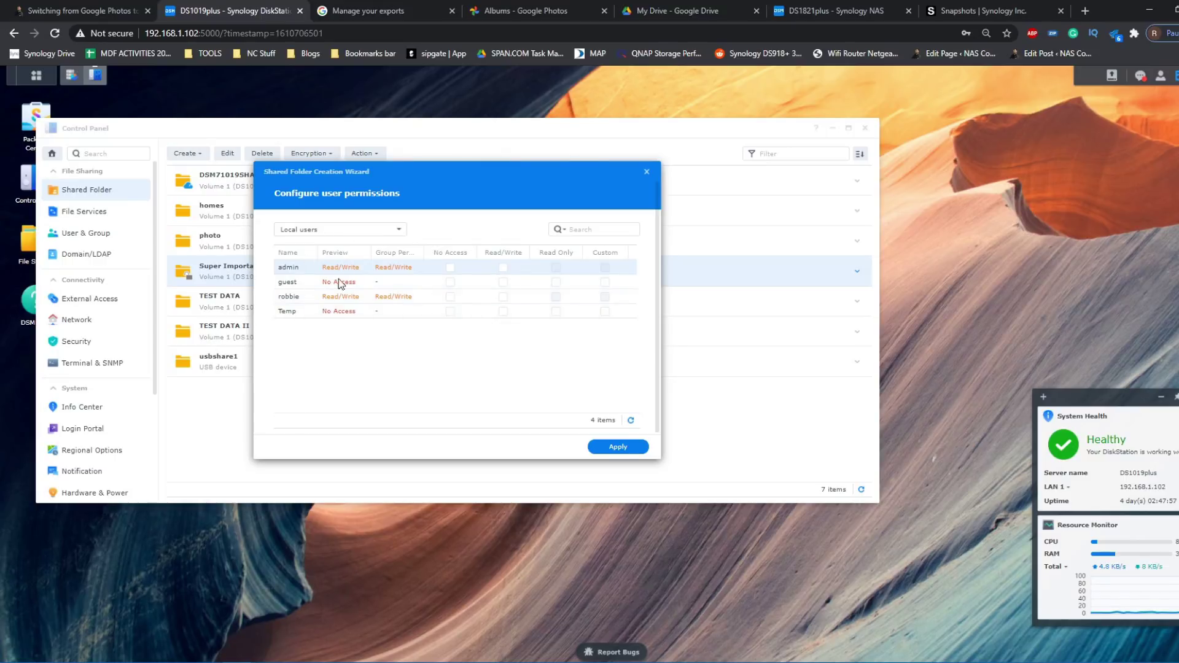
# - Grant admin and the second user Read/Write on Super Important Photo and apply
pyautogui.click(503, 267)
pyautogui.click(503, 296)
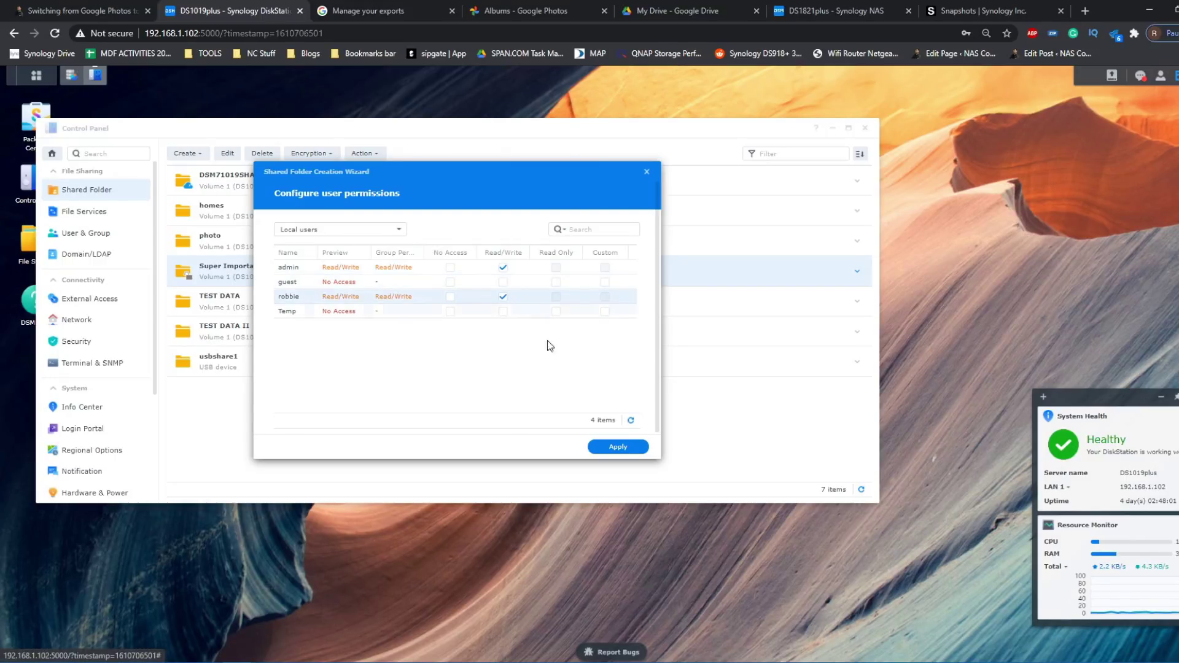
pyautogui.click(621, 447)
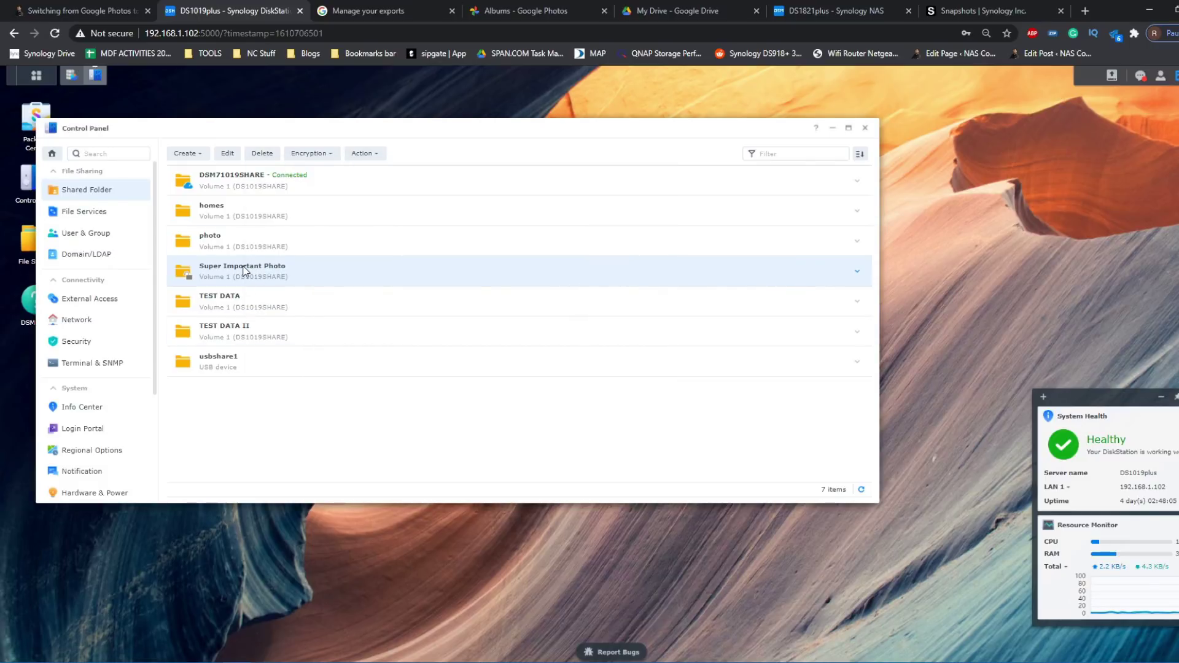
# - In File Station, upload the cheese-board JPG from the PC into Super Important Photo
pyautogui.moveTo(257, 102); pyautogui.dragTo(296, 111)
pyautogui.doubleClick(29, 252)
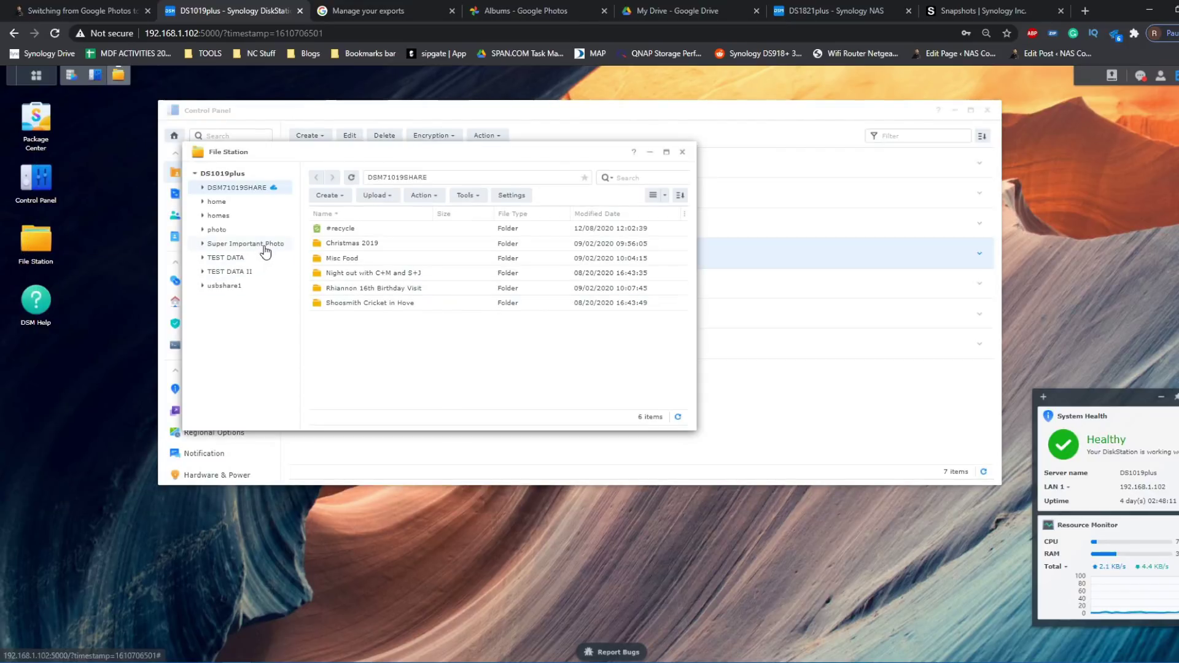
pyautogui.click(264, 244)
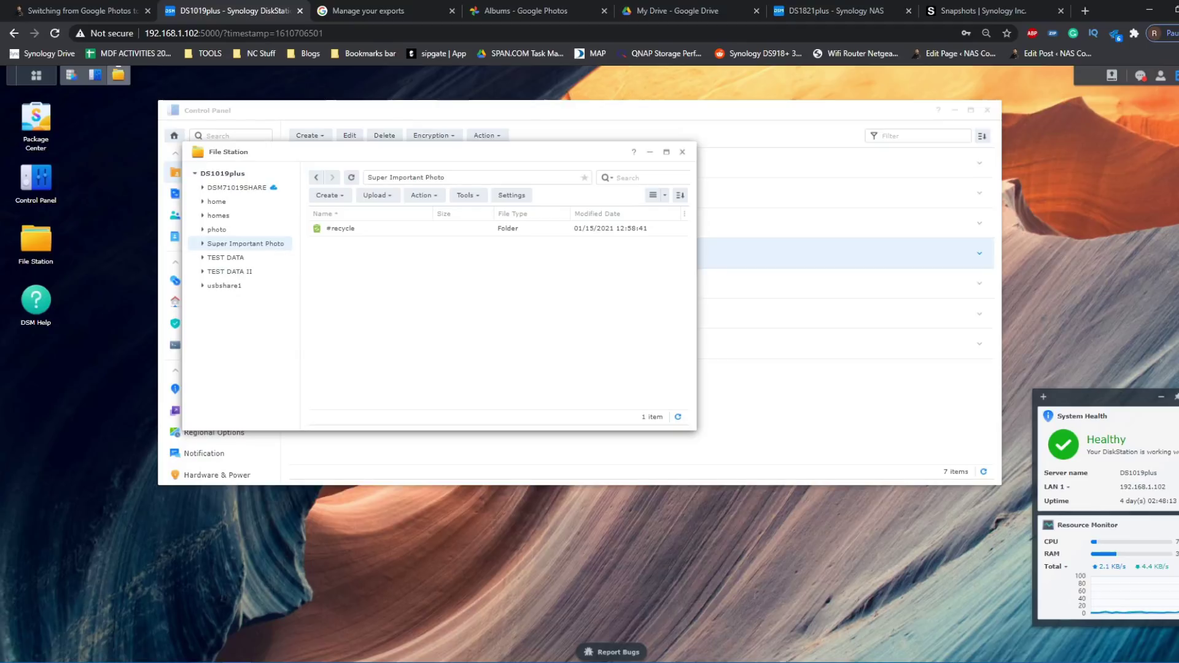
pyautogui.moveTo(489, 599)
pyautogui.click(360, 605)
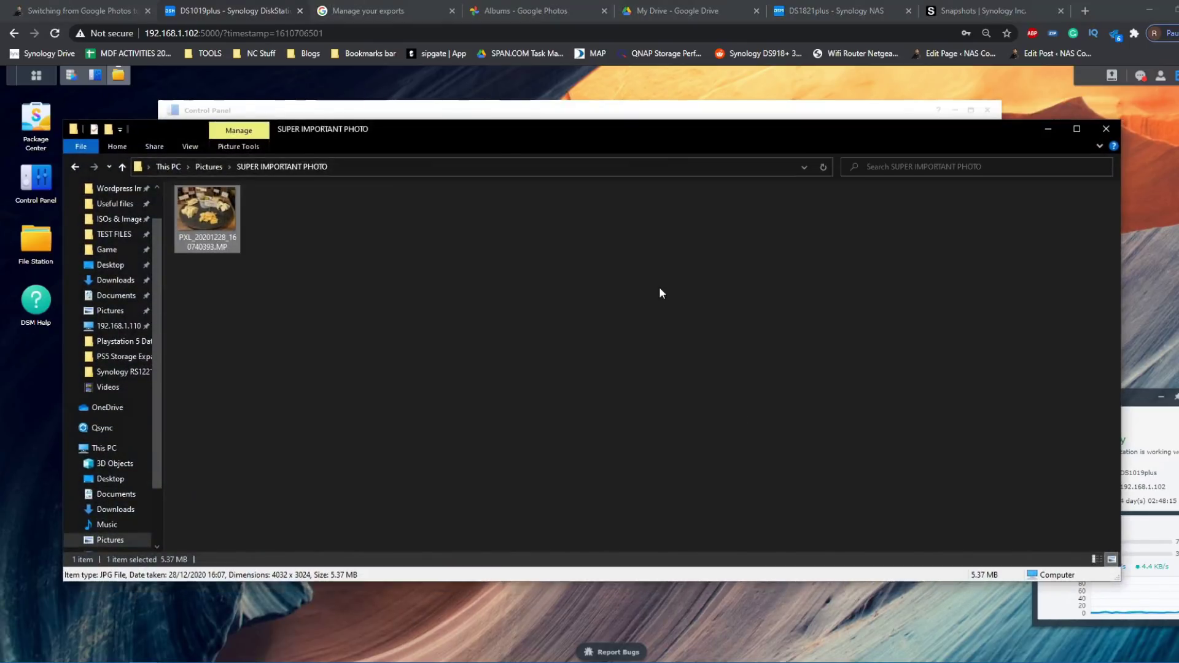
pyautogui.press('super+Right')
pyautogui.moveTo(750, 196); pyautogui.dragTo(458, 343)
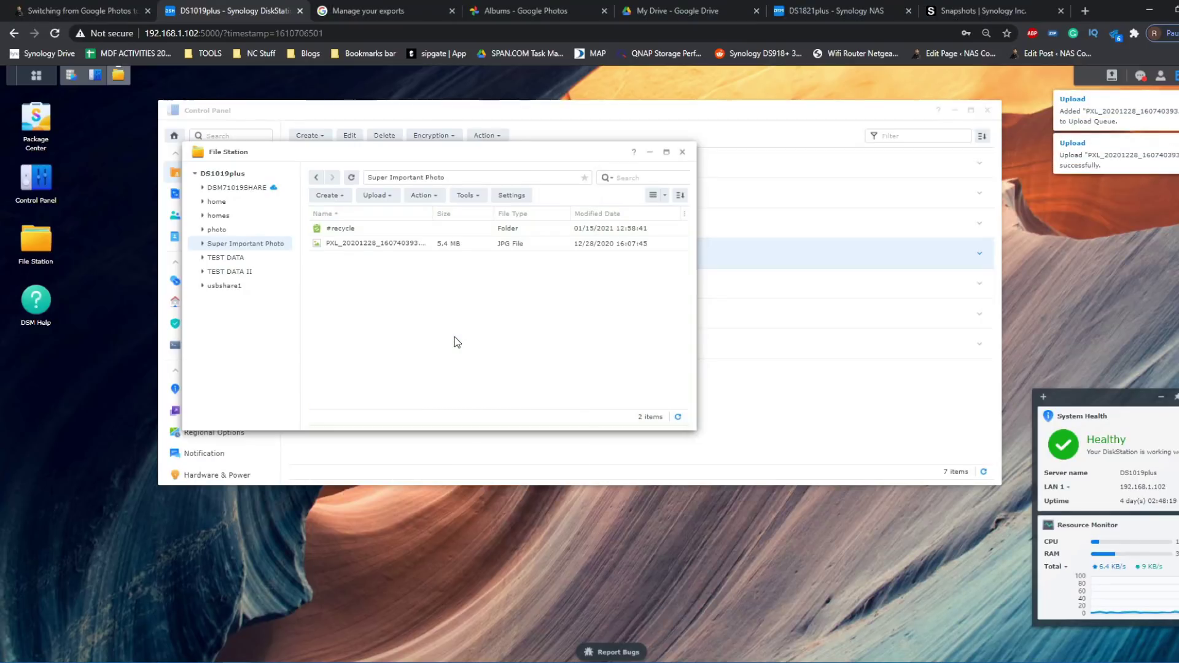
# - Preview the uploaded photo enlarged, close the viewer, and minimise File Station
pyautogui.doubleClick(406, 244)
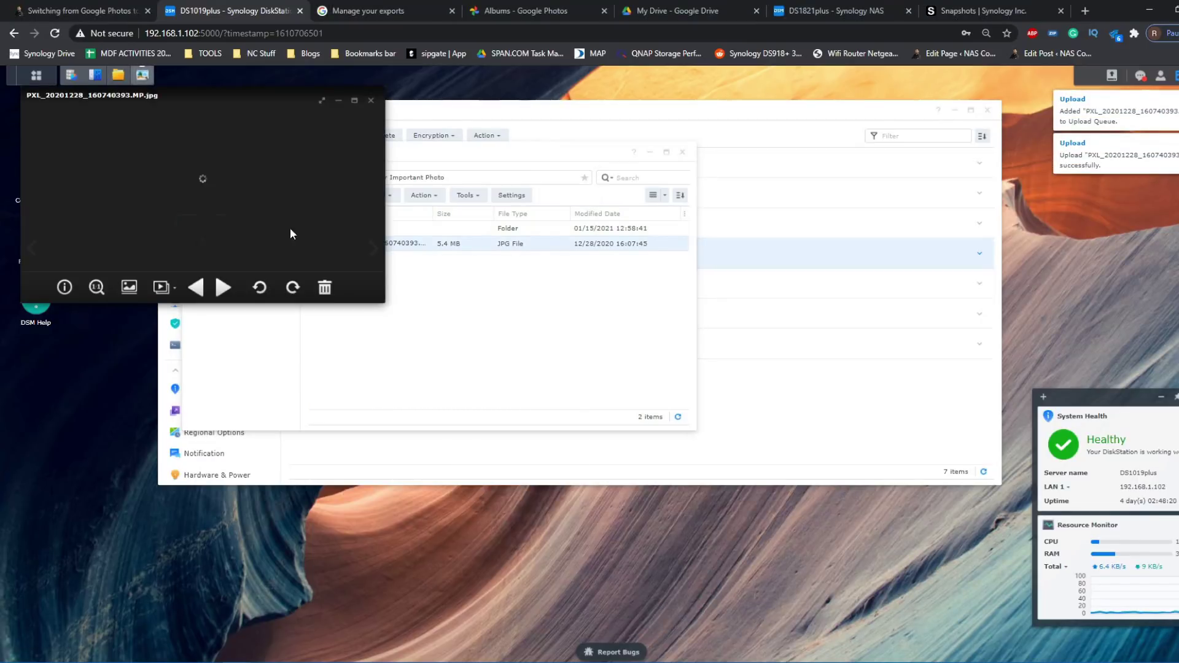
pyautogui.moveTo(383, 299); pyautogui.dragTo(648, 451)
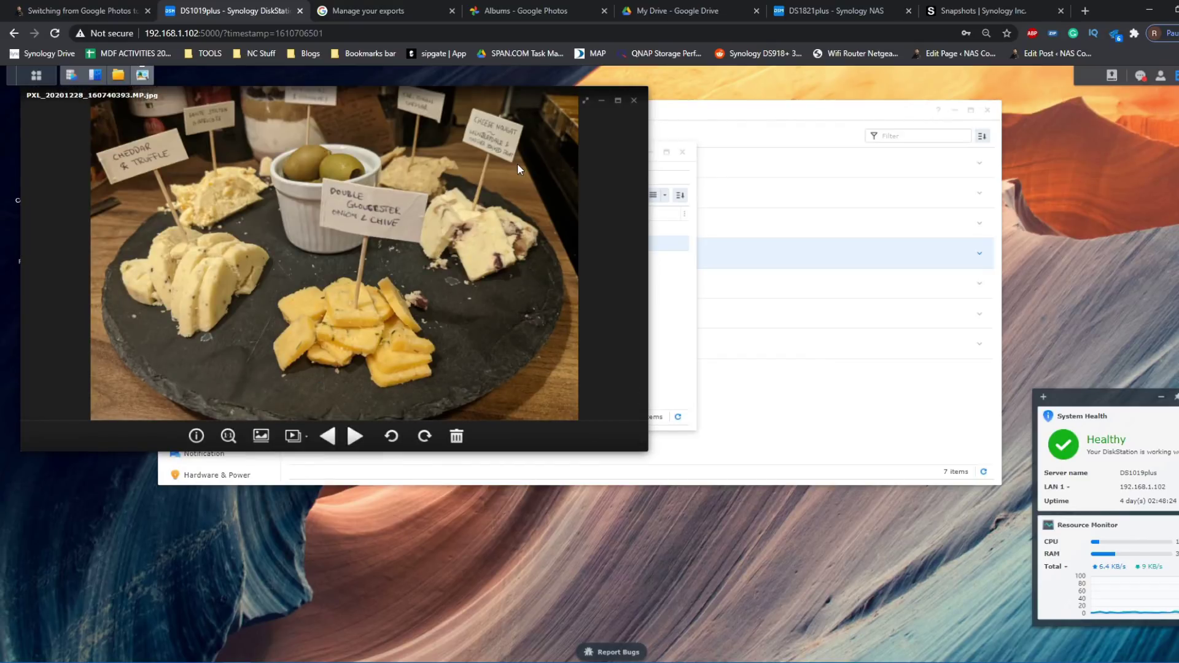
pyautogui.click(636, 102)
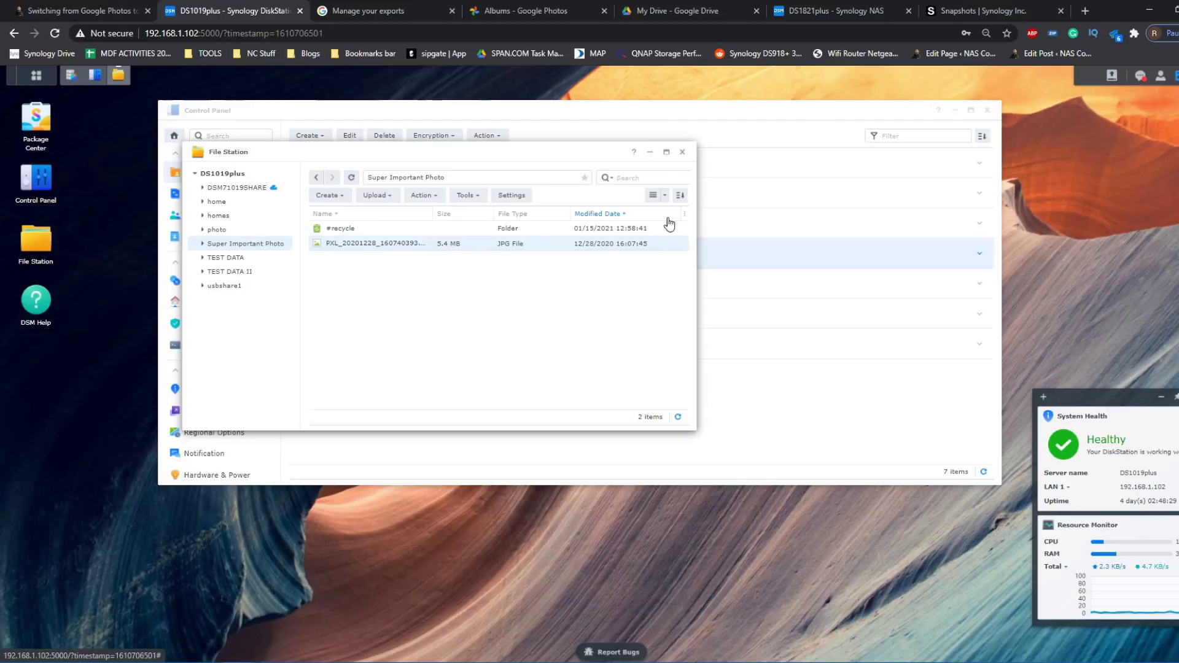
pyautogui.click(651, 154)
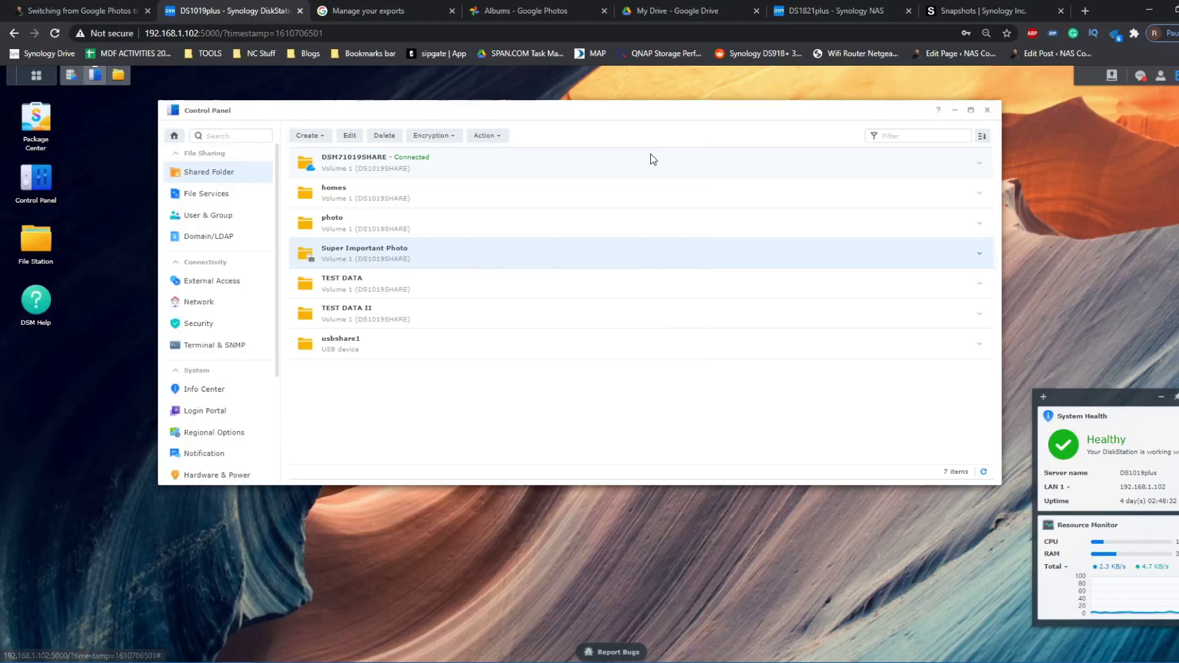
# - Open and dismiss the Super Important Photo share's context menu, then launch Package Center
pyautogui.rightClick(391, 252)
pyautogui.click(374, 252)
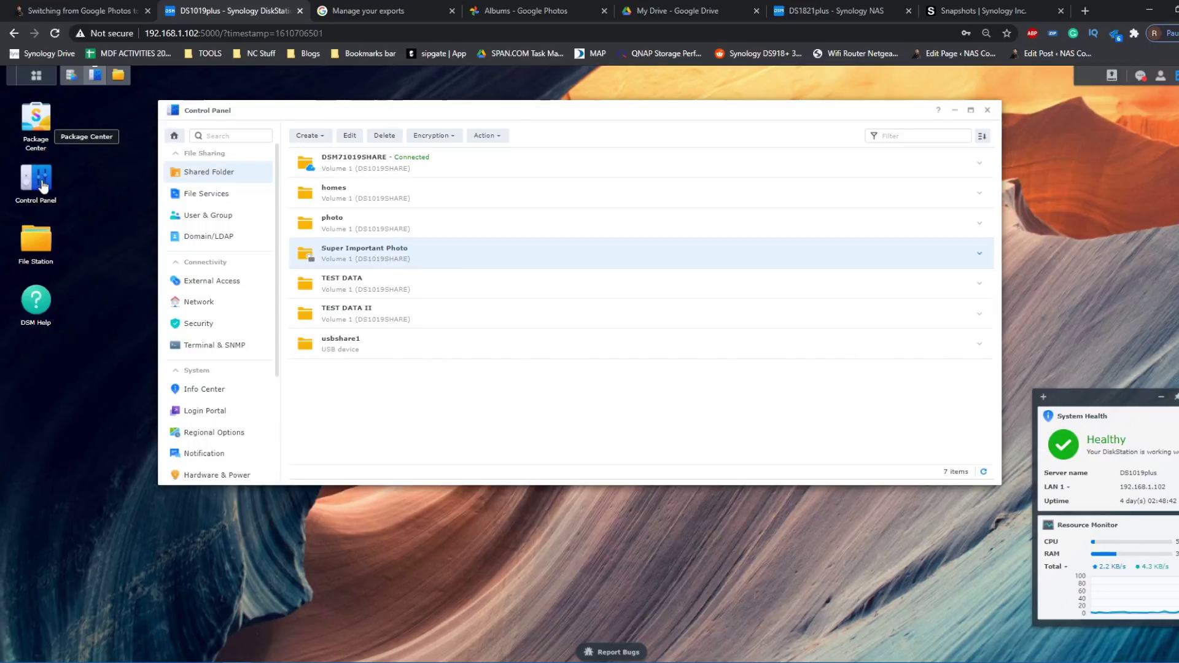
pyautogui.click(40, 126)
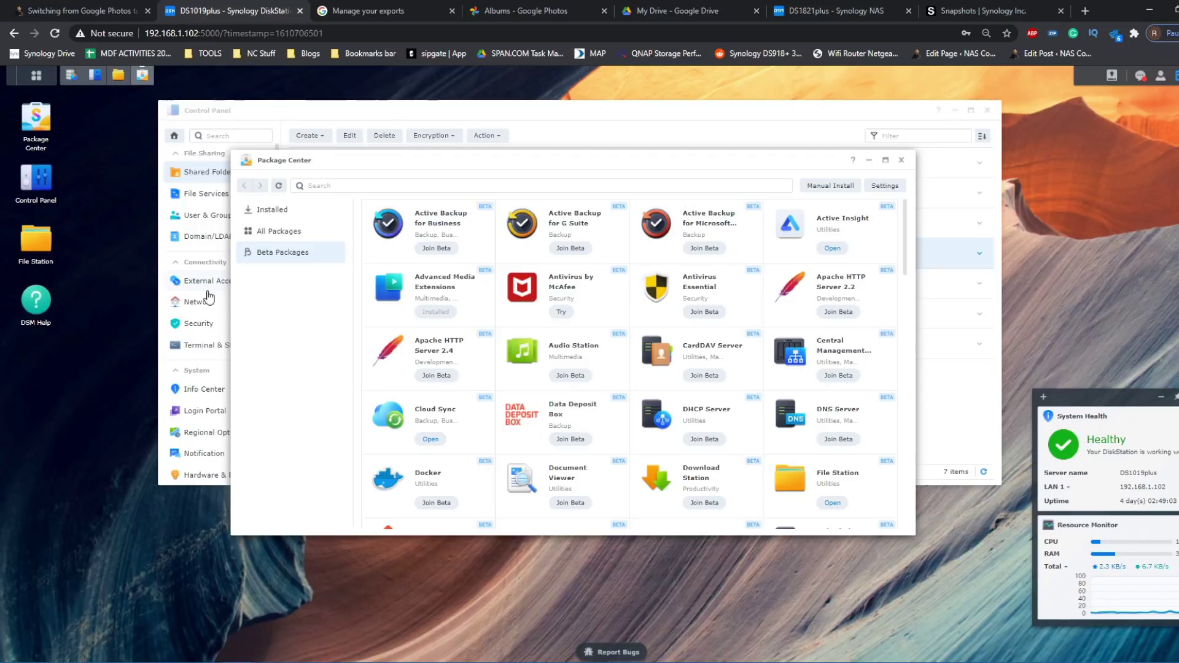
# - Scroll through the Beta Packages catalogue, then show the Installed packages list
pyautogui.scroll(-2, 209, 298)
pyautogui.scroll(-3, 651, 331)
pyautogui.scroll(-3, 651, 331)
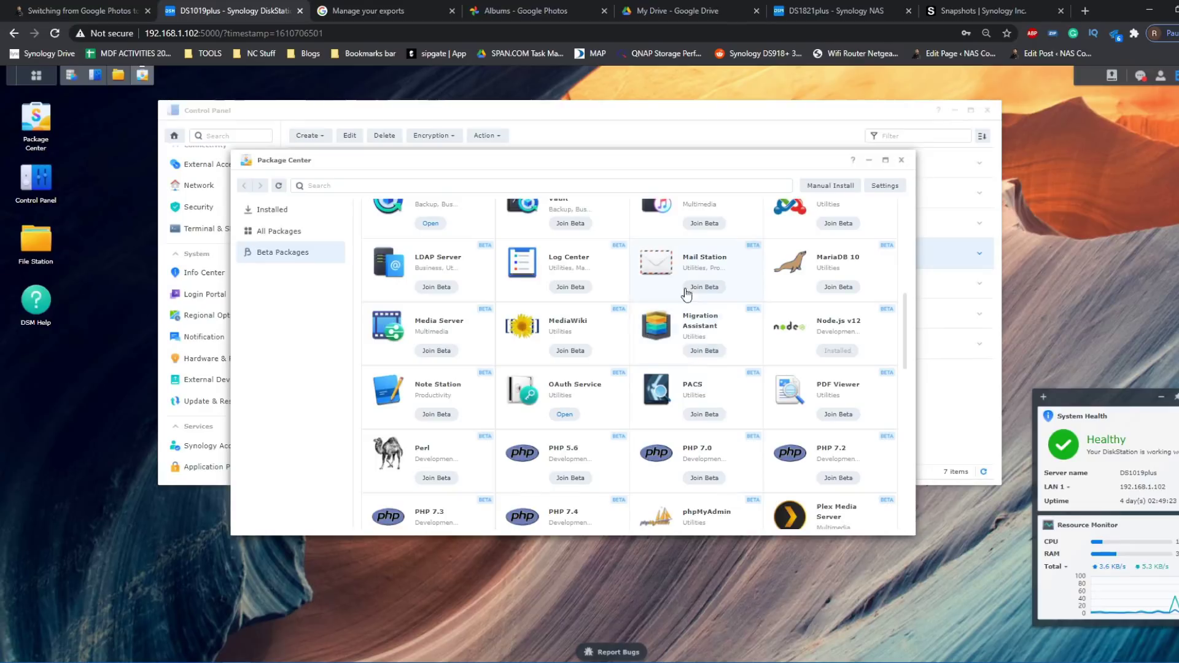
pyautogui.scroll(-3, 706, 342)
pyautogui.scroll(10, 708, 342)
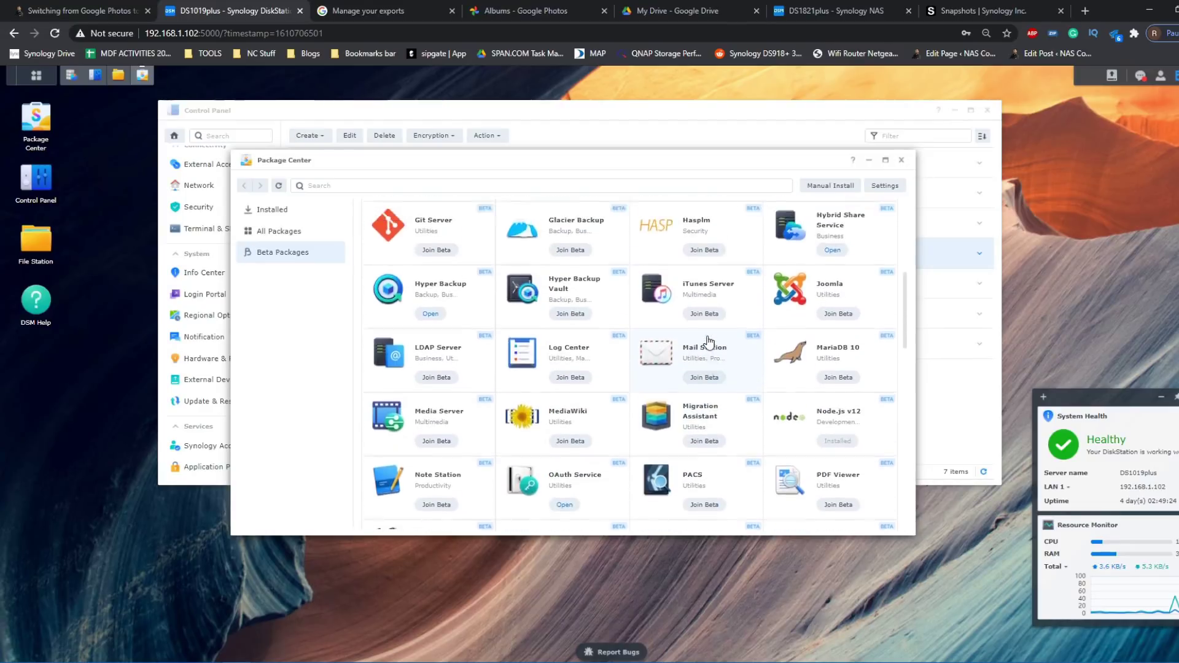
pyautogui.scroll(-5, 709, 342)
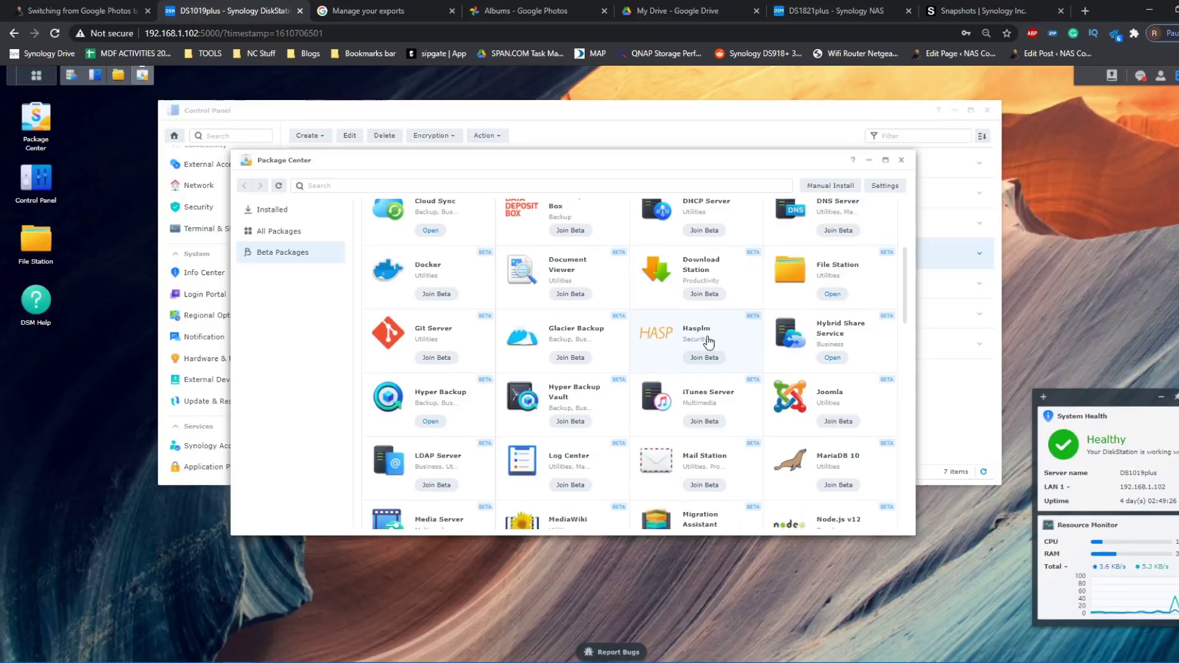
pyautogui.scroll(-2, 708, 342)
pyautogui.scroll(5, 708, 343)
pyautogui.scroll(1, 708, 342)
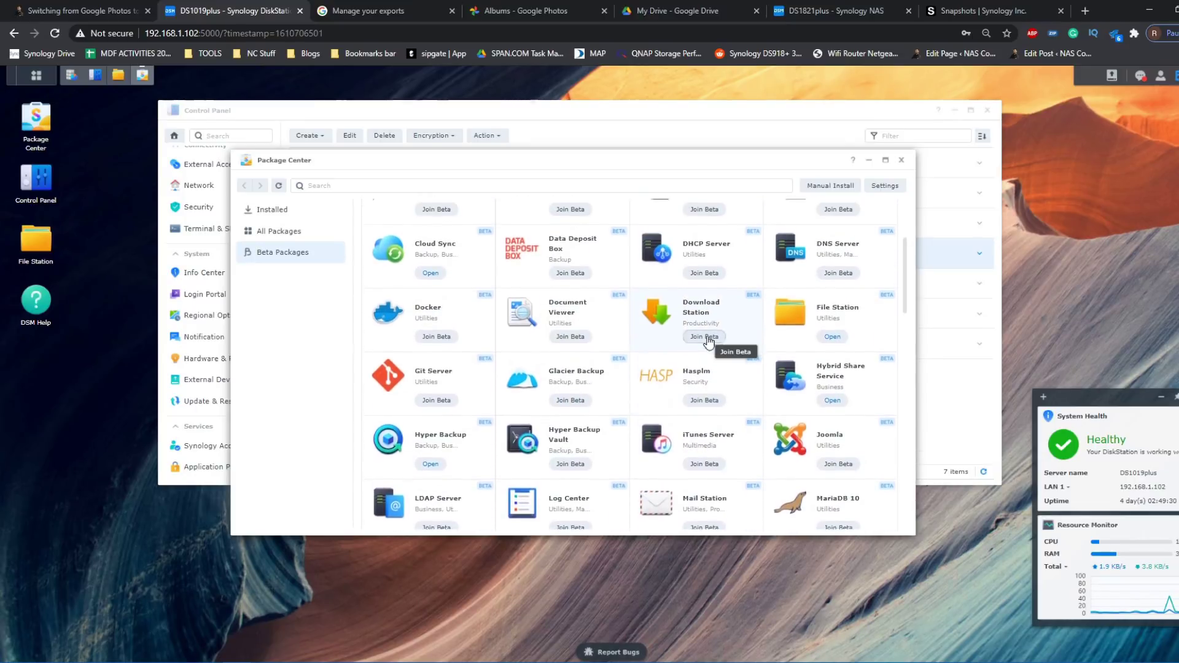
pyautogui.click(311, 211)
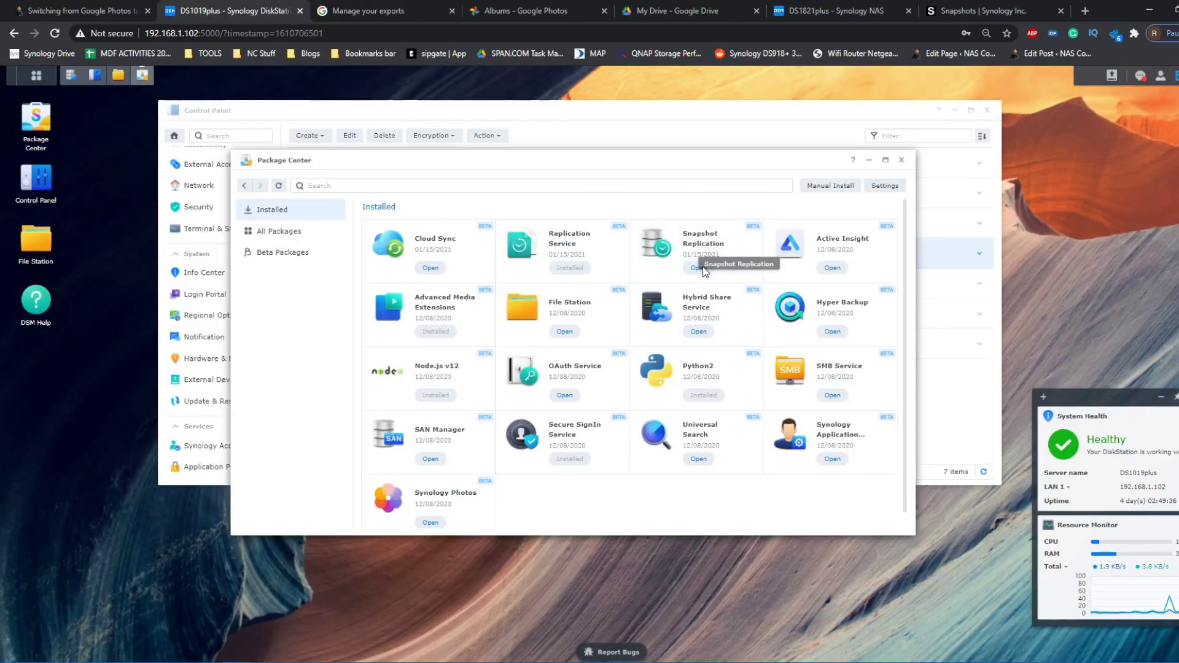
# - In Snapshot Replication's Snapshots list, select Super Important Photo and bring up its Snapshot actions
pyautogui.click(704, 272)
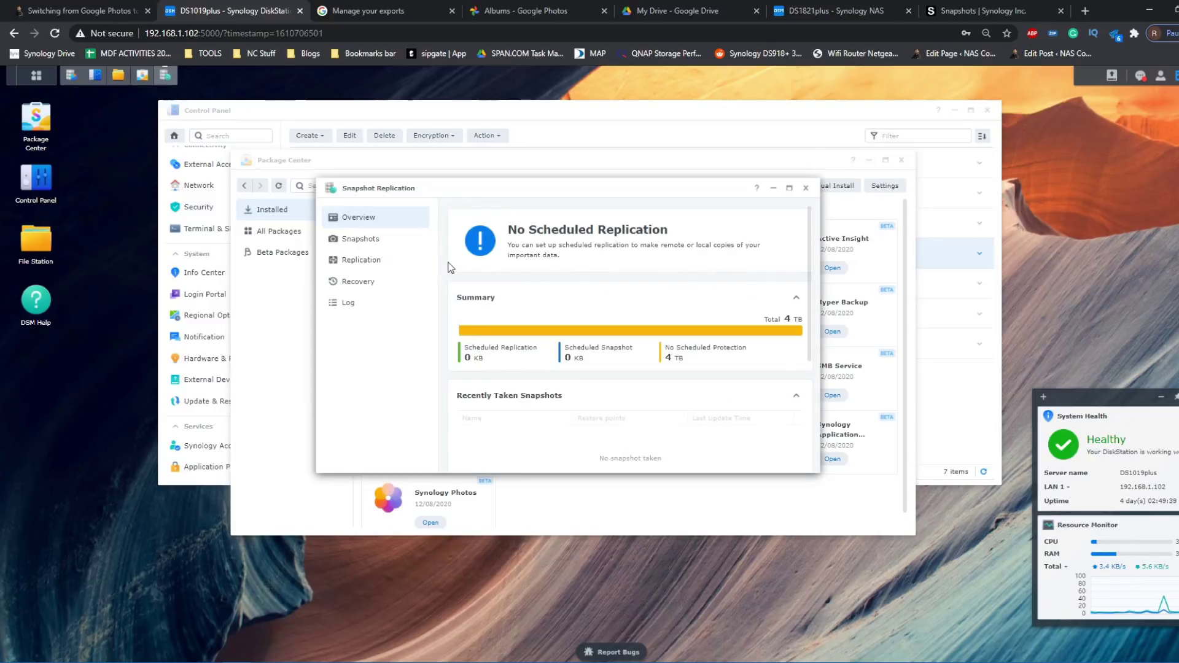
pyautogui.click(353, 238)
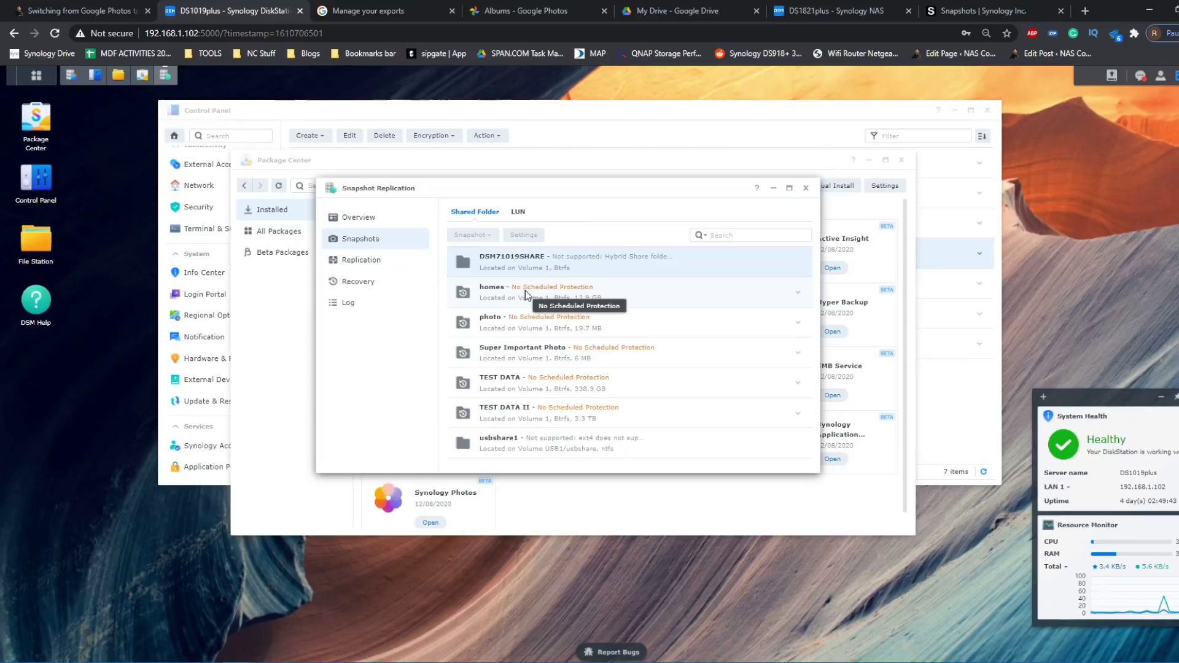
pyautogui.click(589, 359)
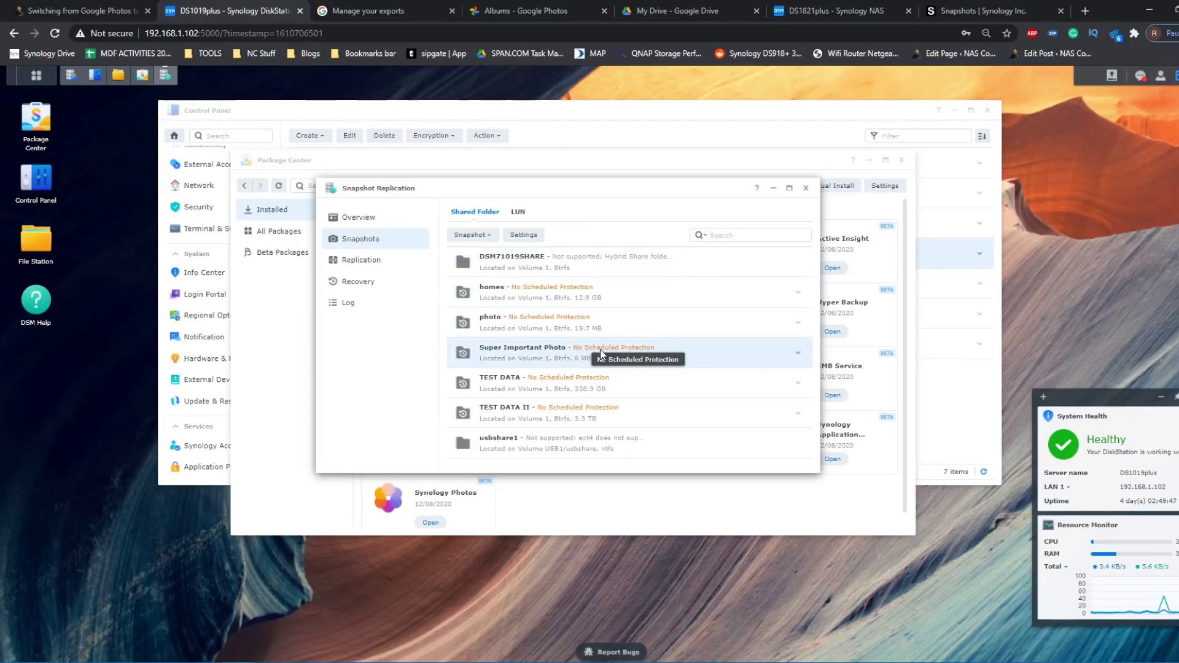
pyautogui.click(472, 234)
# - Take a manual snapshot of Super Important Photo with the description 'Snapshot Cheese'
pyautogui.click(485, 257)
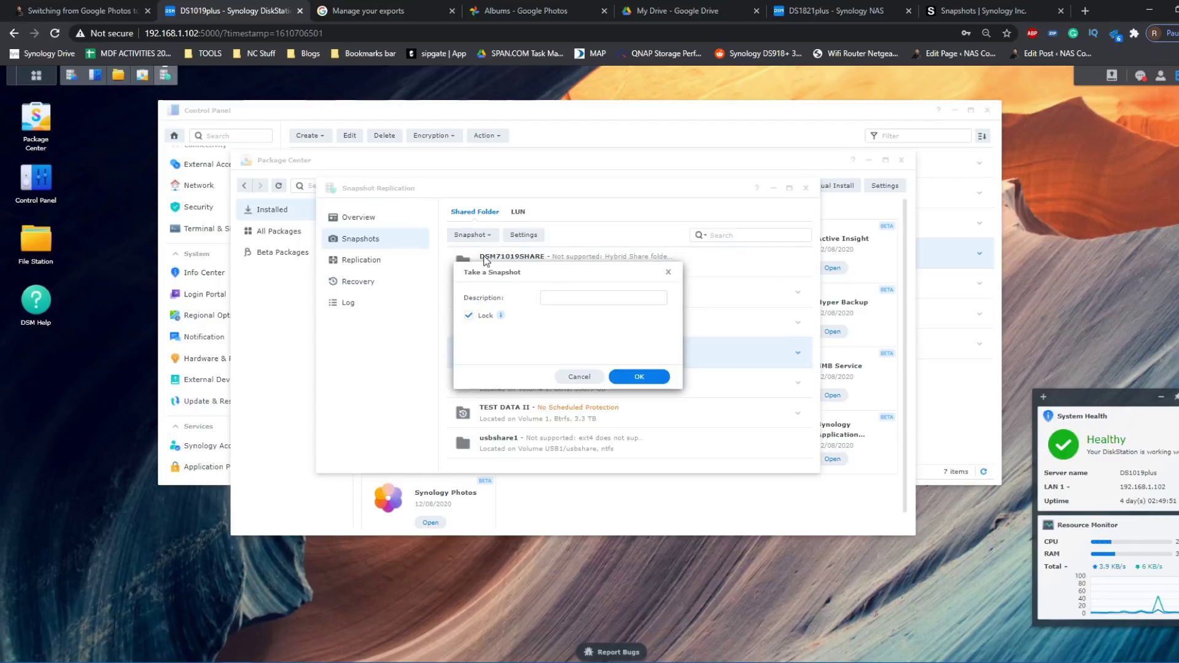
pyautogui.click(567, 301)
pyautogui.write('Snapsho')
pyautogui.press('BackSpace')
pyautogui.press('BackSpace')
pyautogui.press('BackSpace')
pyautogui.press('BackSpace')
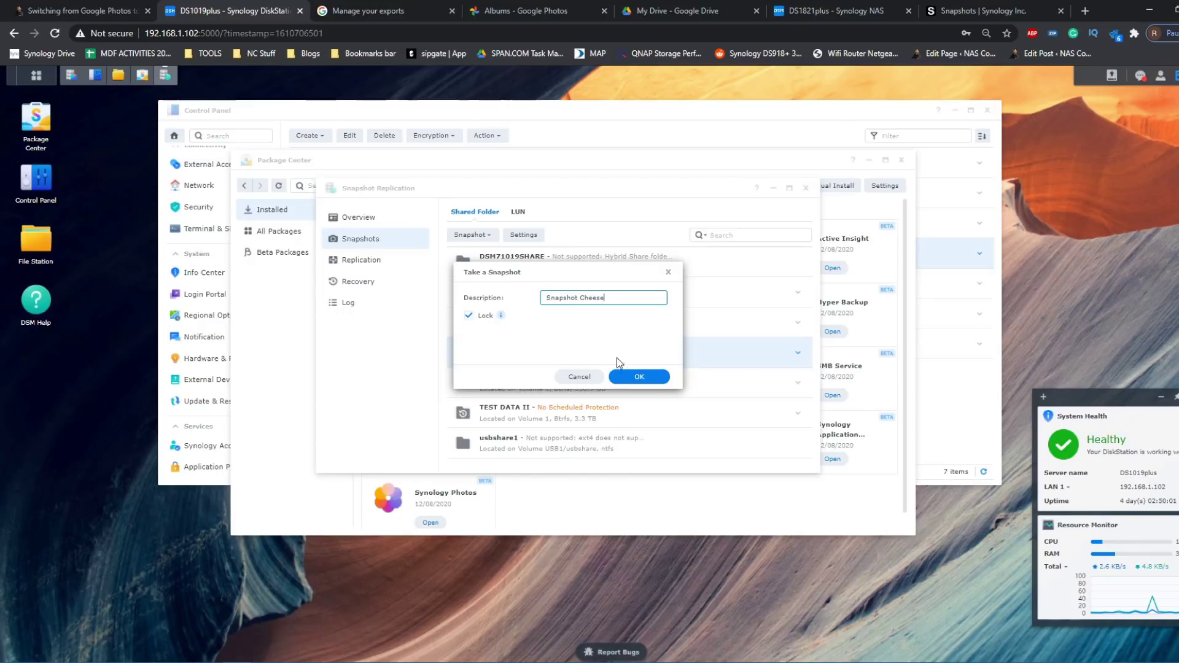
pyautogui.click(623, 379)
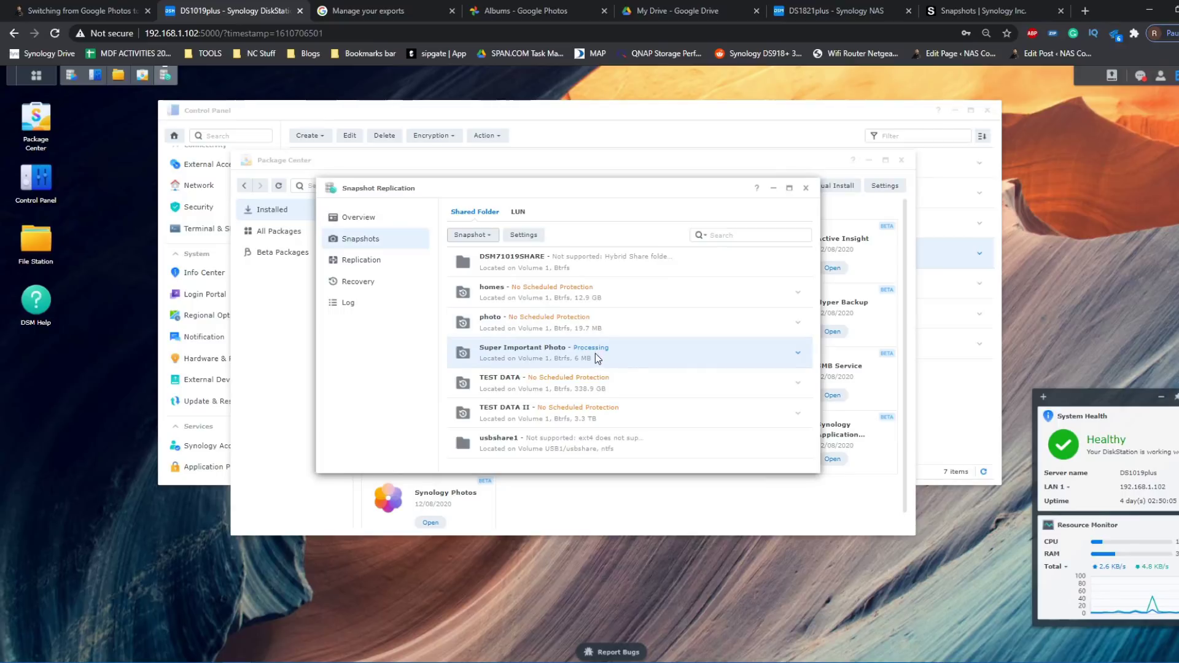
# - Expand Super Important Photo's snapshot details and open its snapshot Settings
pyautogui.click(471, 235)
pyautogui.click(561, 349)
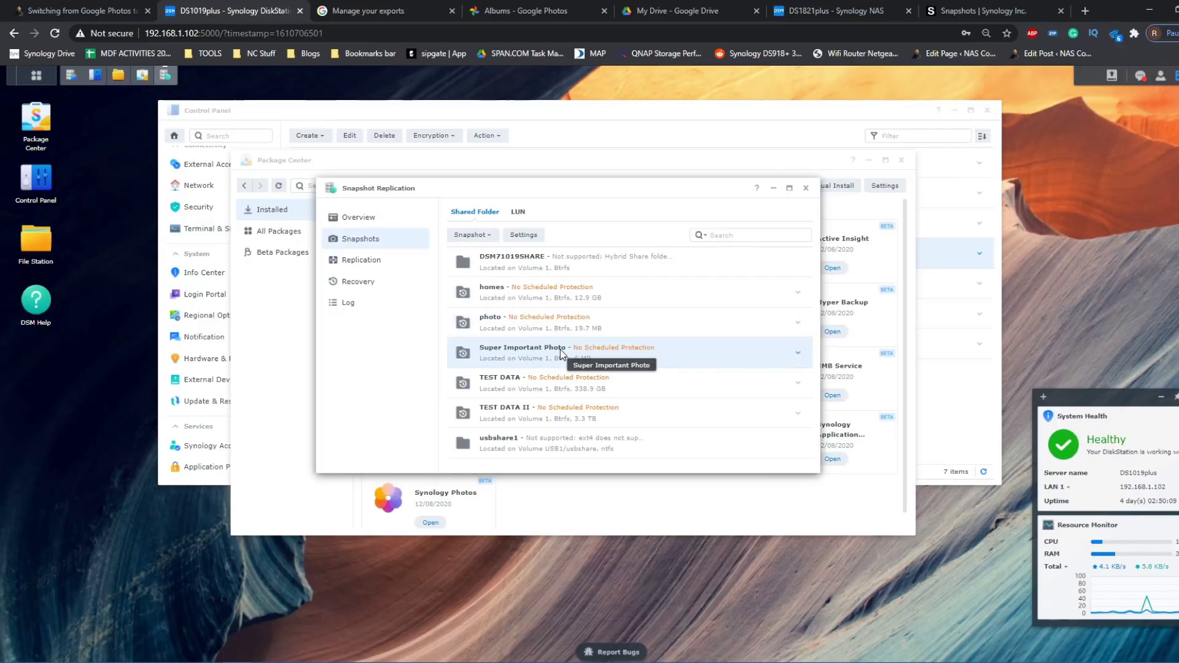
pyautogui.click(797, 353)
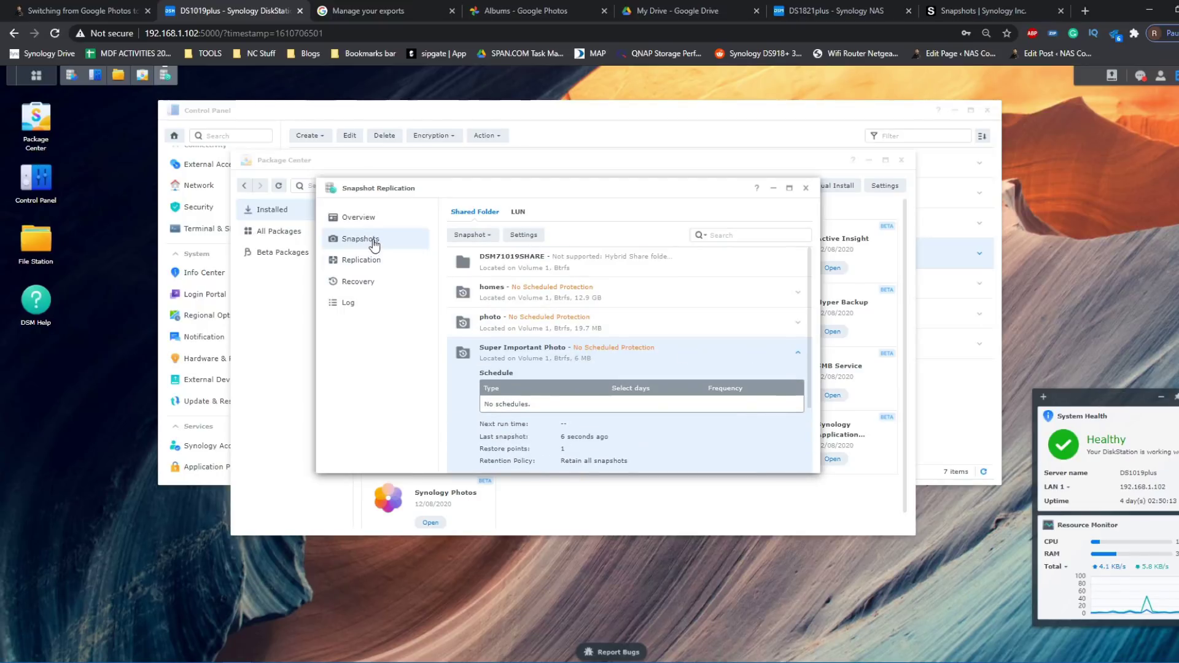
pyautogui.click(519, 237)
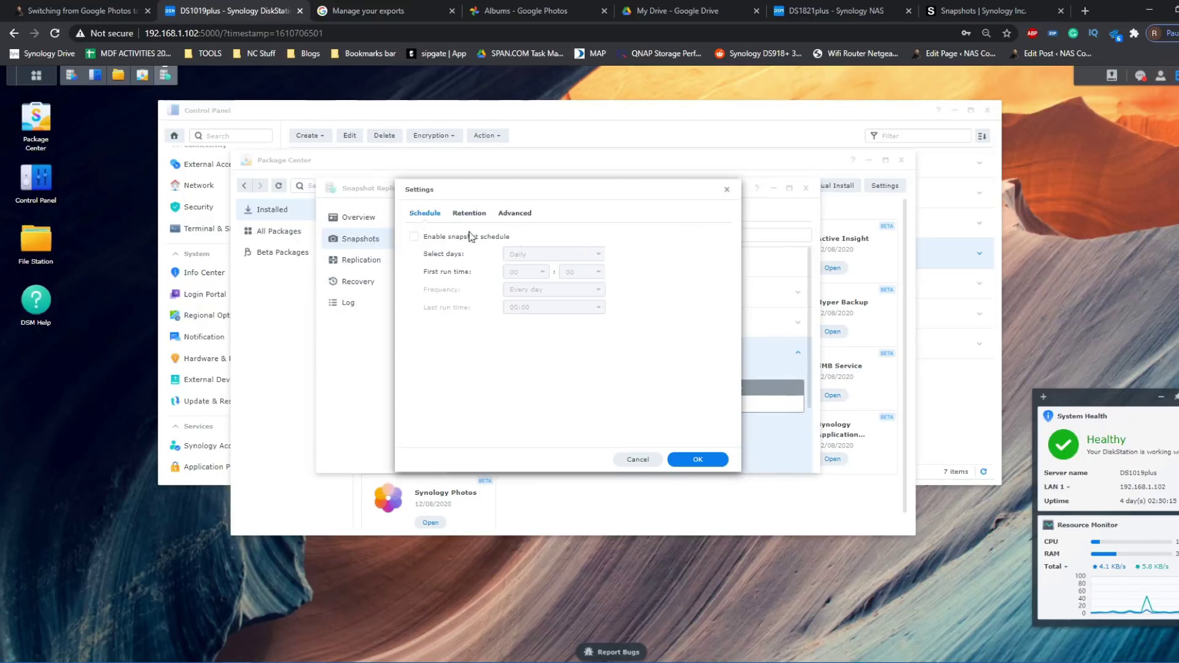
# - Enable a daily snapshot schedule and a retention policy keeping the 128 latest snapshots, then save
pyautogui.click(415, 238)
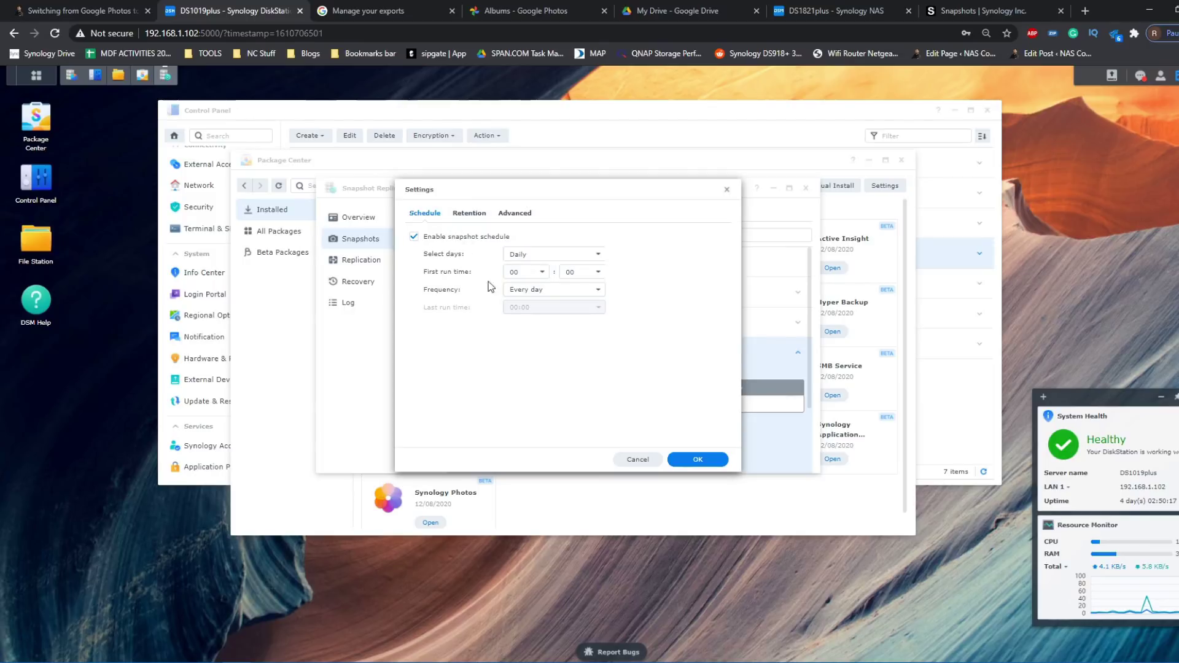
pyautogui.click(475, 215)
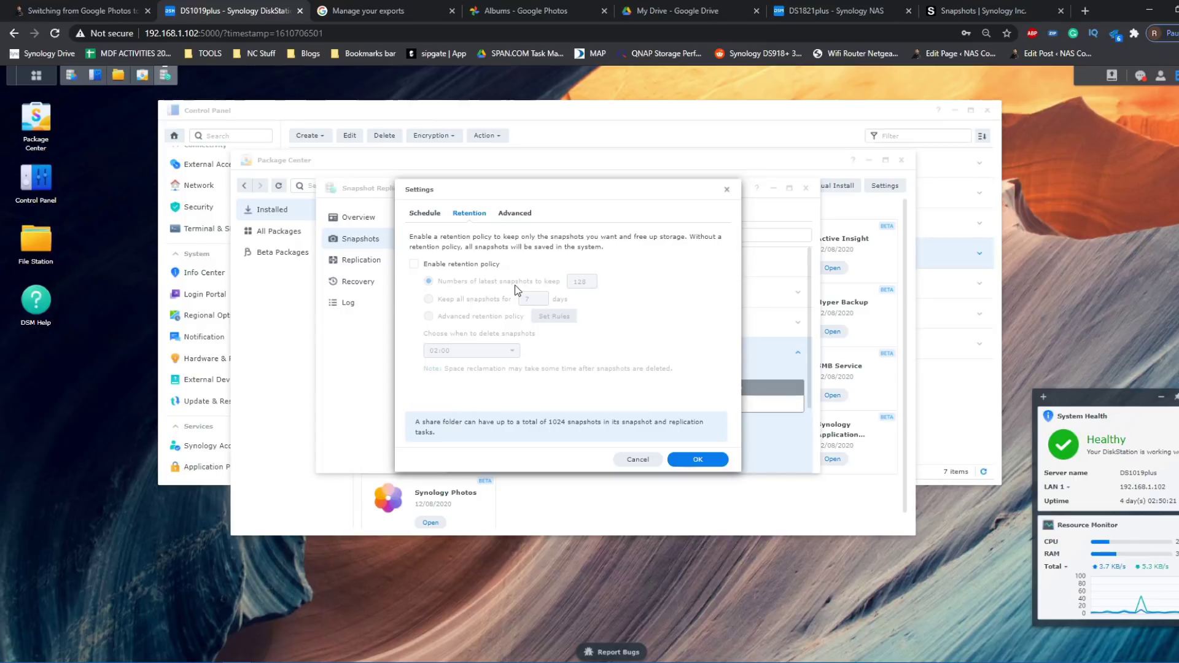
pyautogui.click(411, 266)
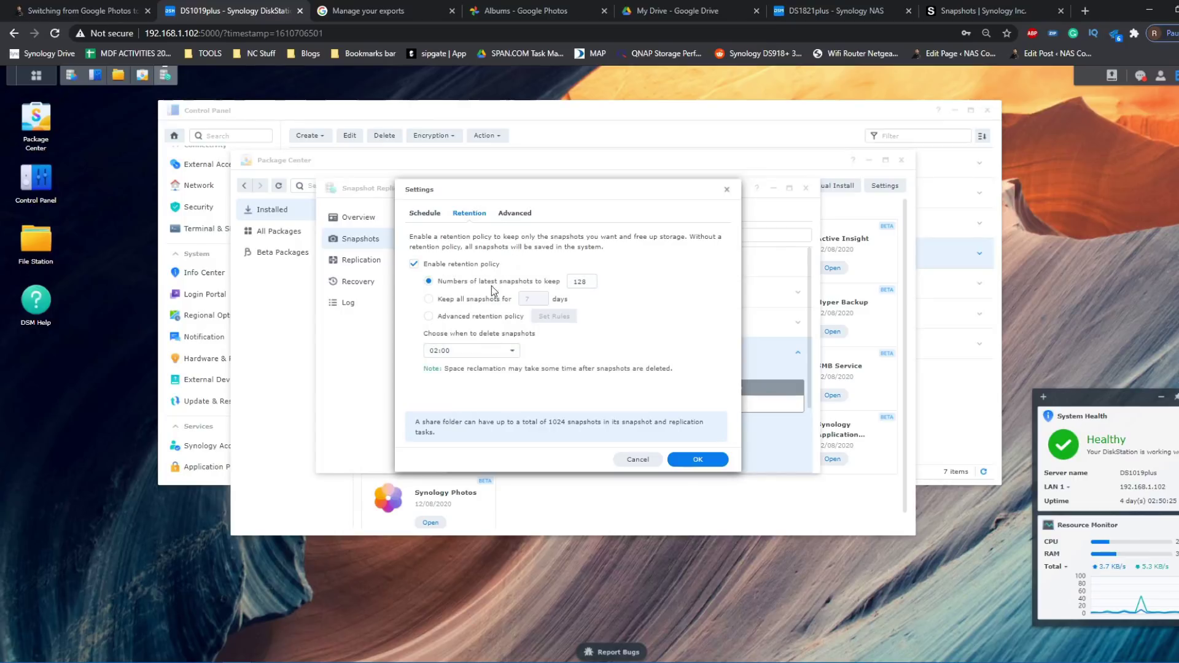
pyautogui.click(518, 216)
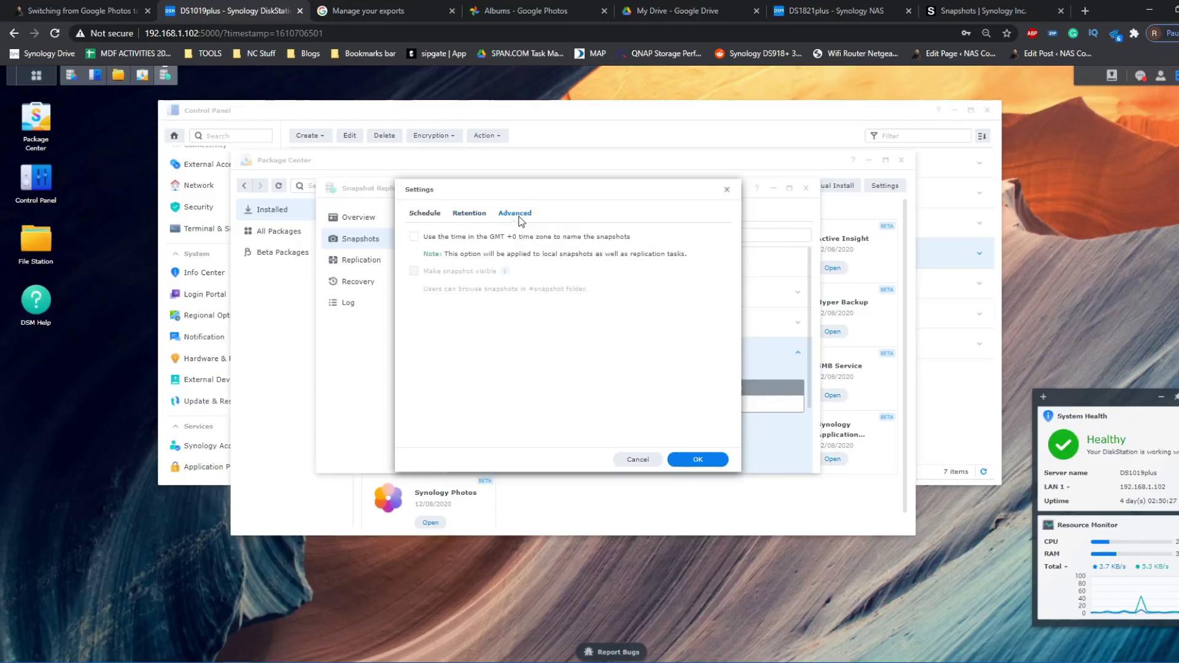
pyautogui.click(423, 215)
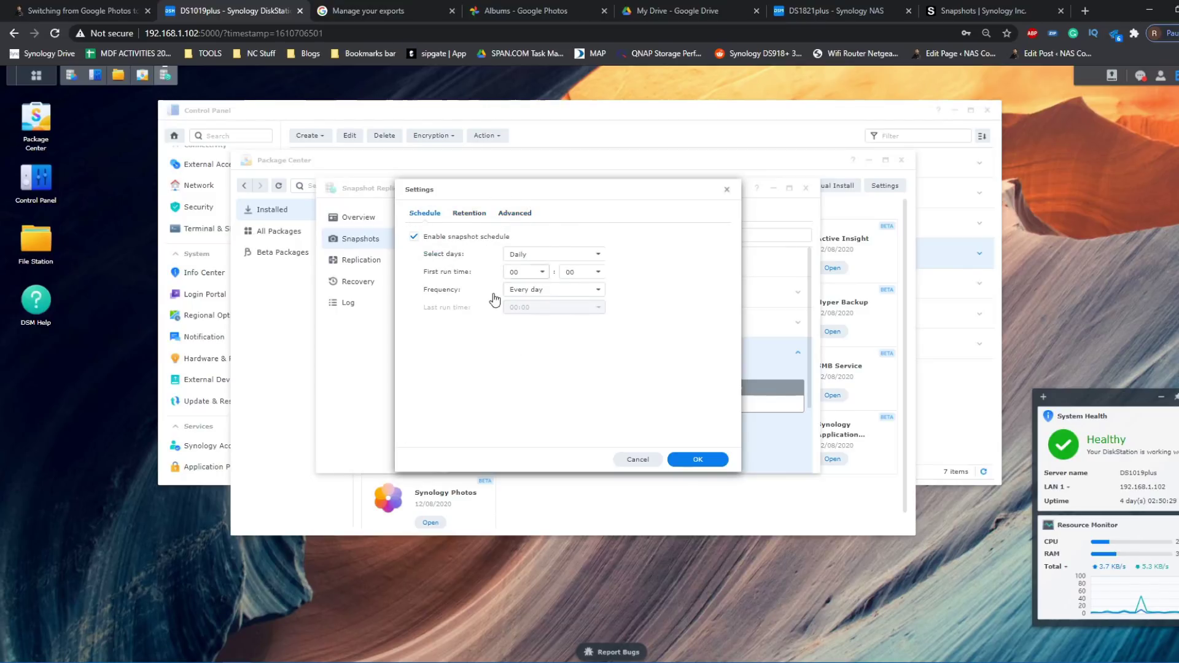
pyautogui.click(709, 460)
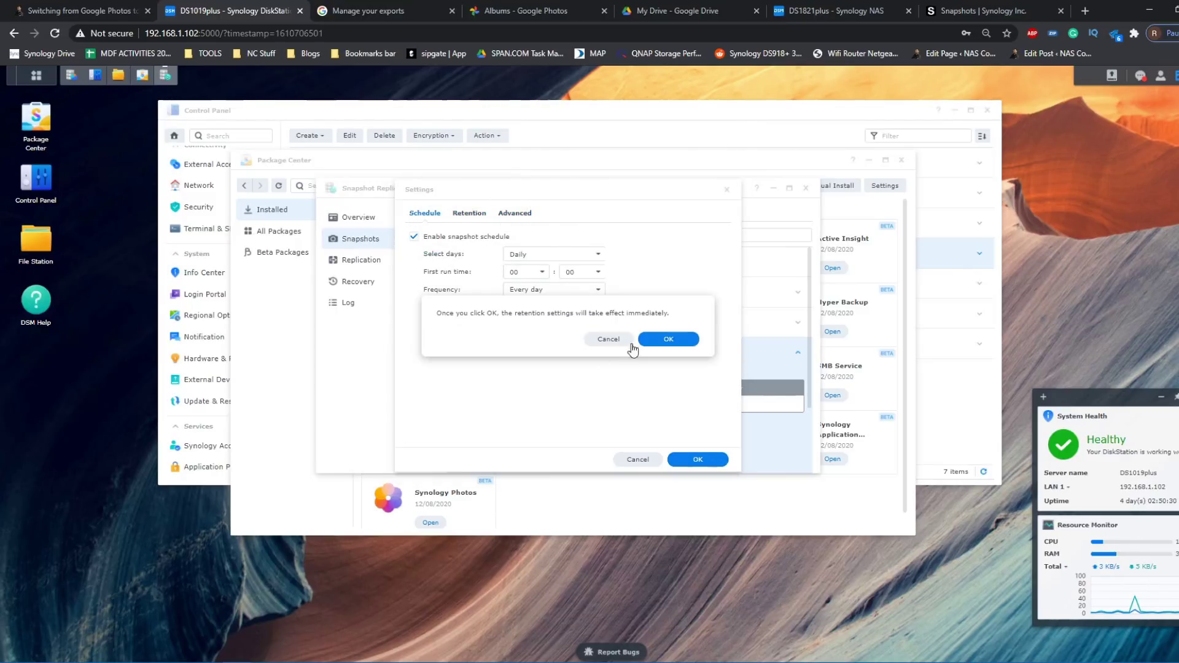
pyautogui.click(647, 340)
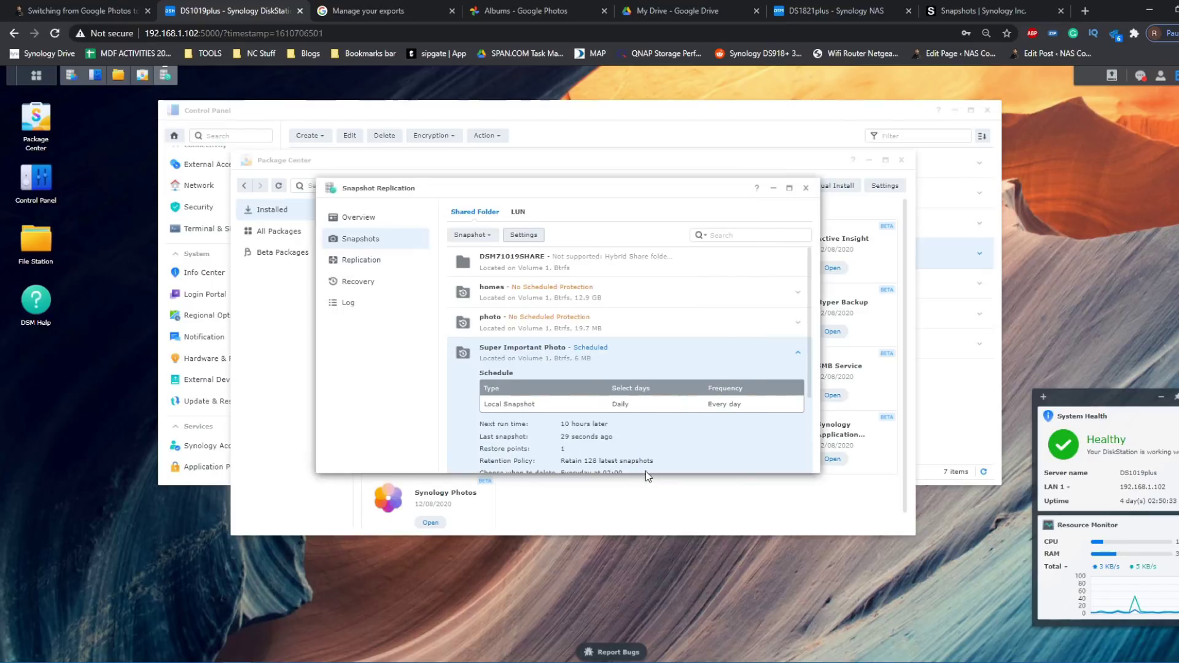
# - Scroll the Snapshots list to review Super Important Photo's schedule and restore point details
pyautogui.scroll(-3, 596, 366)
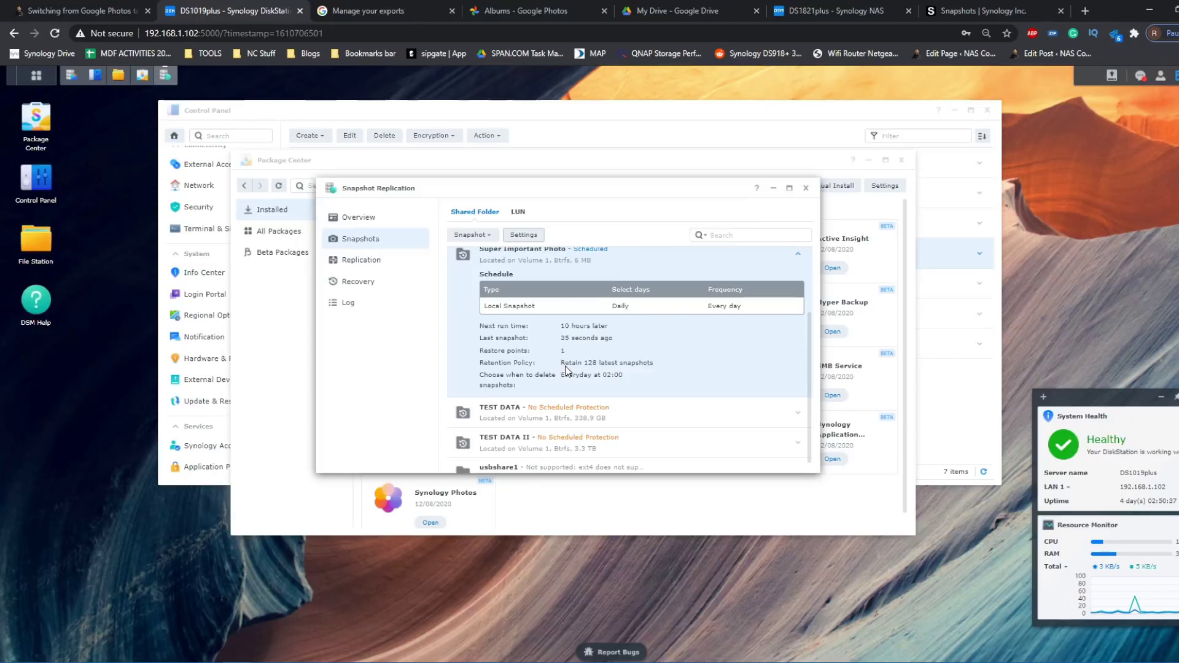
pyautogui.scroll(1, 642, 363)
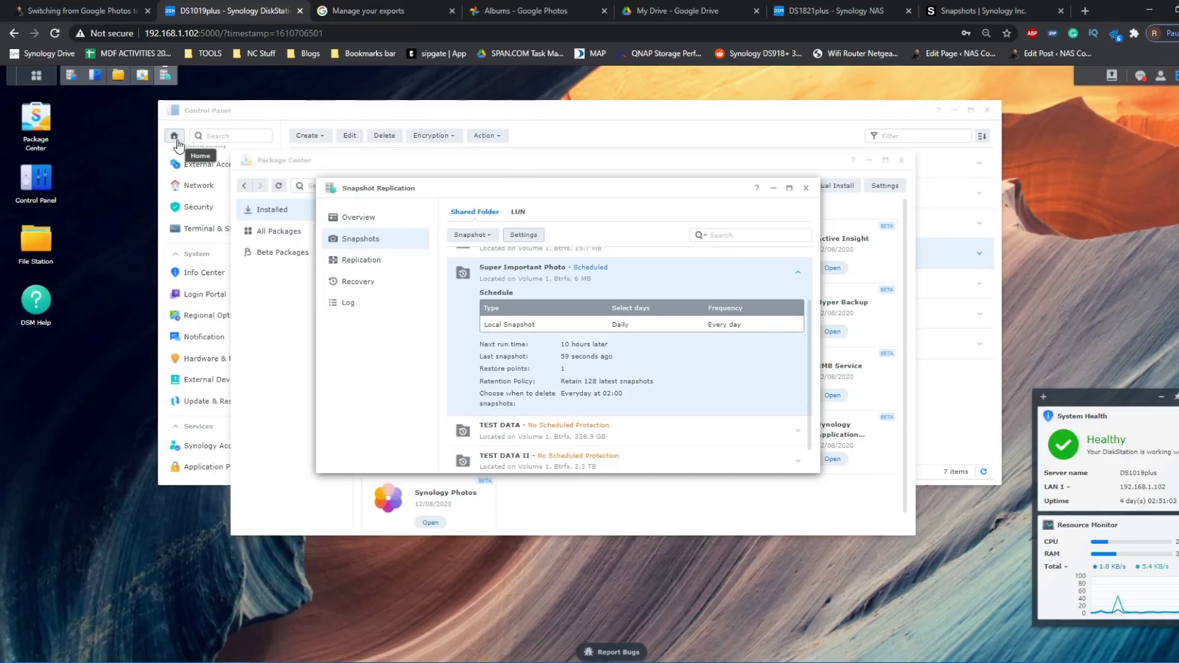
# - Launch Hyper Backup's Backup Wizard from the Main Menu, then switch to the DS1821plus tab
pyautogui.click(37, 78)
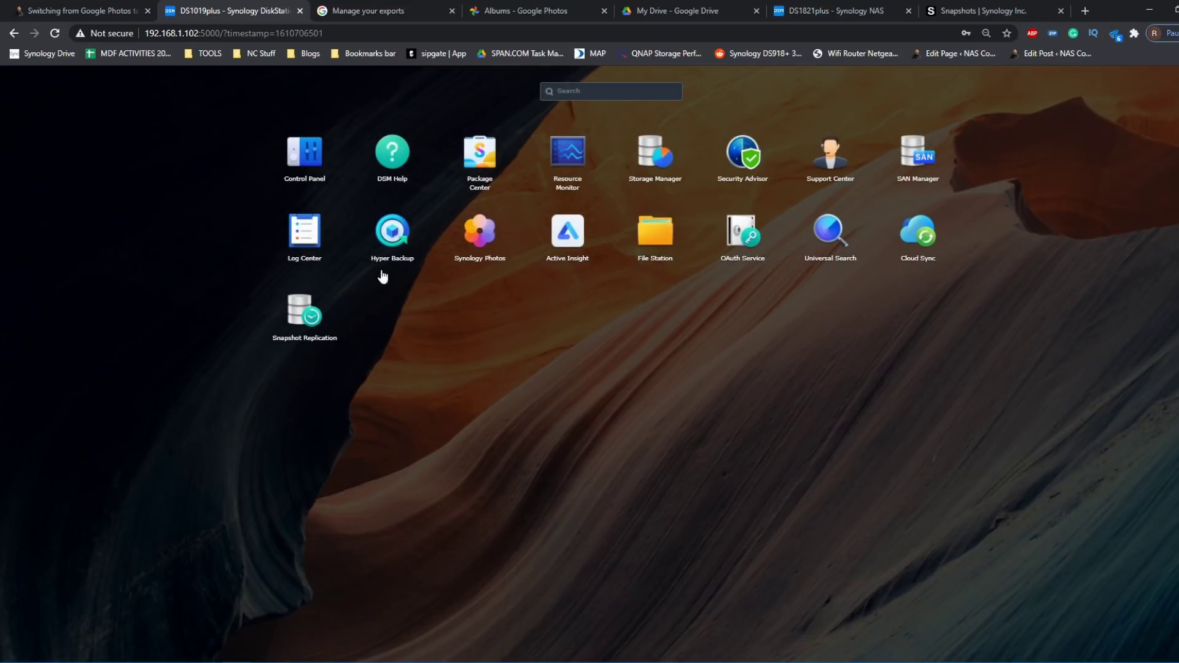
pyautogui.click(393, 233)
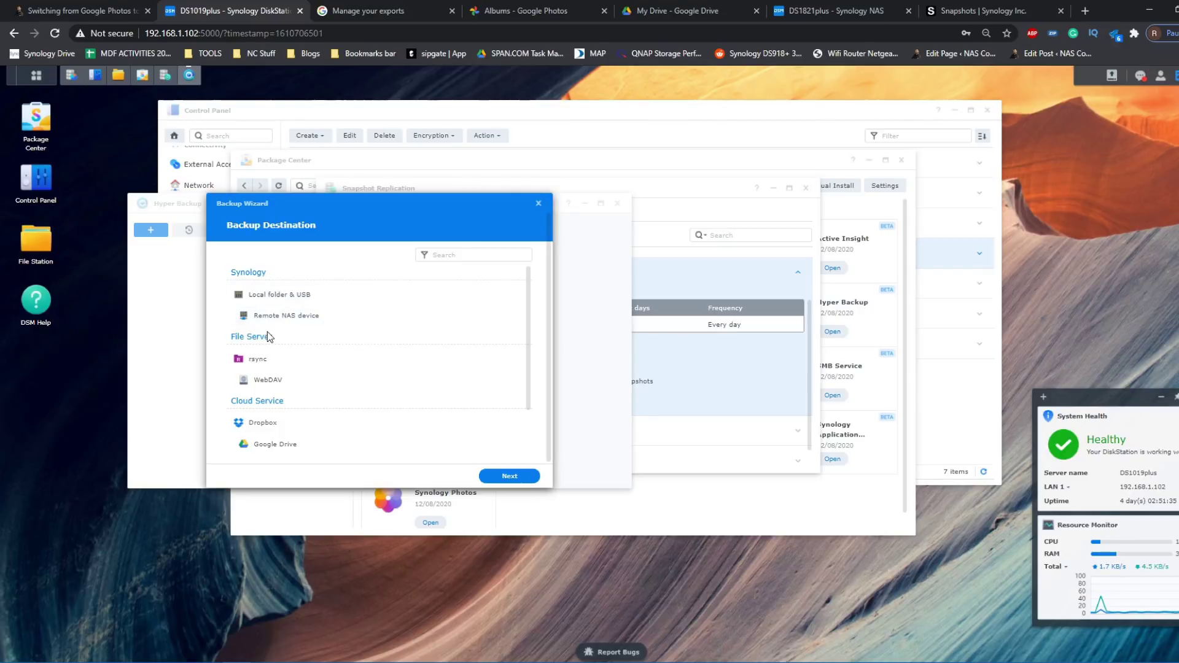
pyautogui.click(834, 10)
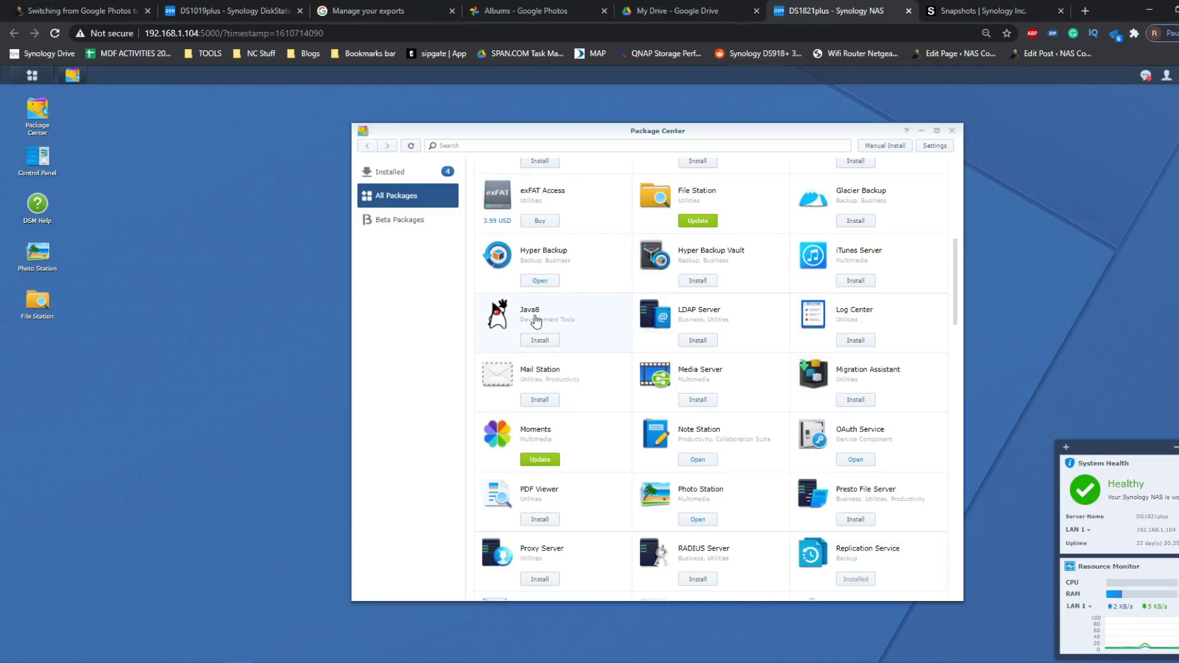
# - Check rsync service is enabled under DS1821plus File Services, then return to the DS1019plus tab
pyautogui.click(45, 161)
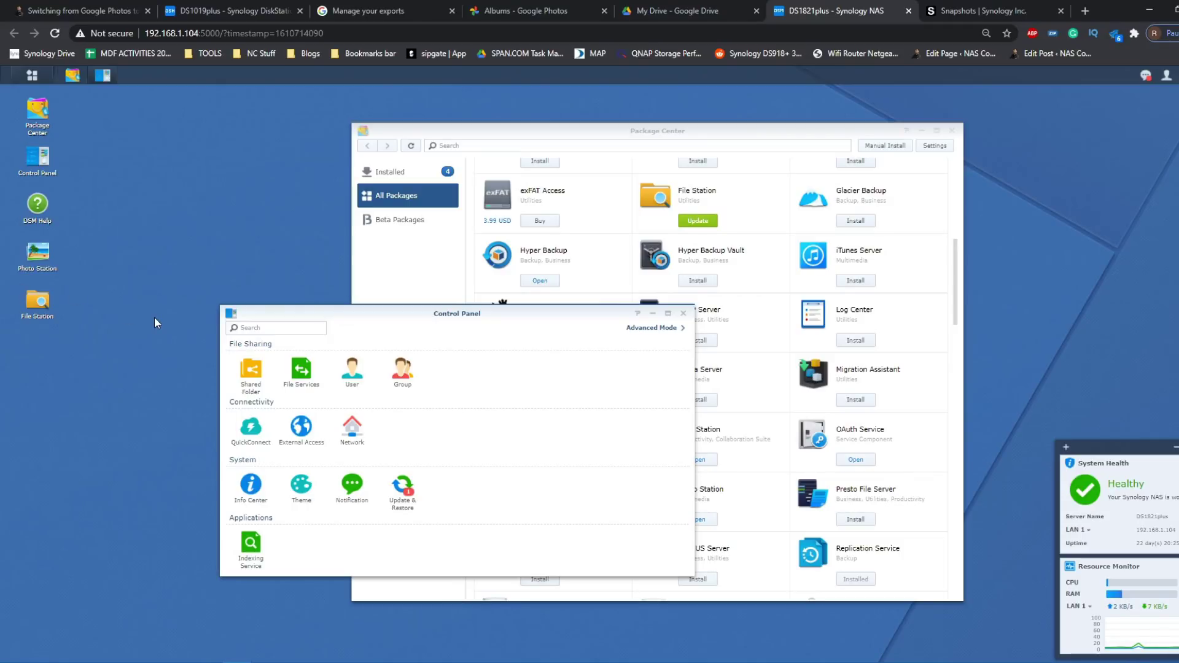
pyautogui.click(307, 372)
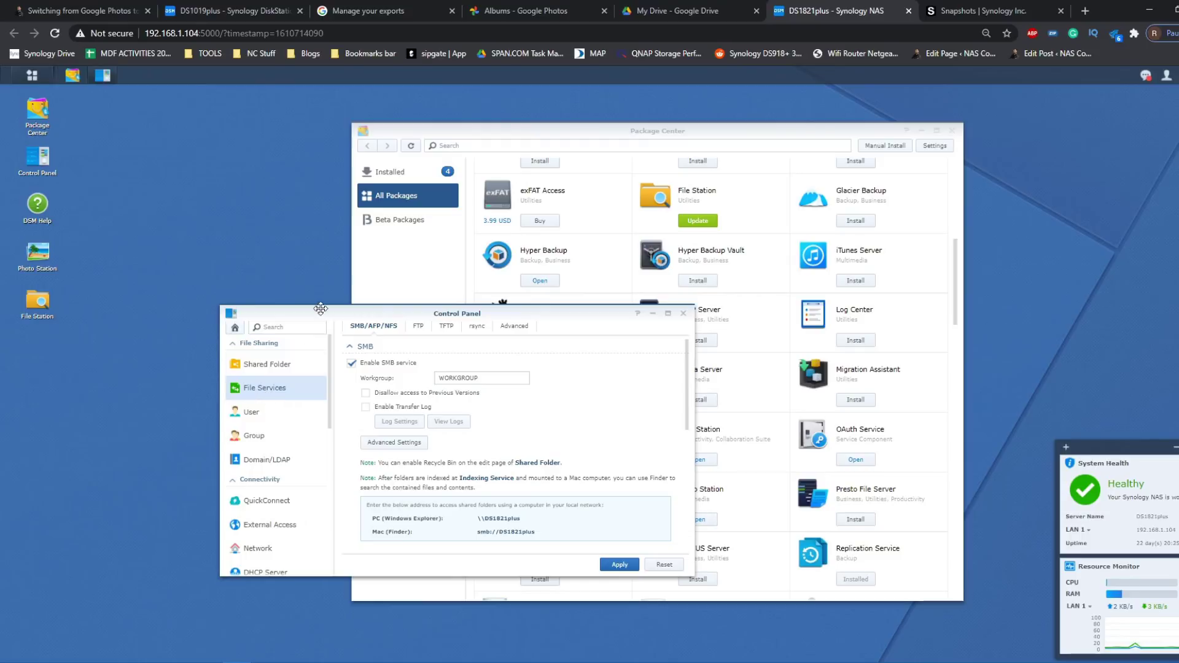
pyautogui.click(483, 328)
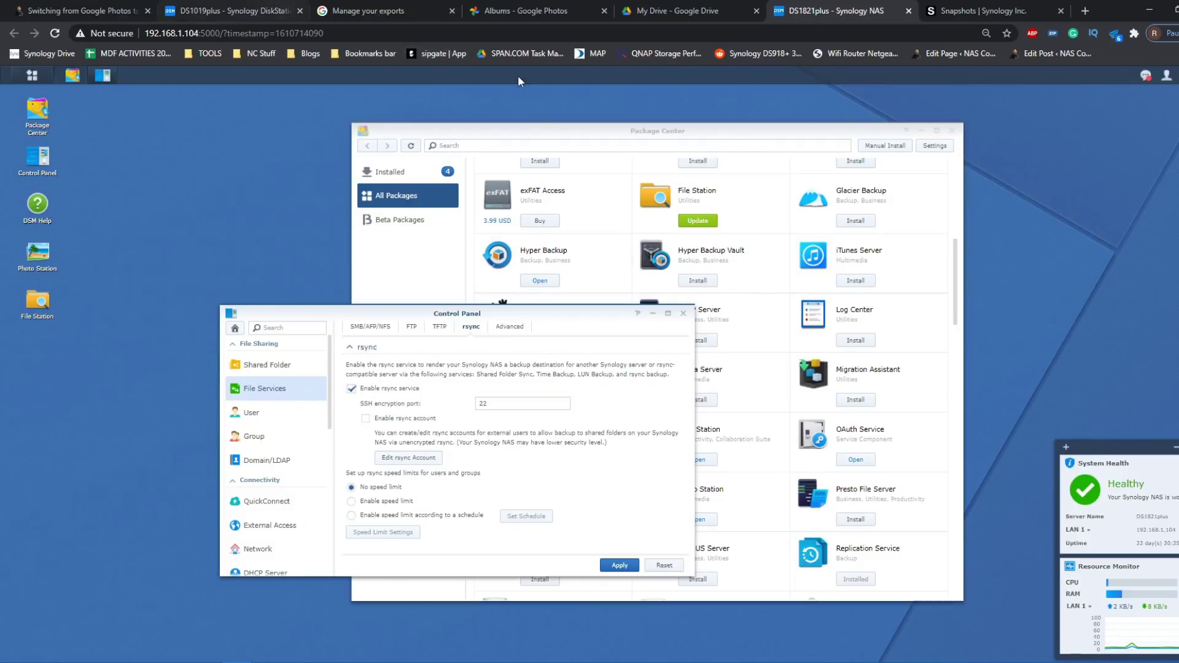
pyautogui.click(203, 10)
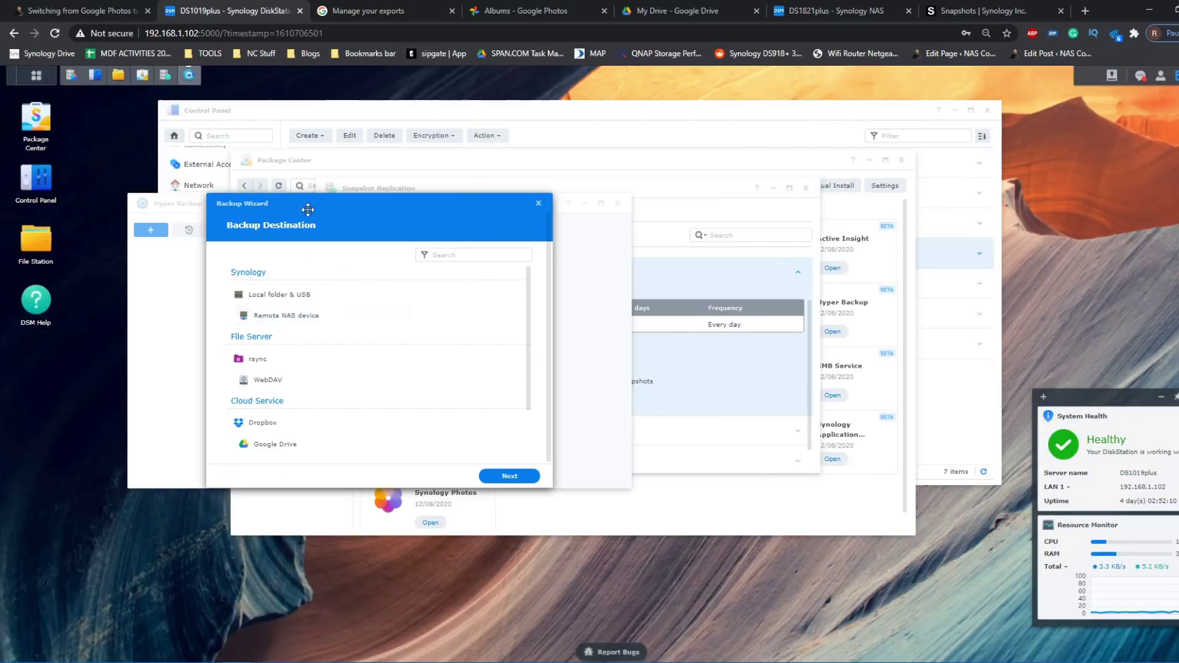
# - Choose rsync as the backup destination with Server type Synology rsync server, and list available servers
pyautogui.moveTo(326, 211); pyautogui.dragTo(388, 315)
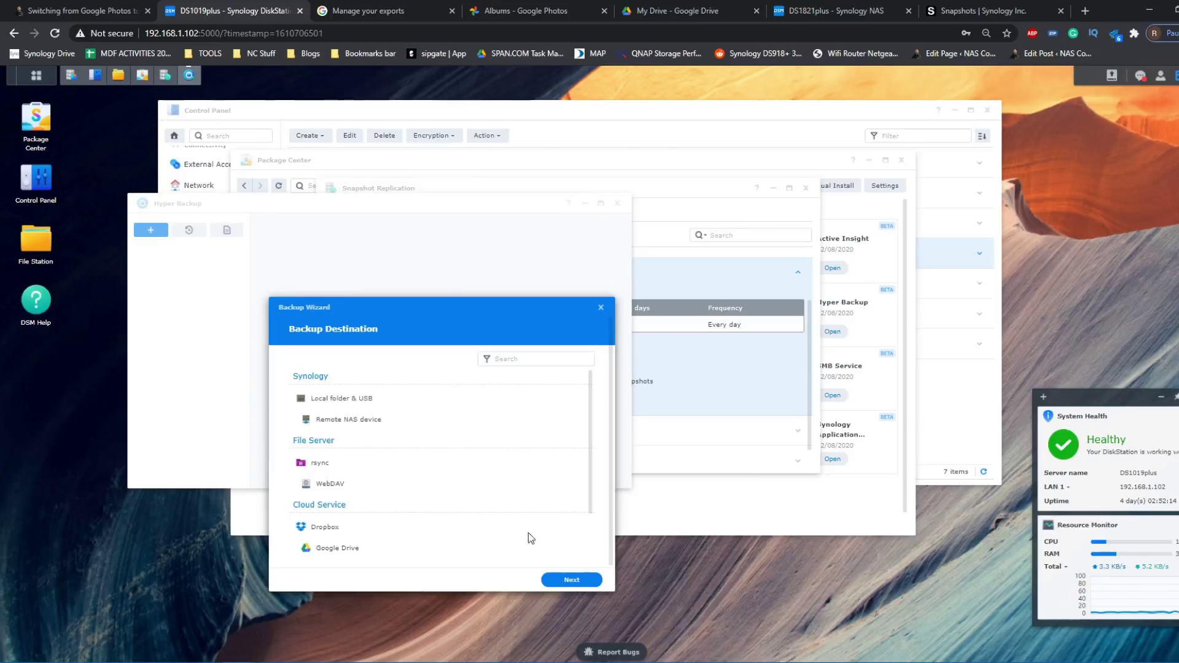
pyautogui.click(315, 465)
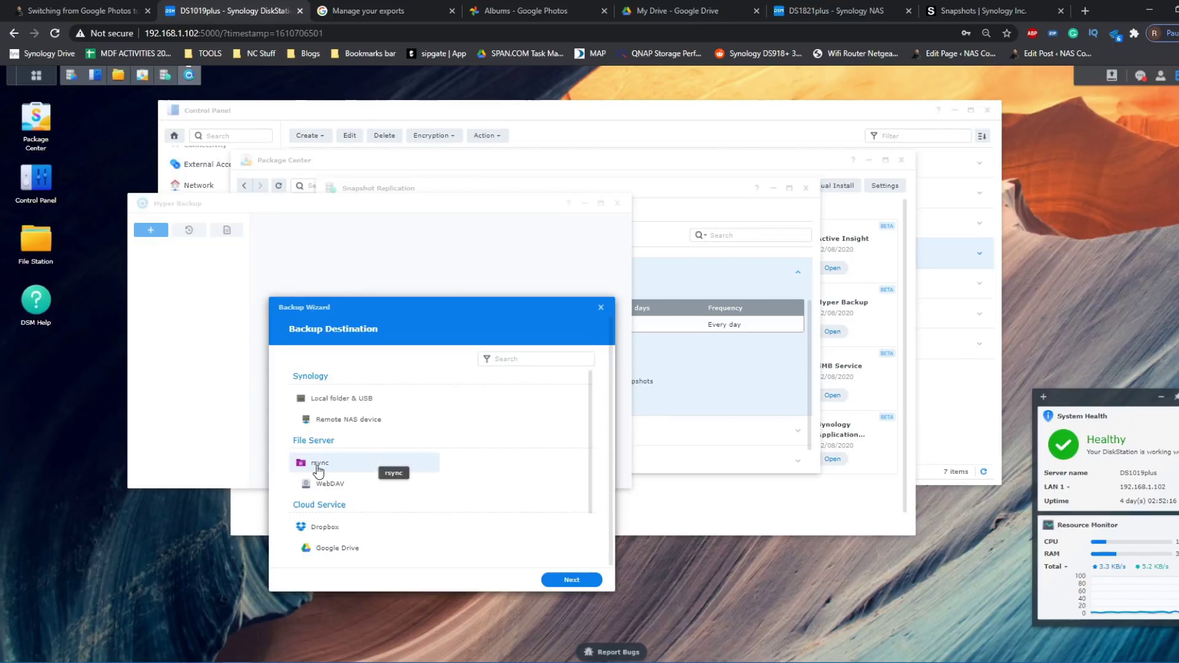
pyautogui.click(572, 581)
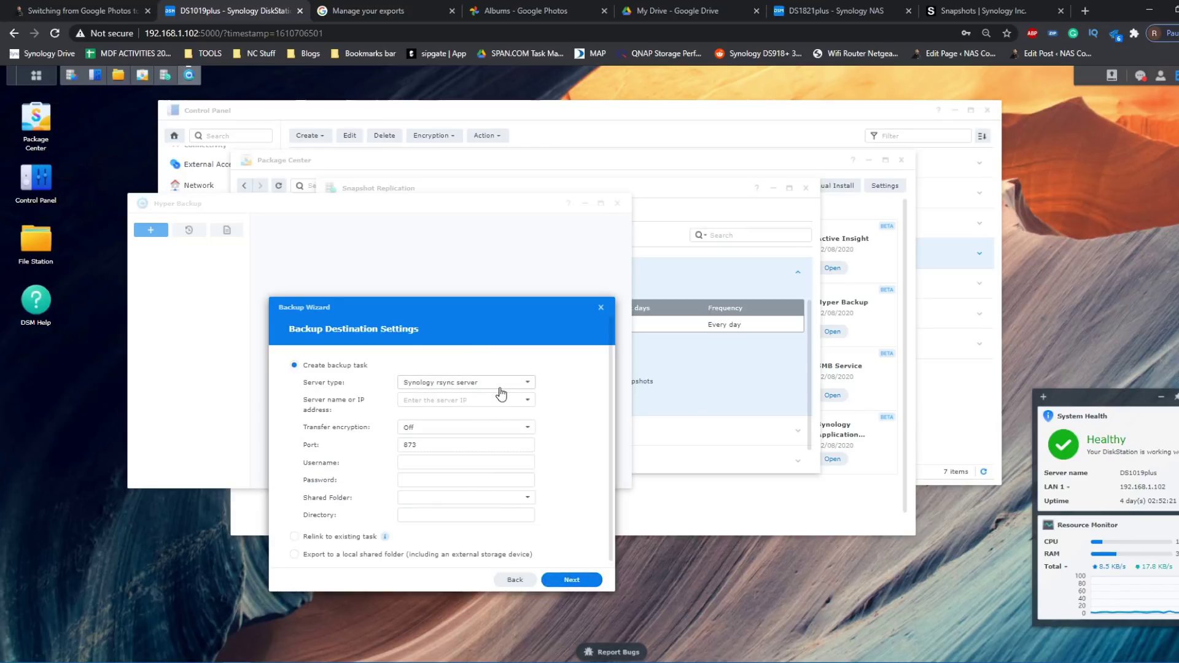
pyautogui.click(456, 384)
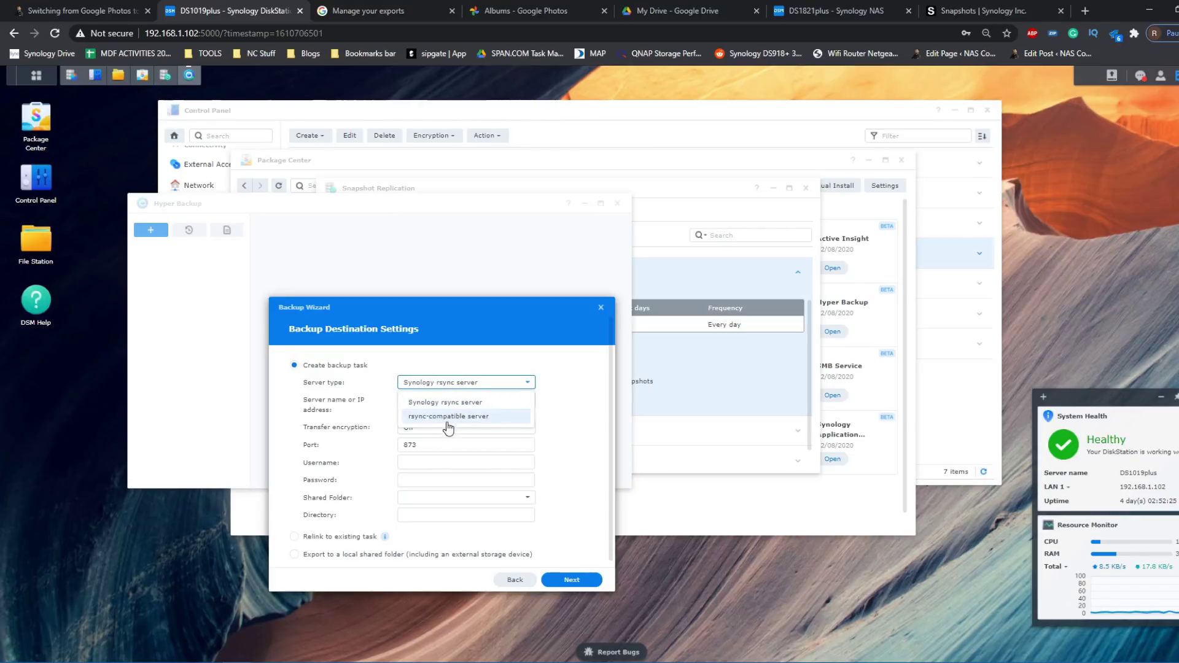
pyautogui.click(558, 396)
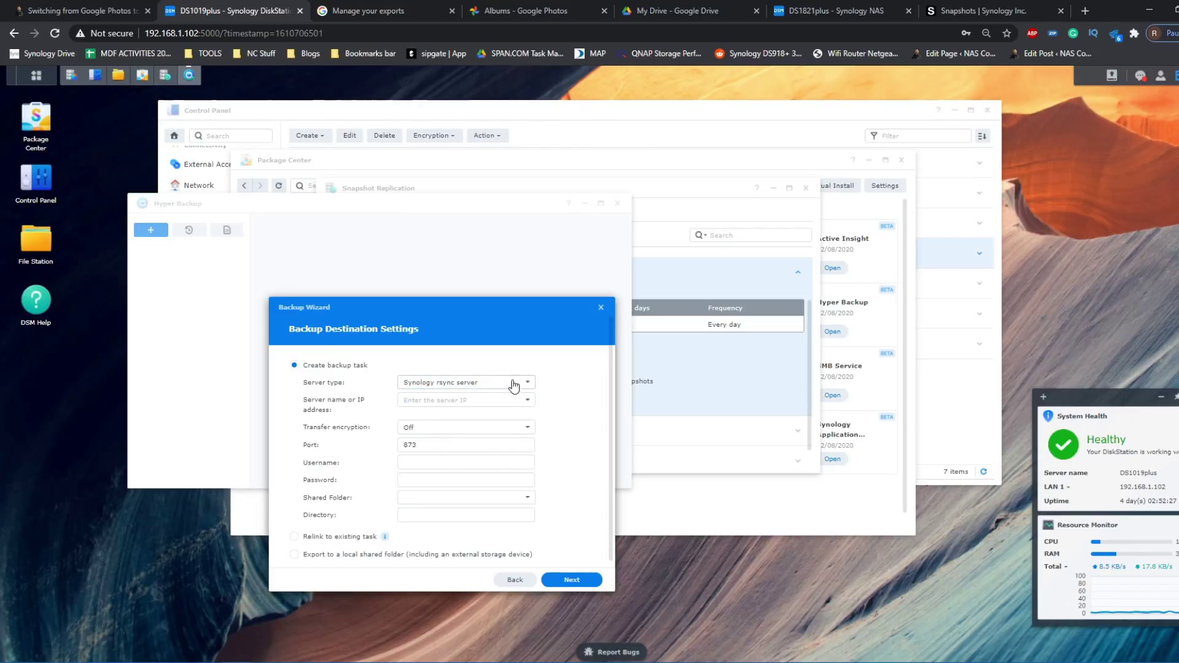
pyautogui.click(526, 400)
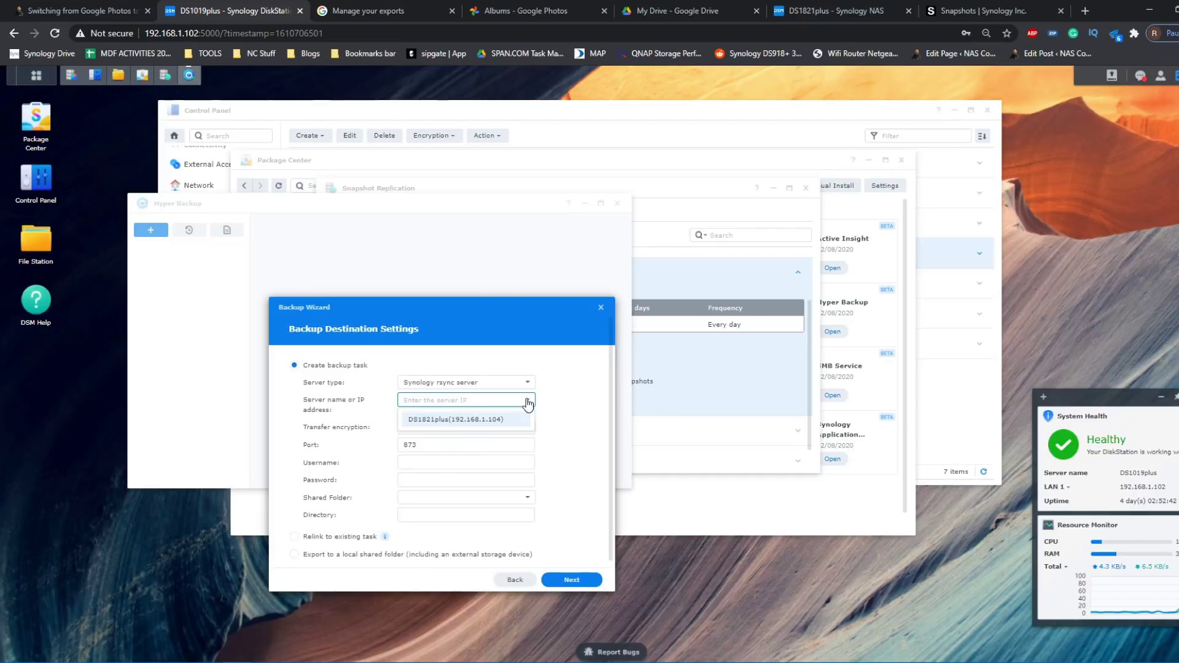
# - Pick DS1821plus as the destination server and come back to the DS1019plus wizard
pyautogui.click(482, 421)
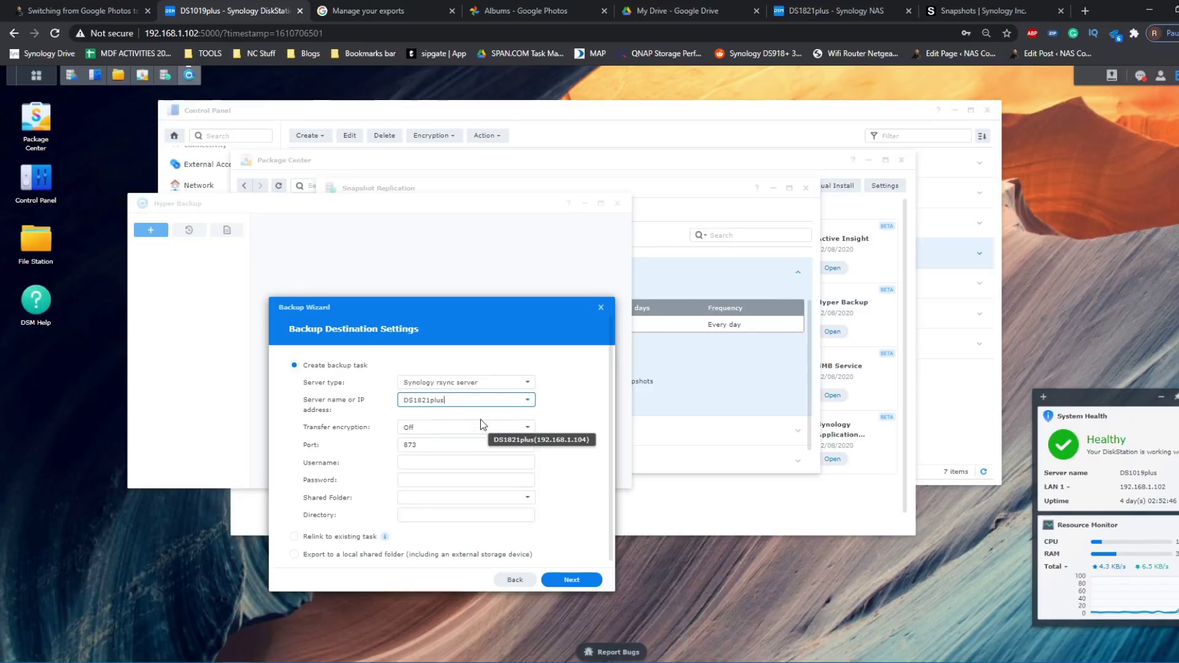
pyautogui.click(830, 10)
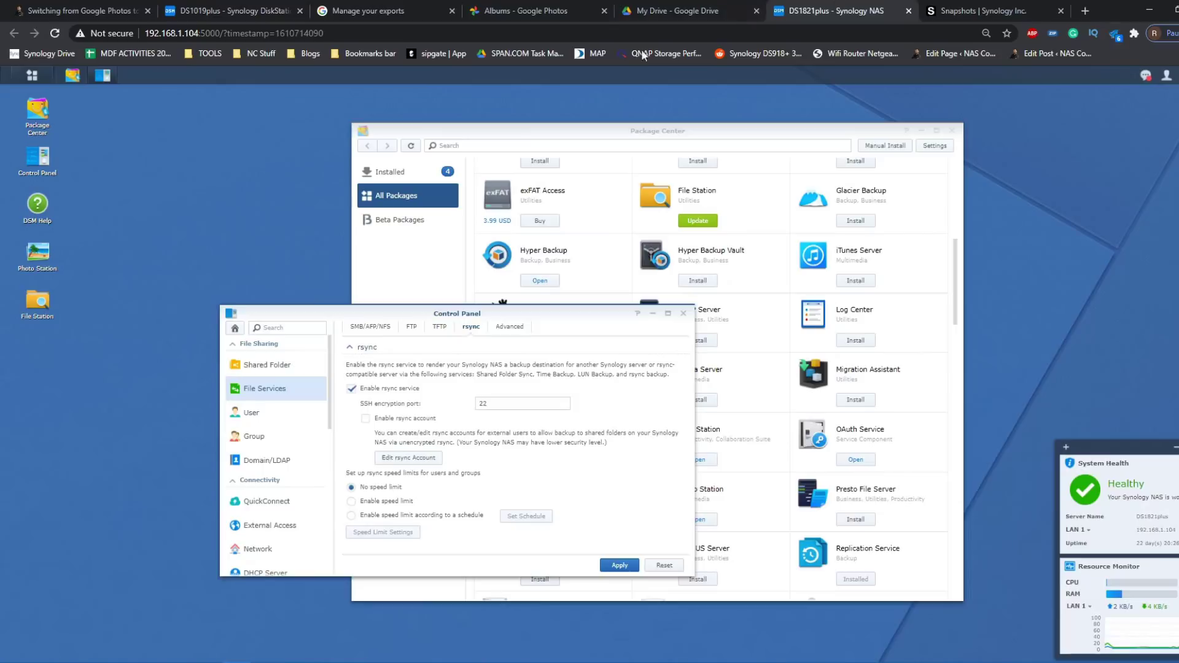
pyautogui.click(78, 7)
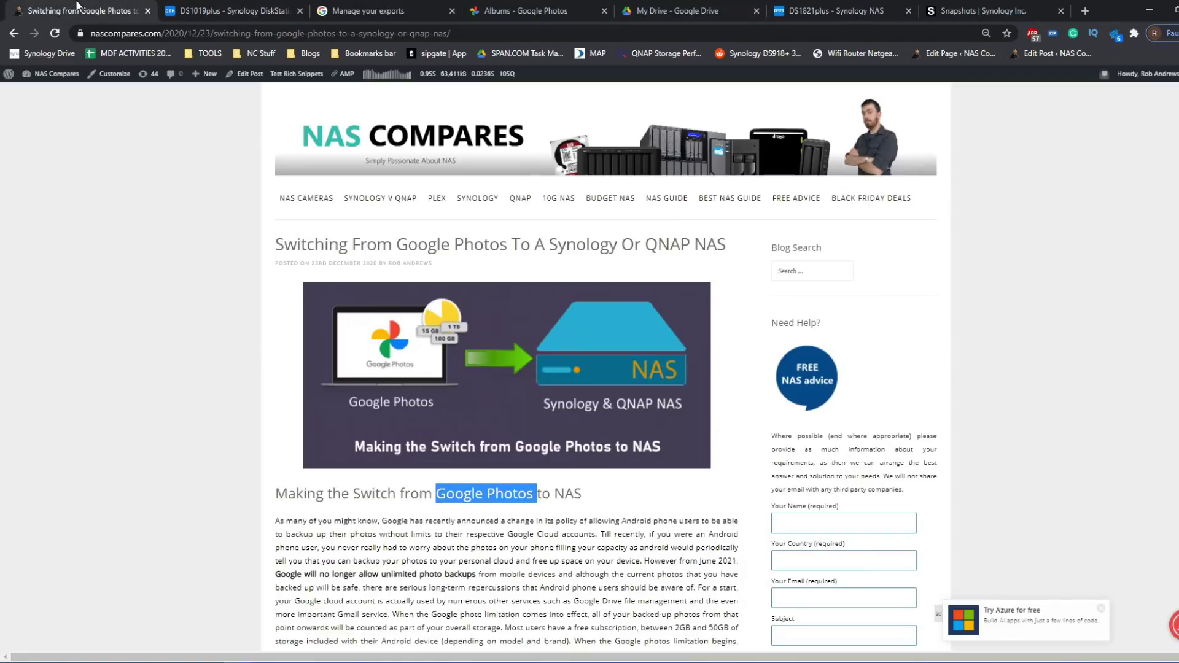
pyautogui.click(203, 11)
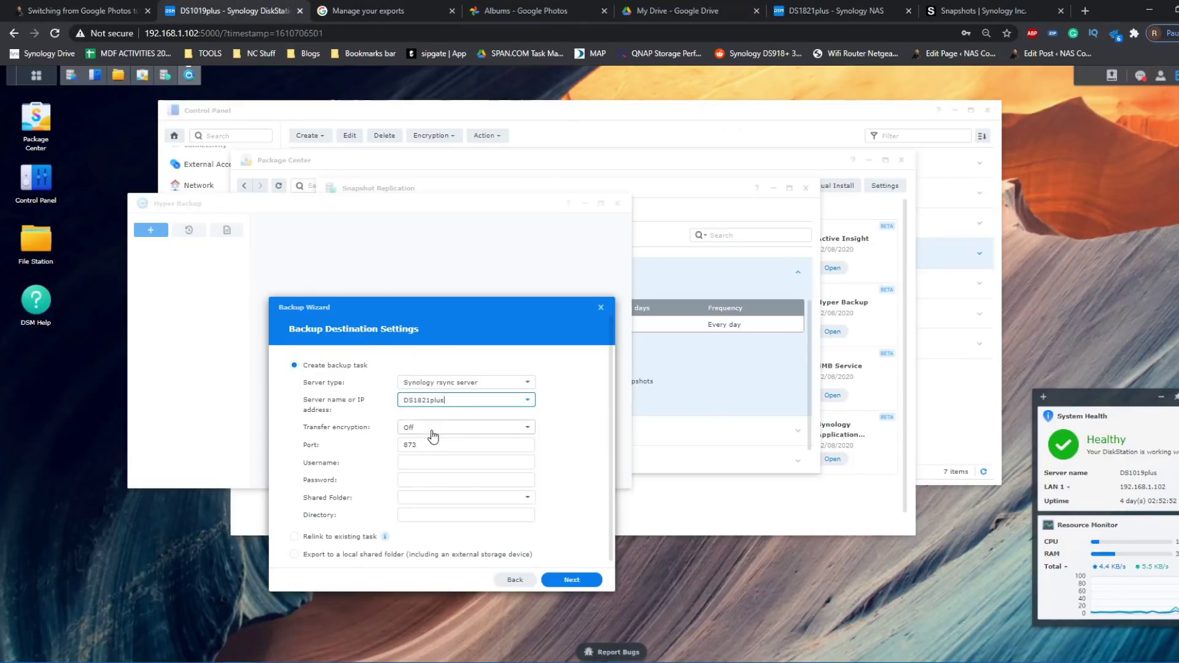
# - Leave transfer encryption Off and enter the destination account's username and password
pyautogui.click(413, 435)
pyautogui.click(580, 440)
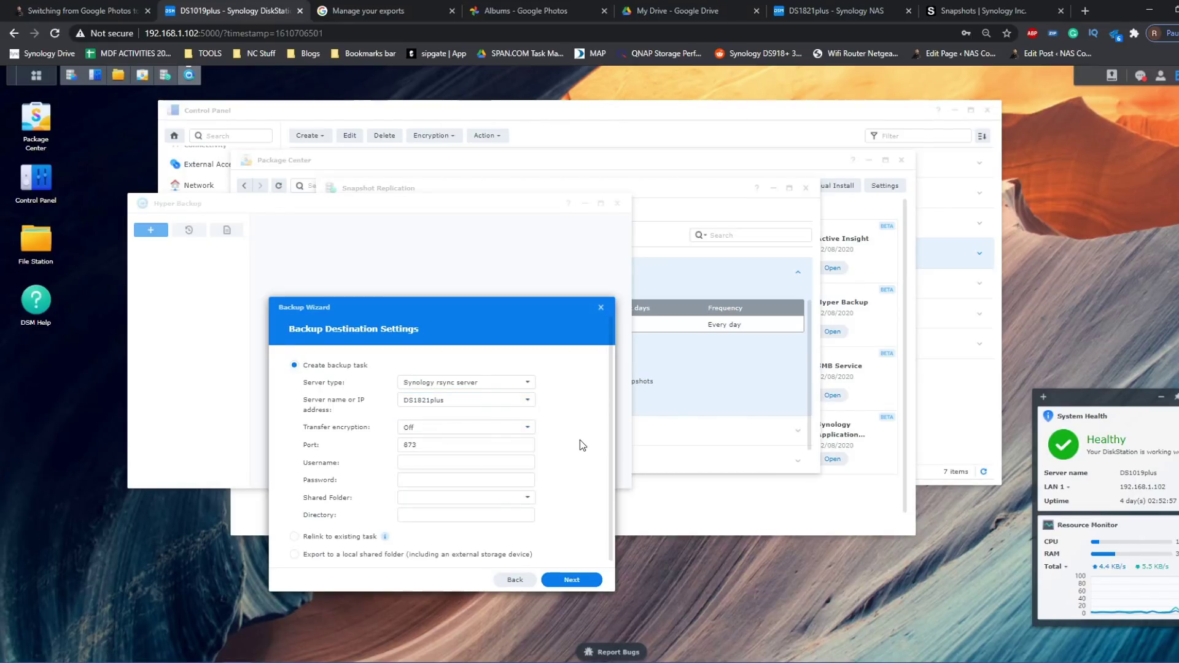
pyautogui.click(491, 462)
pyautogui.write('admin')
pyautogui.press('Tab')
pyautogui.write('••••••••')
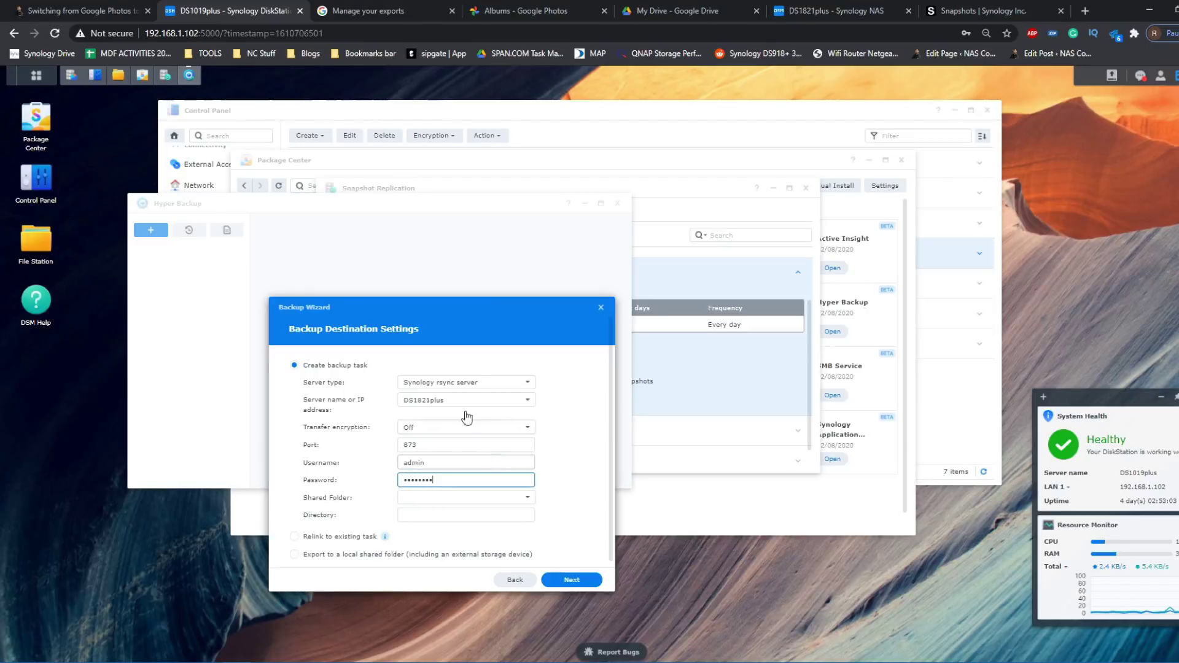
pyautogui.click(578, 462)
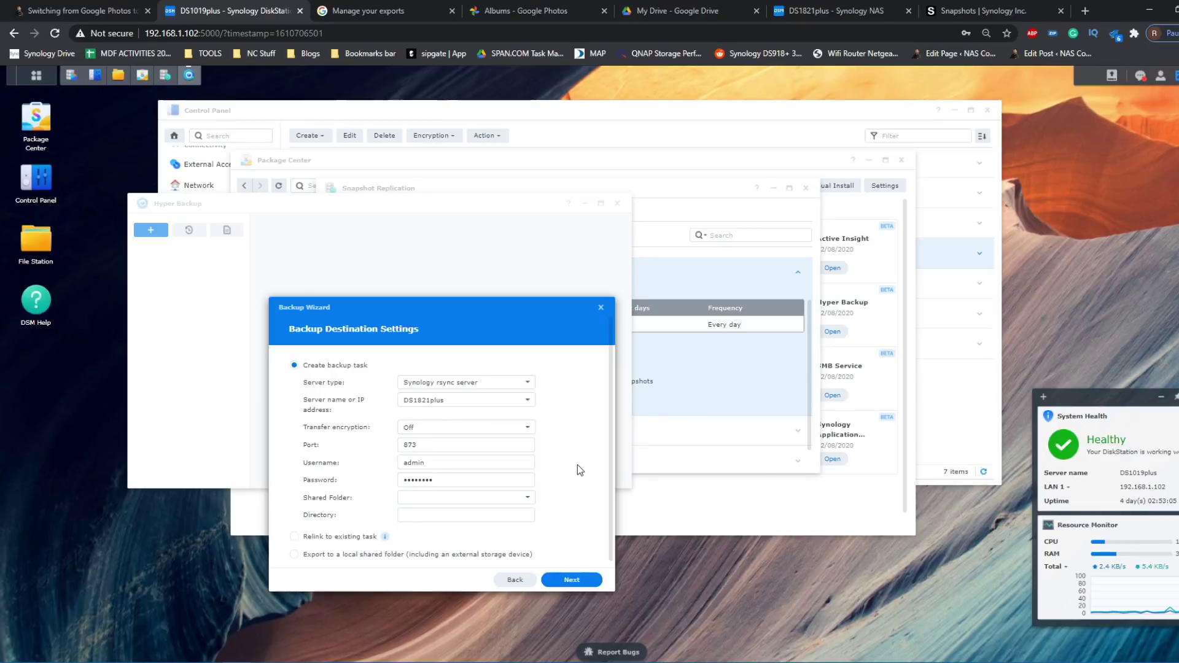
# - Choose photo as the destination shared folder, then switch to the DS1821plus tab
pyautogui.click(528, 498)
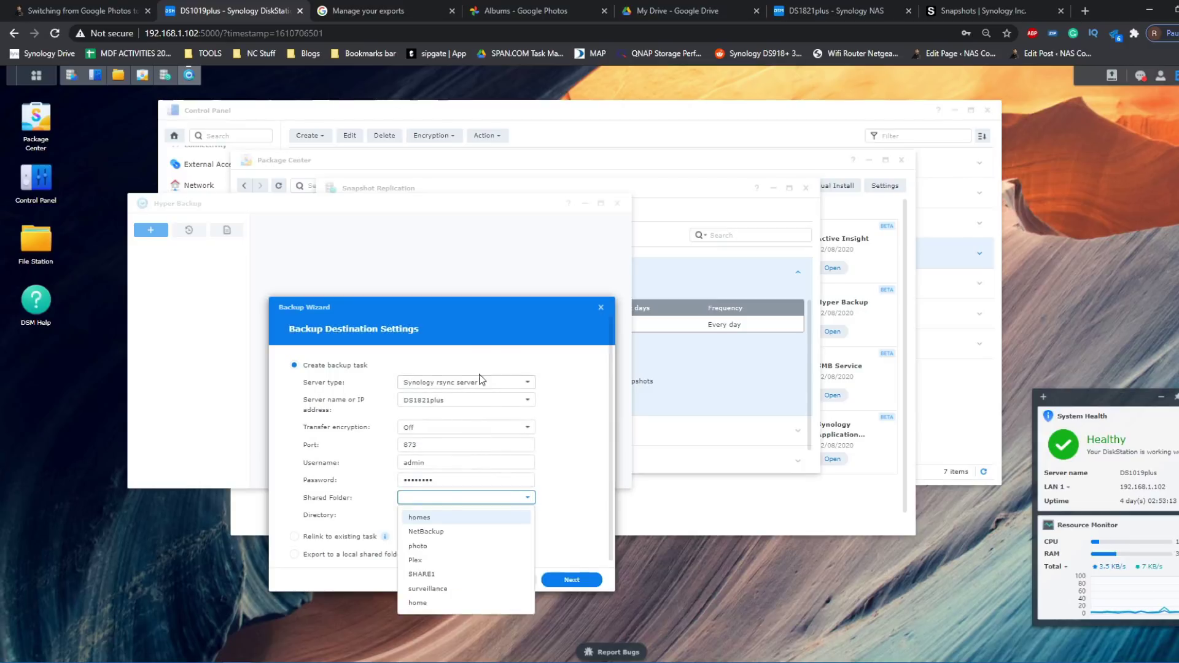
pyautogui.click(418, 546)
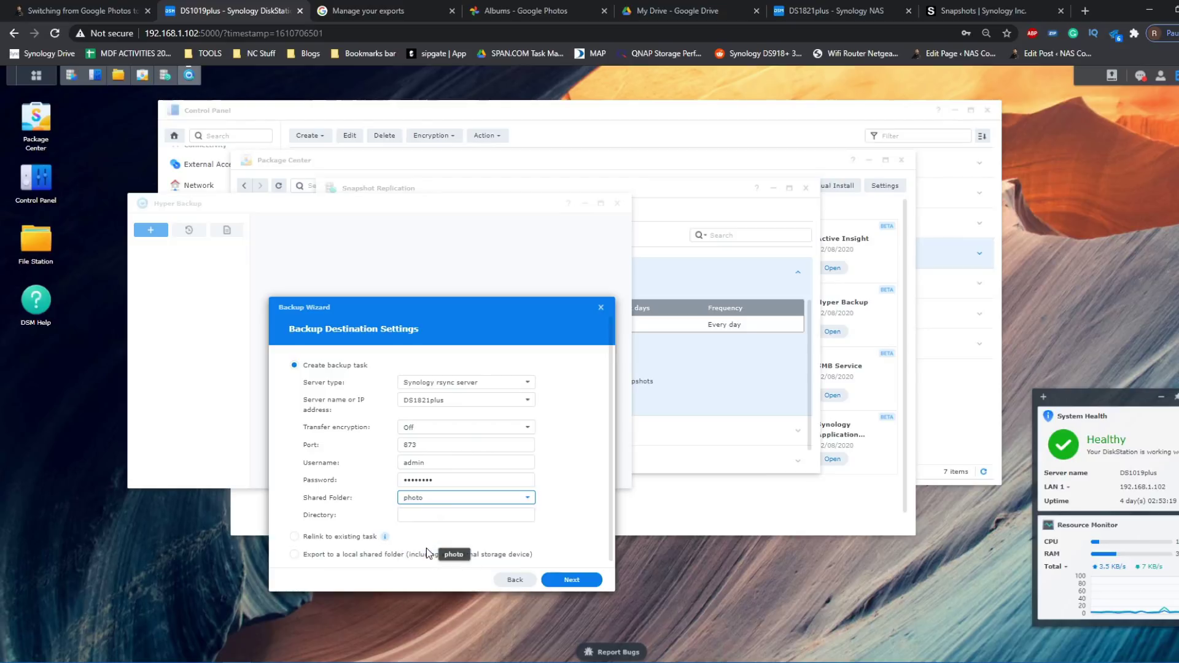
pyautogui.click(830, 10)
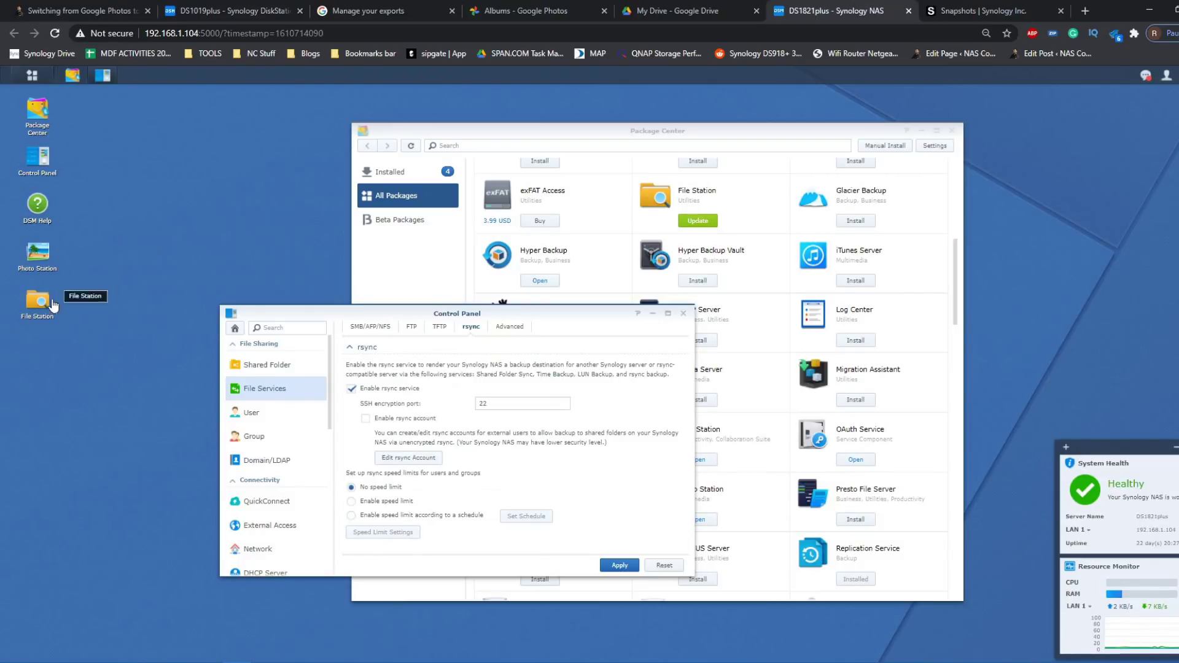
# - Browse to the photo share in DS1821plus File Station to view its contents
pyautogui.click(37, 301)
pyautogui.click(356, 288)
pyautogui.click(349, 302)
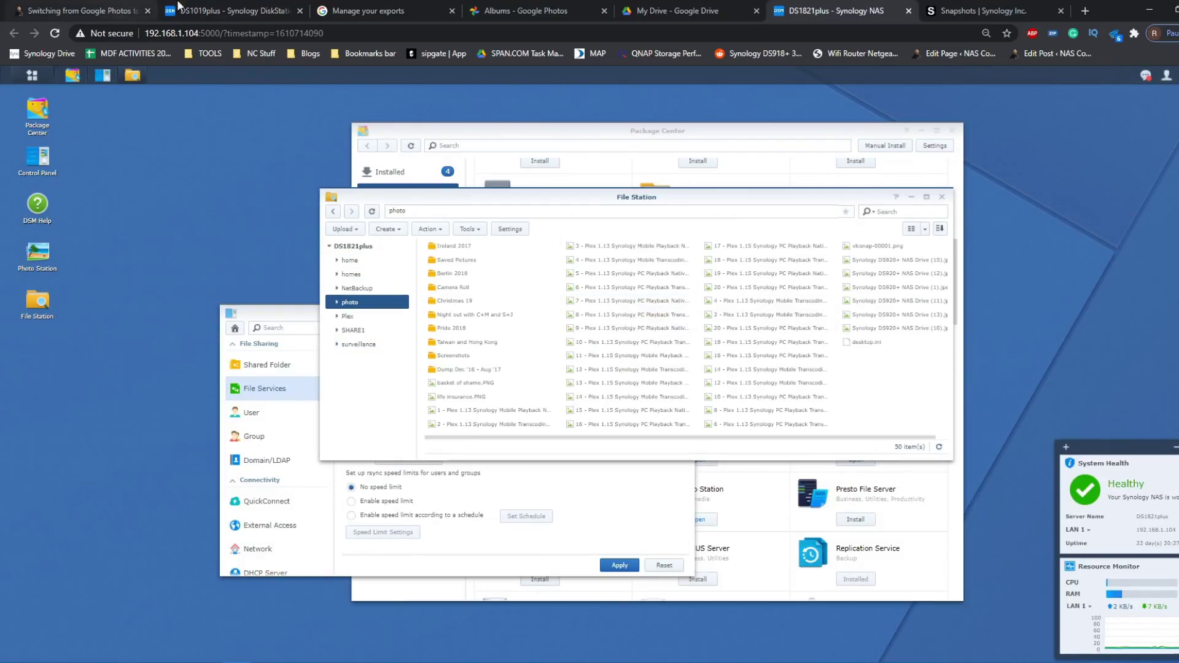
# - Back in the DS1019plus Backup Wizard, accept the destination settings with Next
pyautogui.click(233, 10)
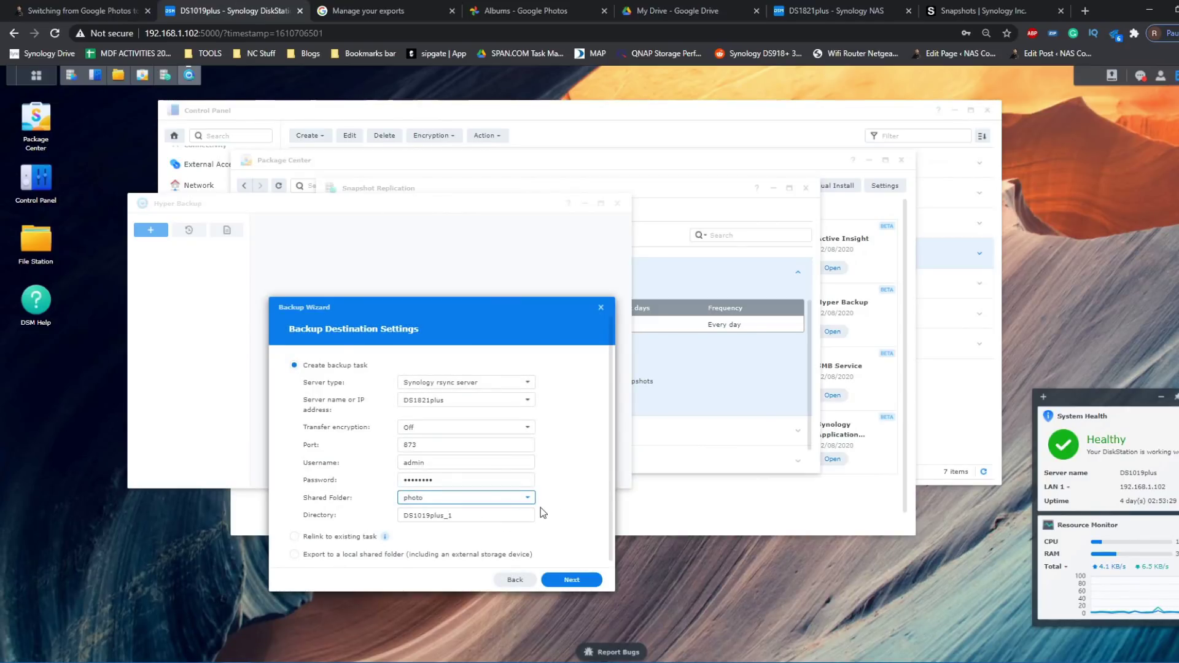
pyautogui.scroll(-1, 344, 540)
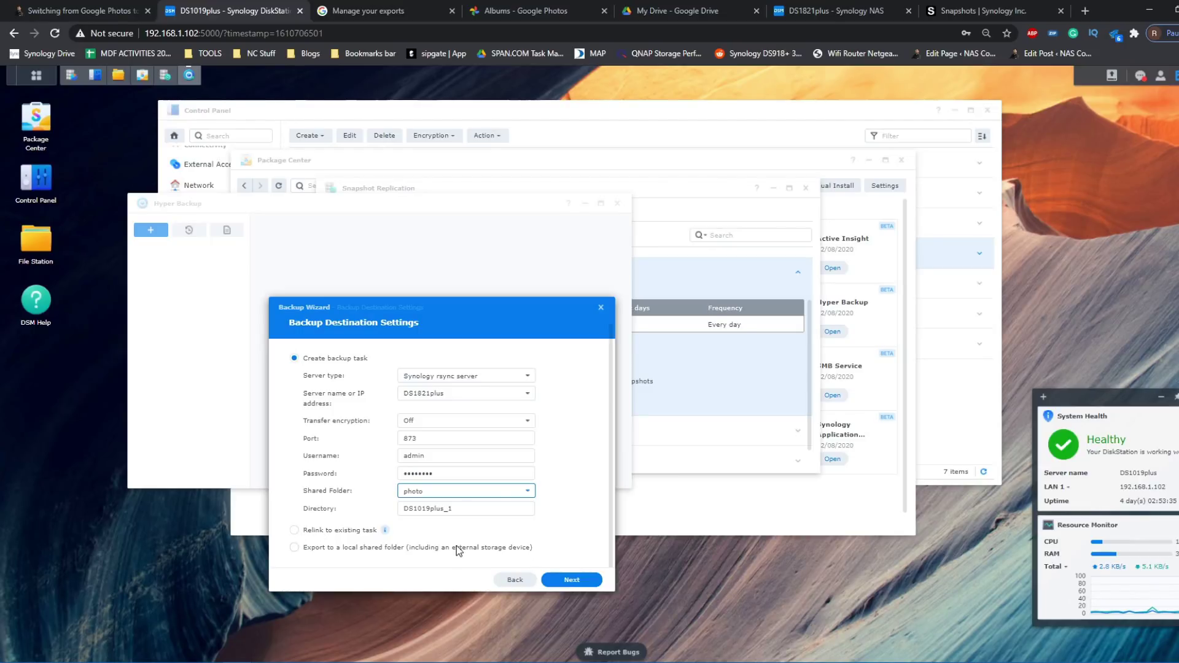
pyautogui.click(589, 580)
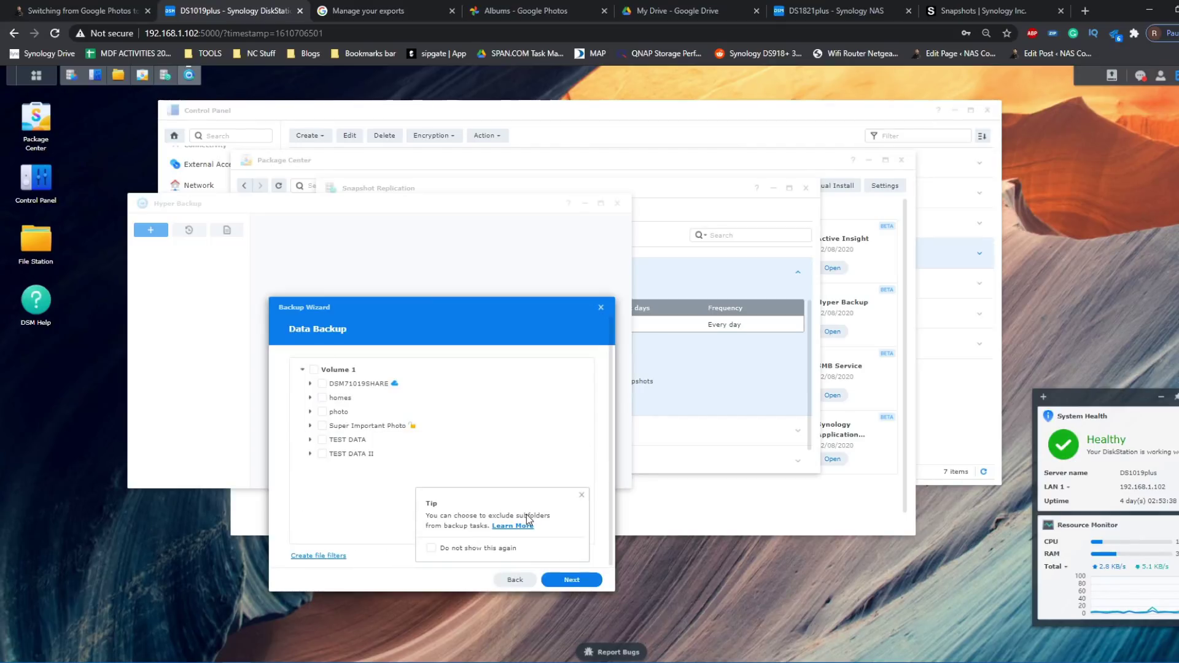
# - Tick Super Important Photo in the Data Backup tree and confirm the encrypted-folder warning
pyautogui.click(581, 496)
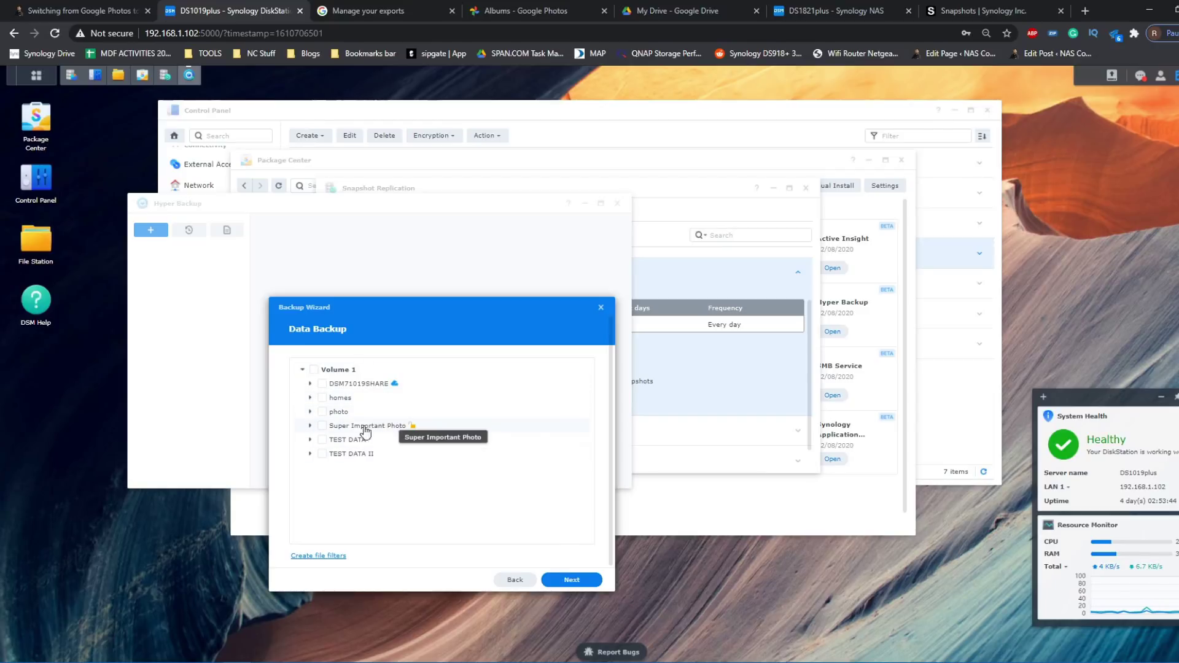
pyautogui.click(323, 427)
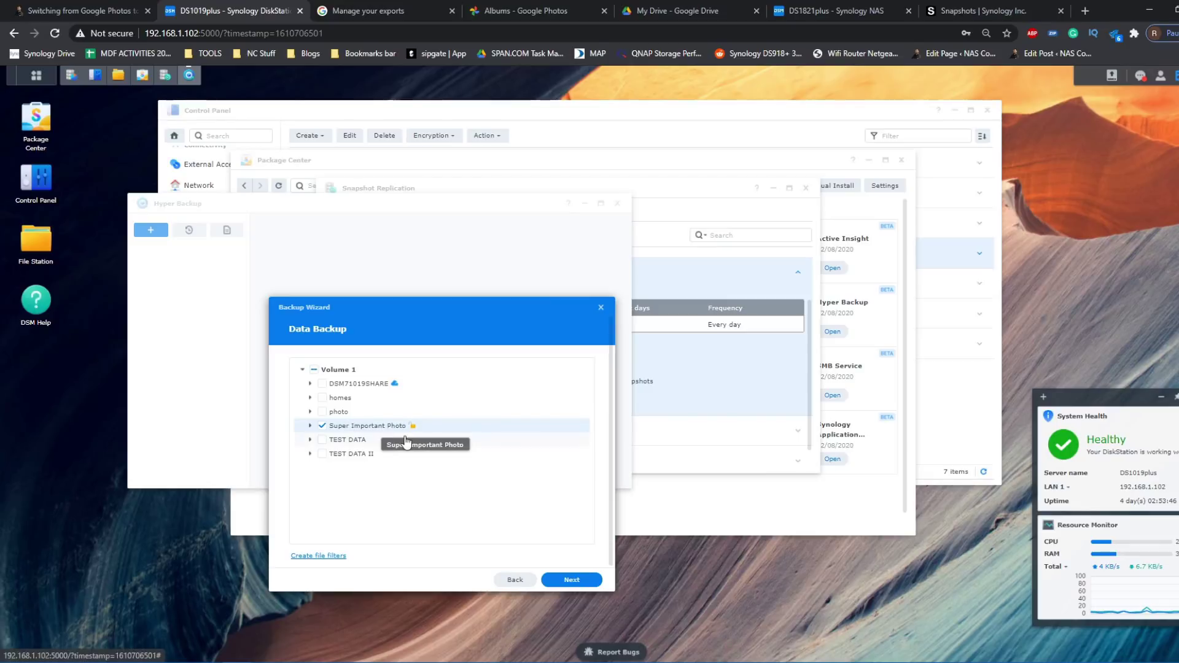
pyautogui.click(589, 586)
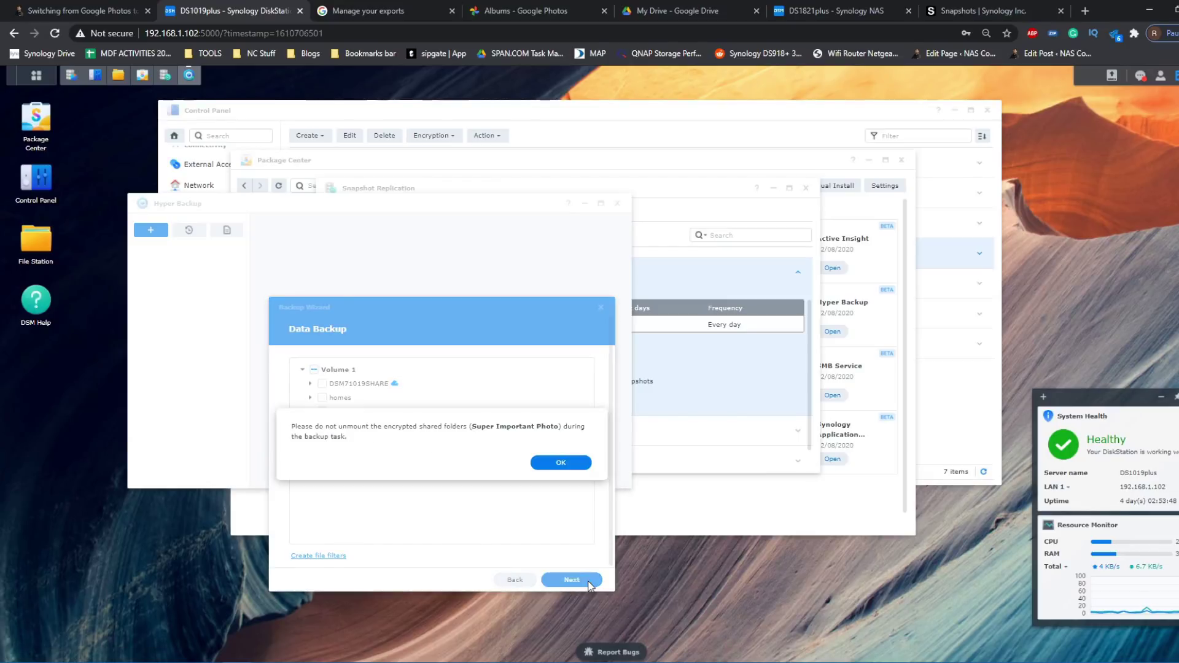
pyautogui.click(561, 463)
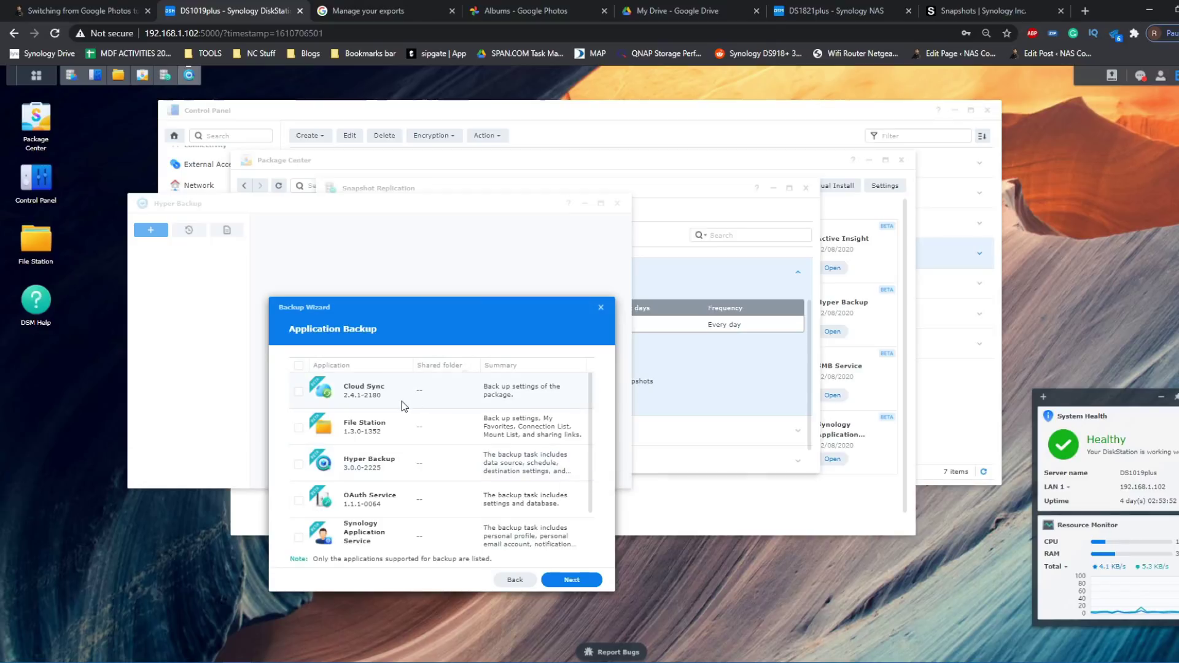
pyautogui.scroll(-1, 401, 401)
pyautogui.scroll(-2, 402, 400)
pyautogui.scroll(3, 401, 400)
# - Skip application backup and rename the task to 'Cheese Backup', keeping the daily 21:10 schedule
pyautogui.scroll(-1, 553, 492)
pyautogui.click(582, 579)
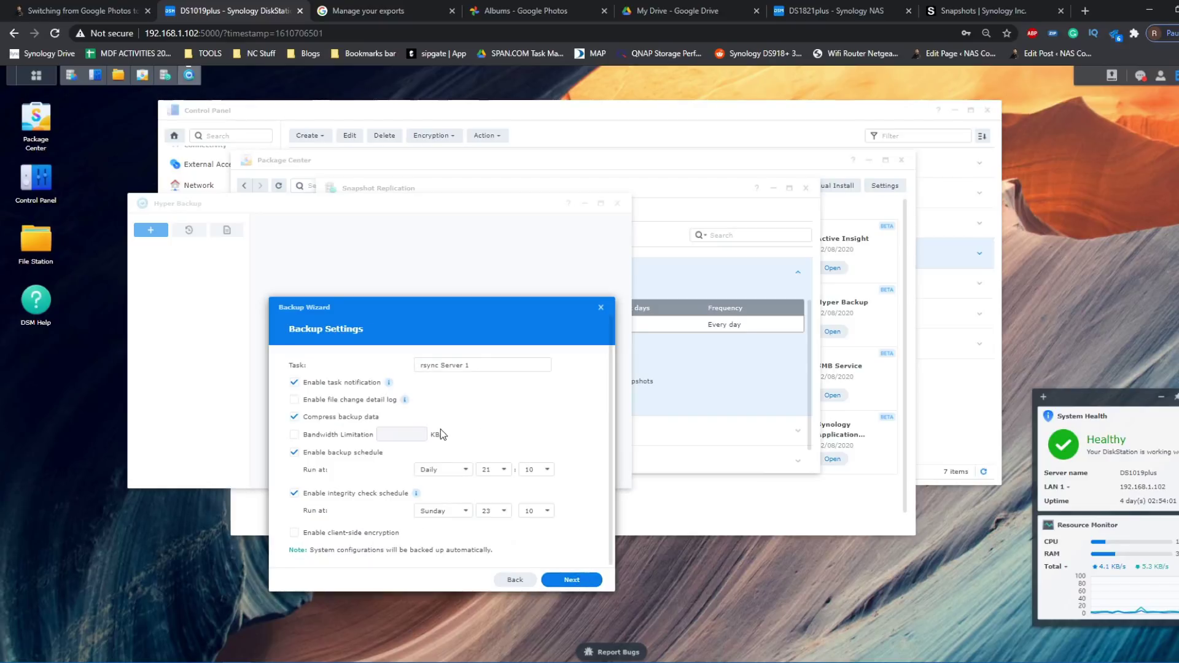
pyautogui.click(432, 369)
pyautogui.hotkey('ctrl', 'a')
pyautogui.write('Che')
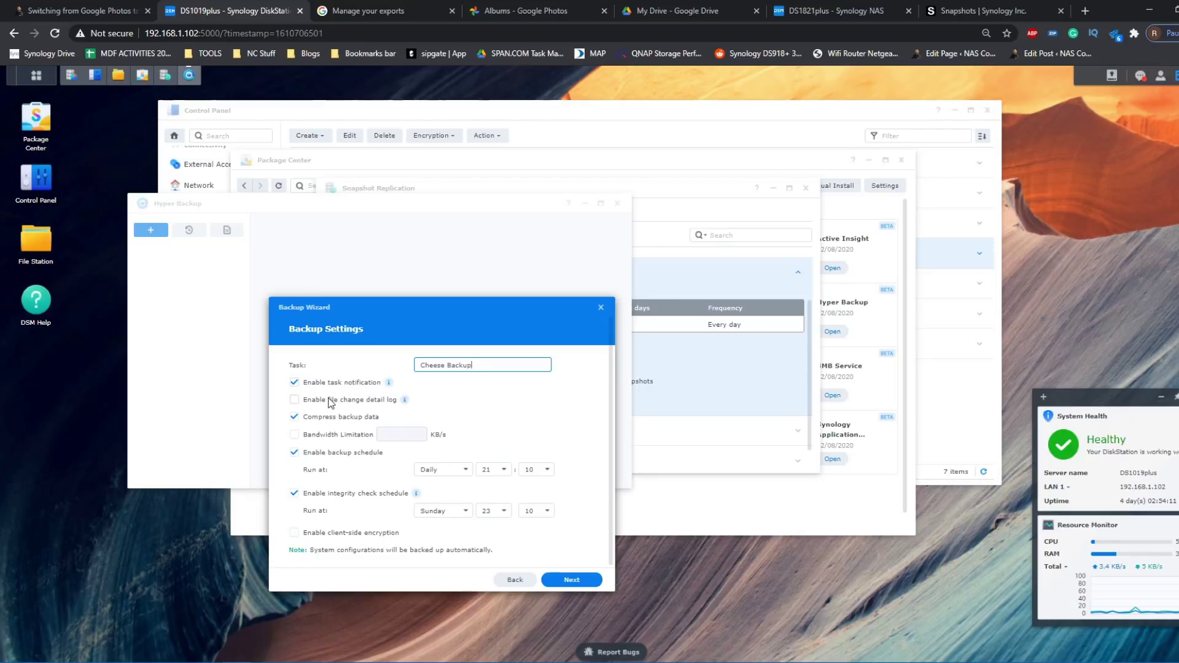
pyautogui.scroll(-1, 335, 401)
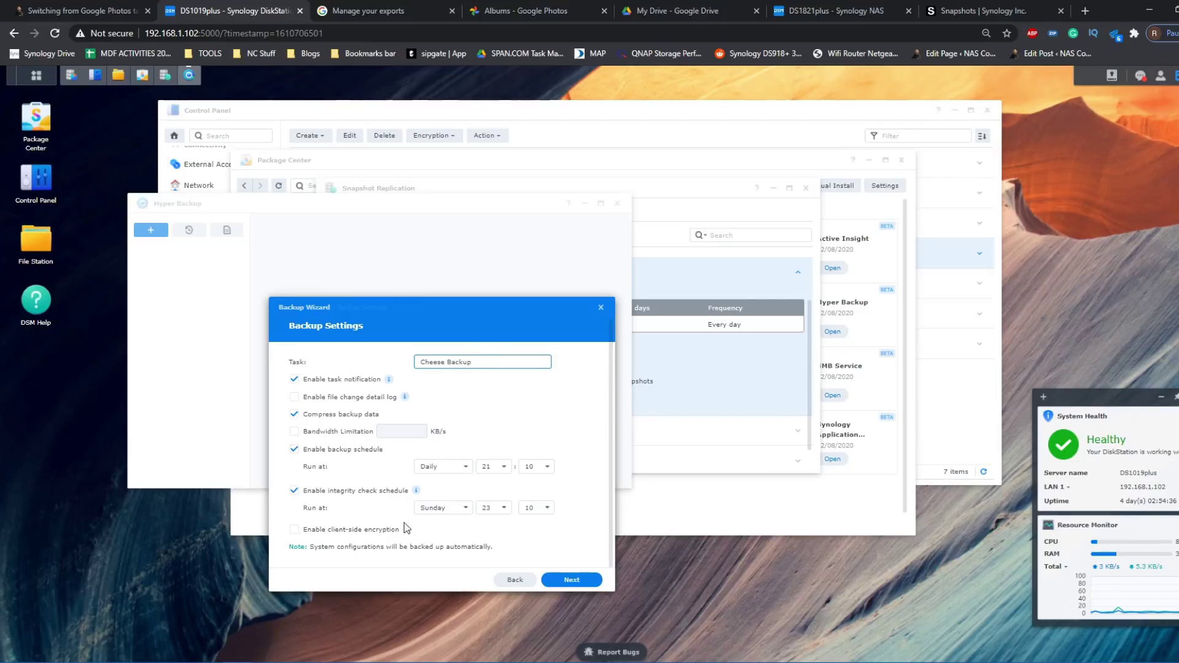
pyautogui.moveTo(405, 485)
pyautogui.click(577, 580)
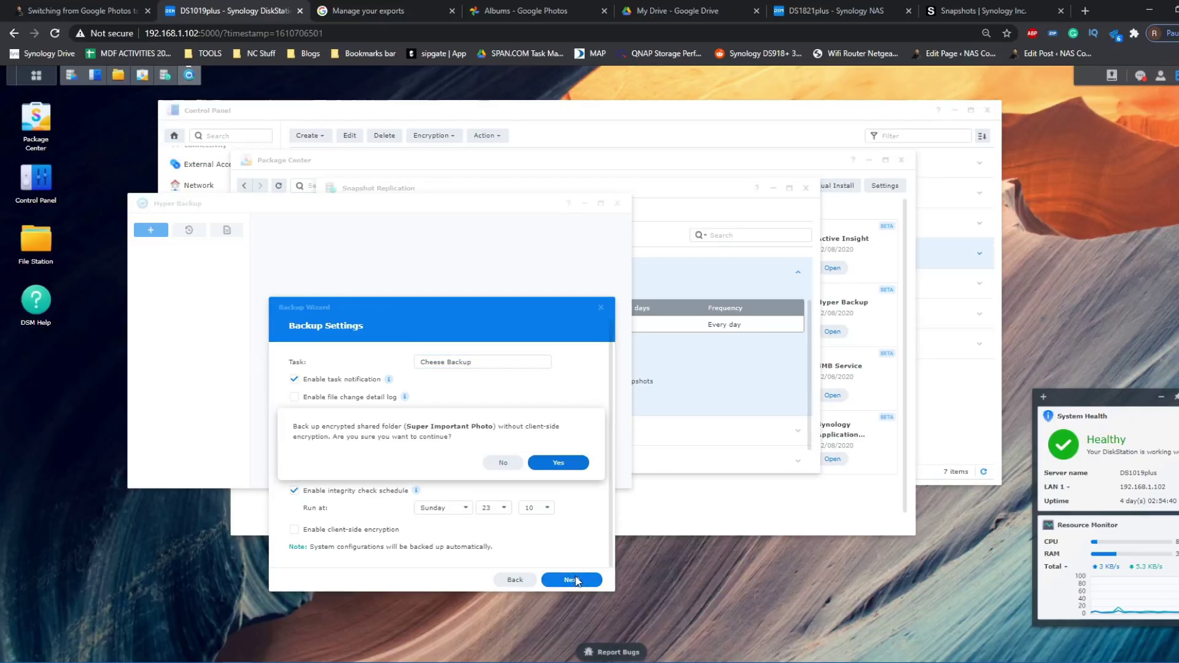
# - Accept no client-side encryption, enable backup rotation keeping 256 versions, and finish the task
pyautogui.click(539, 460)
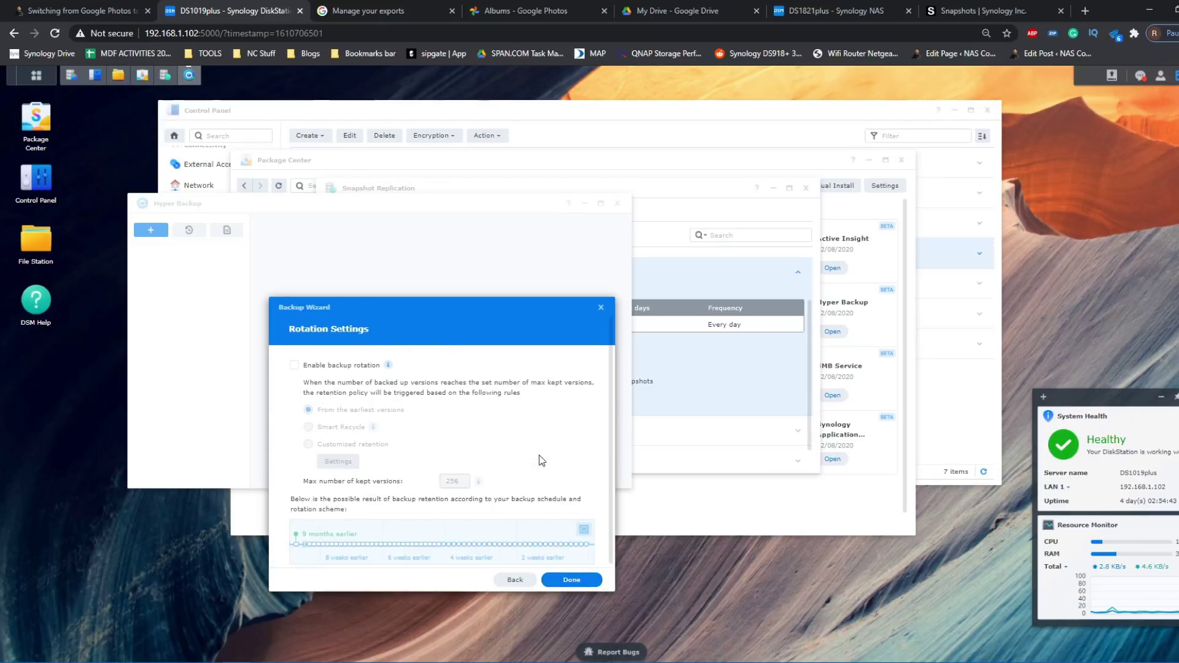
pyautogui.scroll(-1, 381, 479)
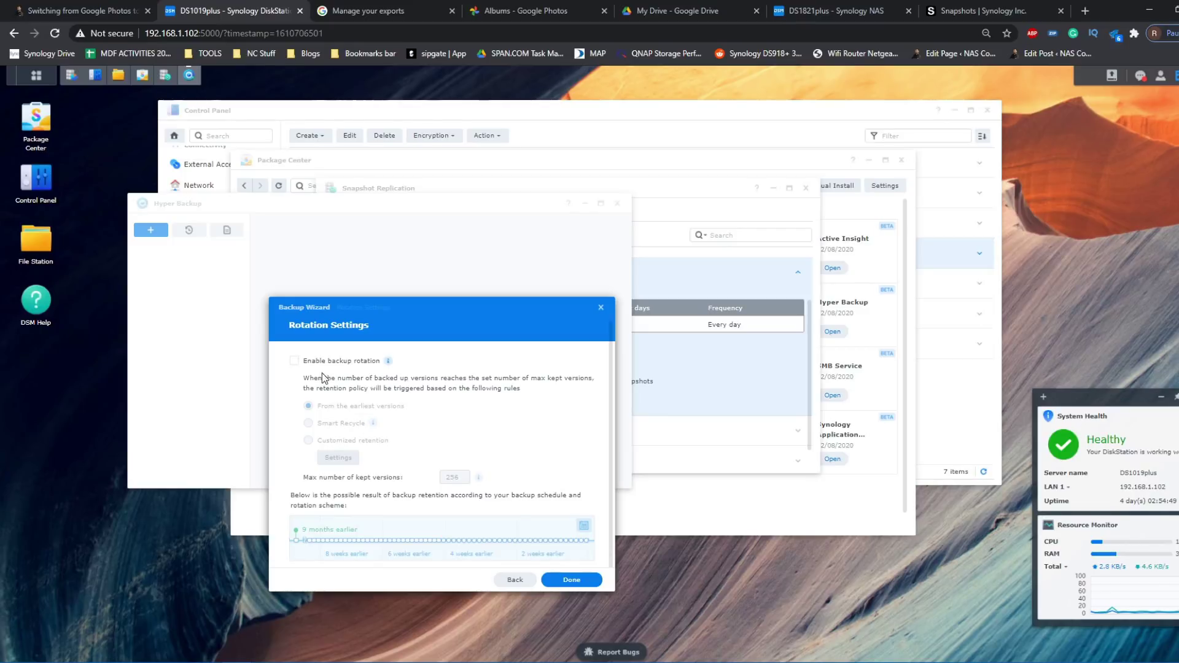
pyautogui.click(295, 362)
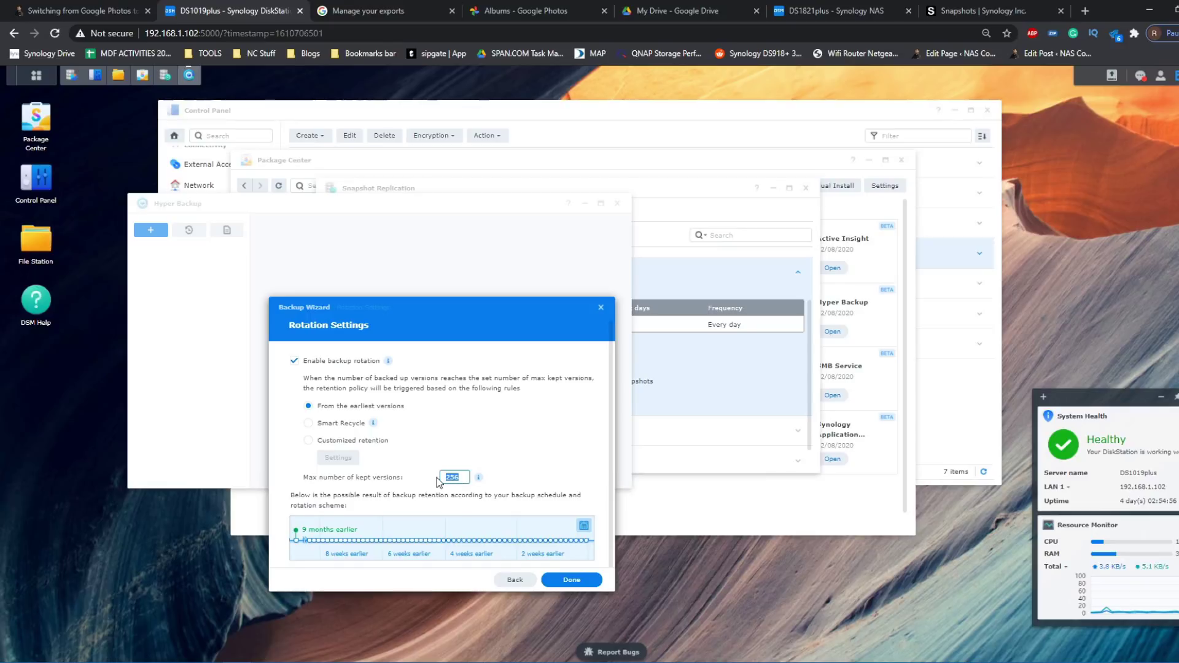
pyautogui.click(566, 582)
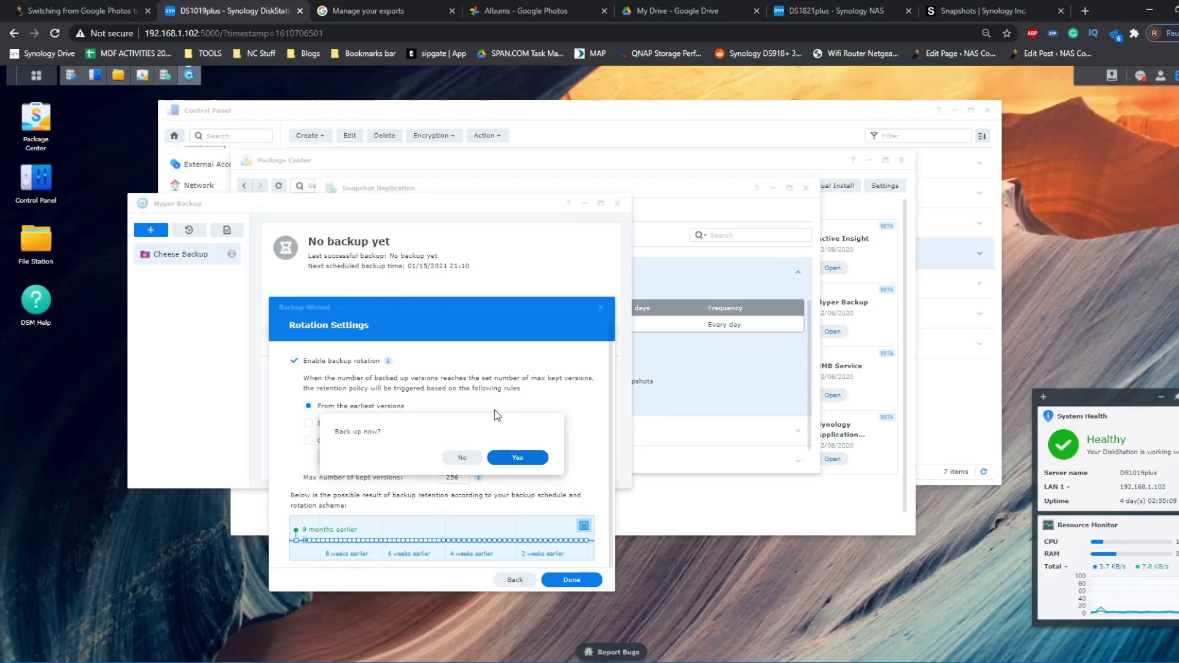
# - Run Cheese Backup immediately, then briefly open and dismiss the new-task menu
pyautogui.click(521, 454)
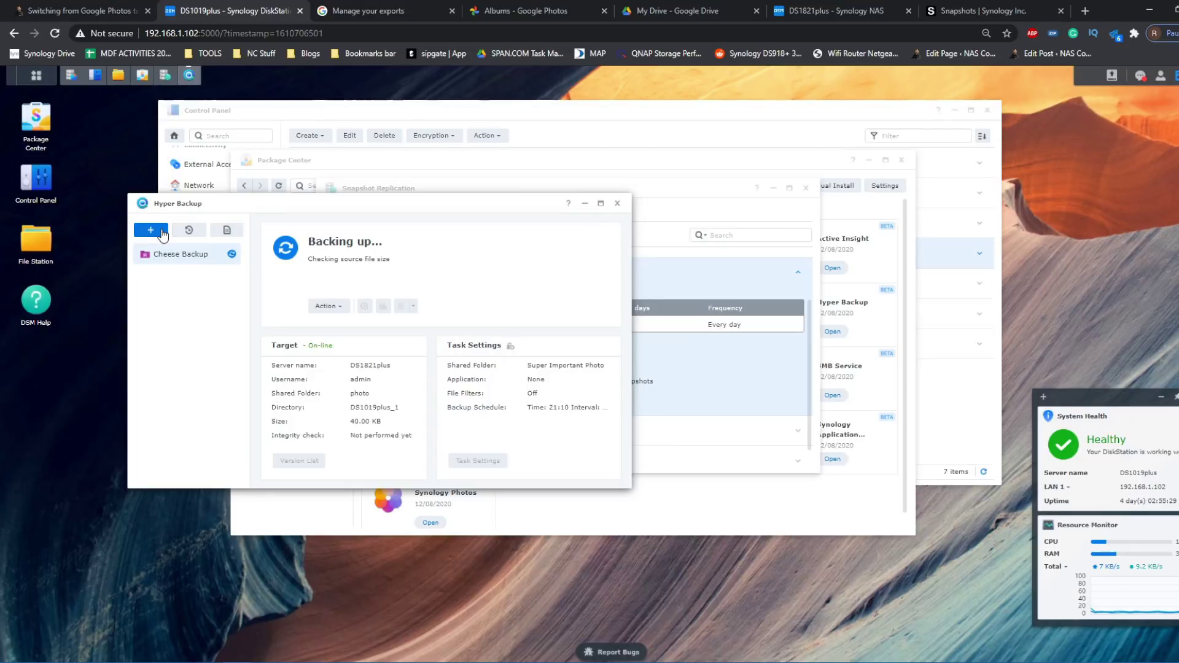
pyautogui.click(153, 231)
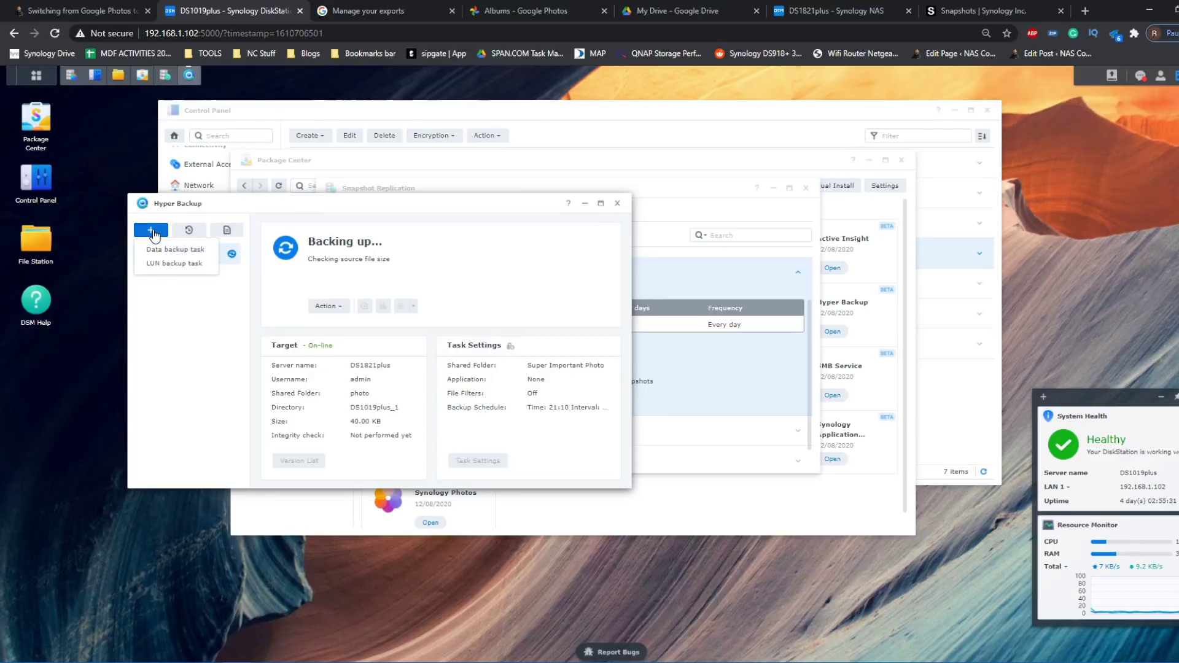
pyautogui.click(402, 280)
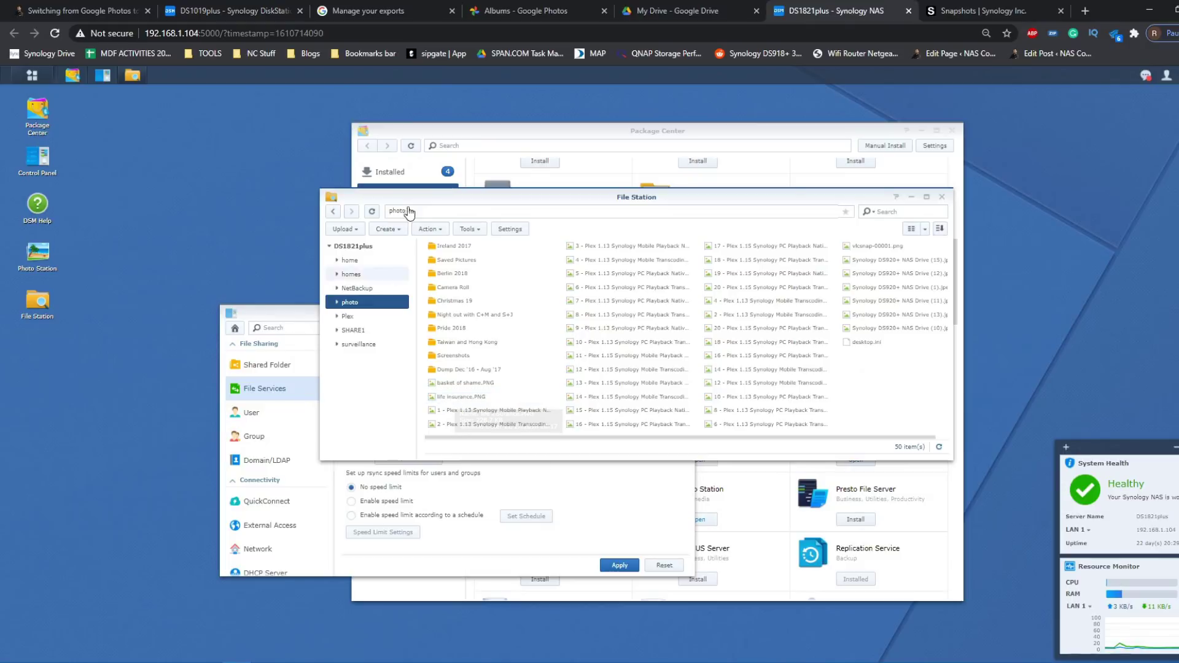
# - Inspect DS1019plus_1.hbk in the DS1821plus photo folder's list view, then return to DS1019plus
pyautogui.click(361, 304)
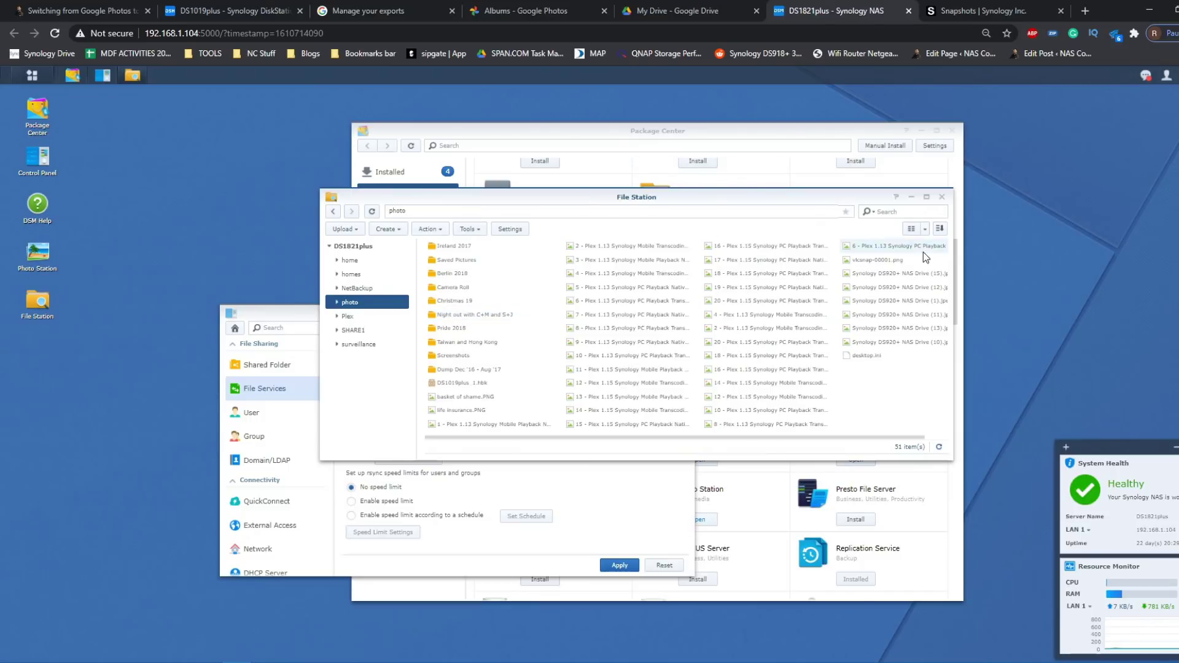
pyautogui.click(926, 231)
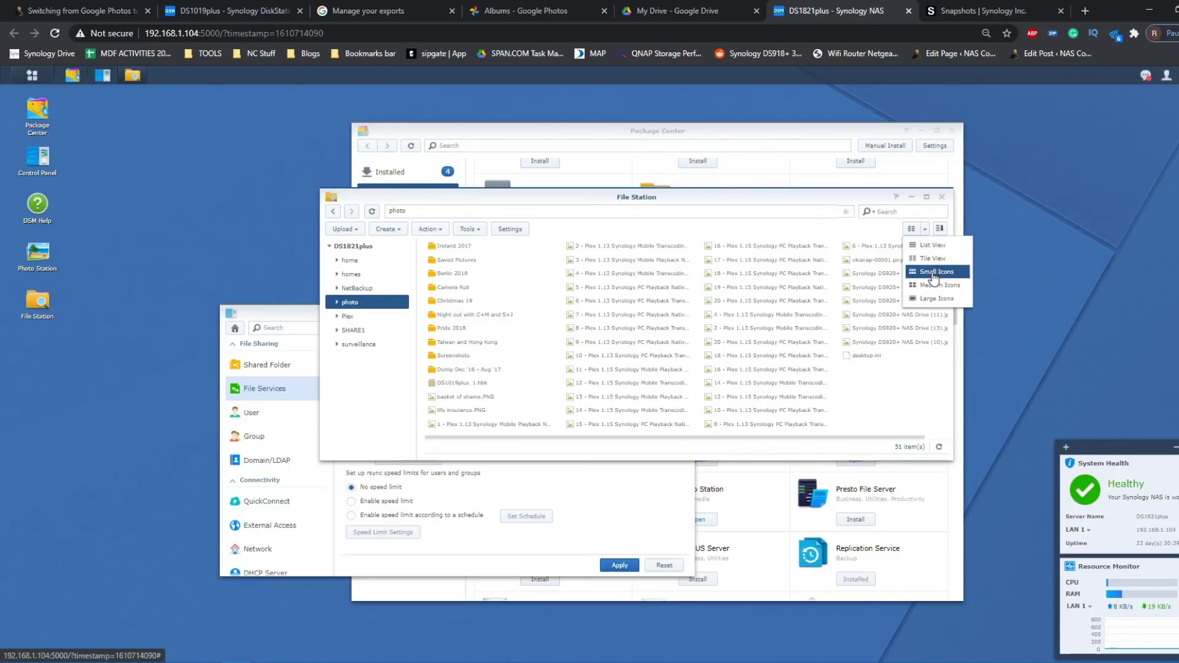
pyautogui.click(933, 245)
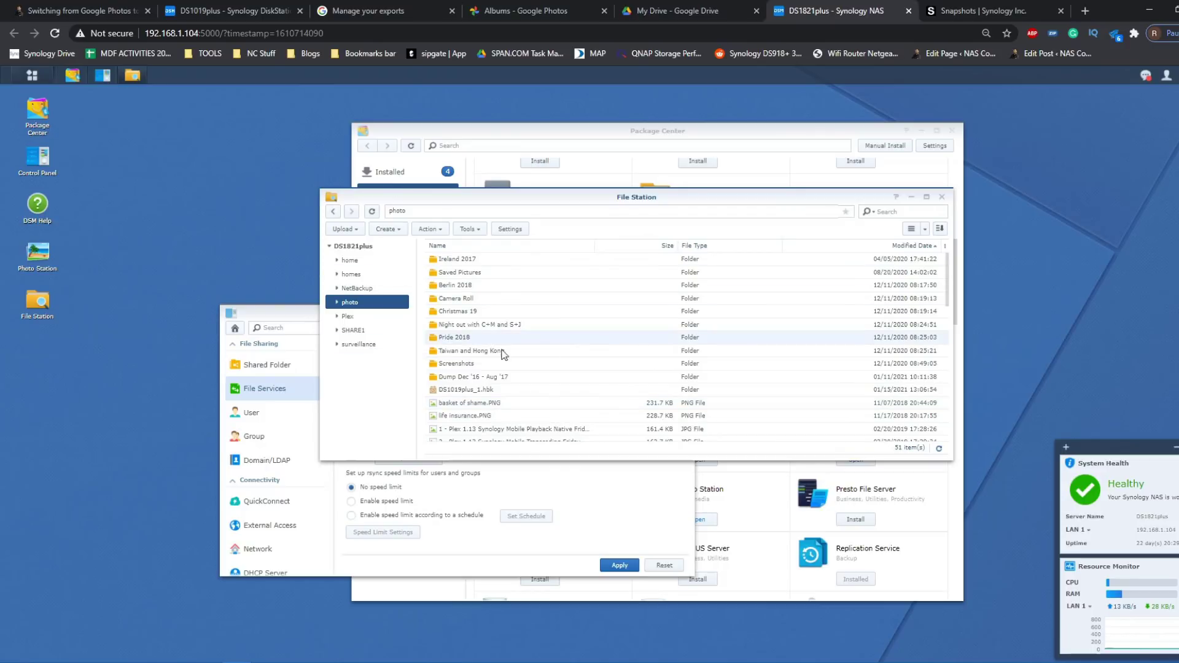
pyautogui.doubleClick(470, 392)
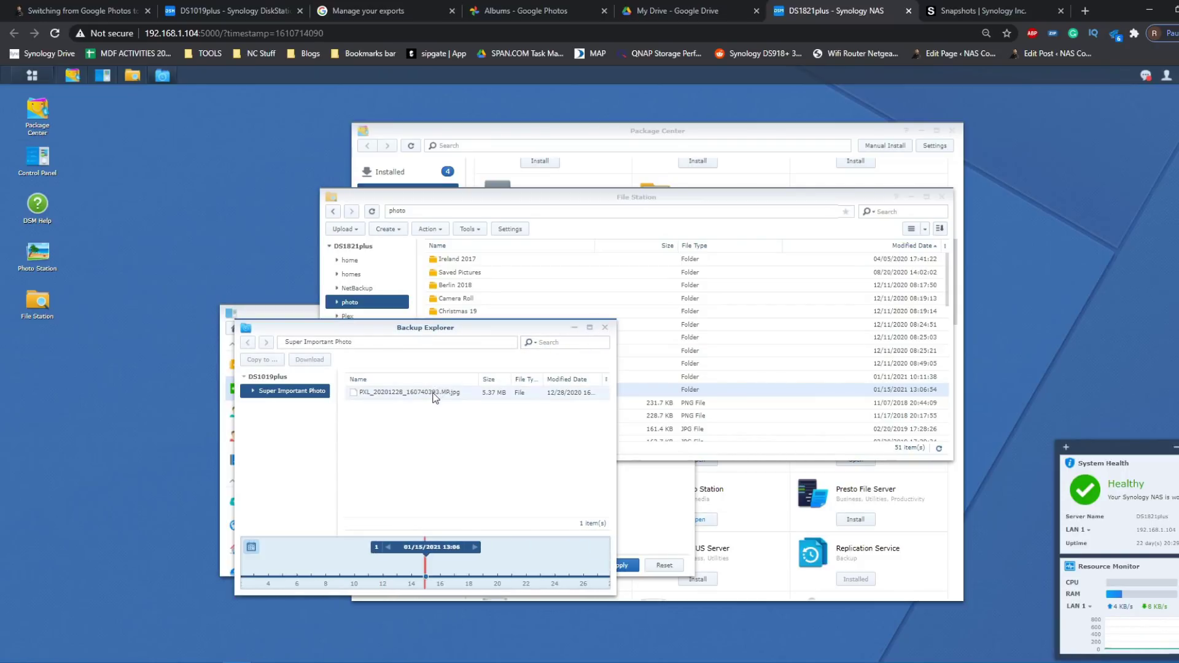
pyautogui.click(604, 330)
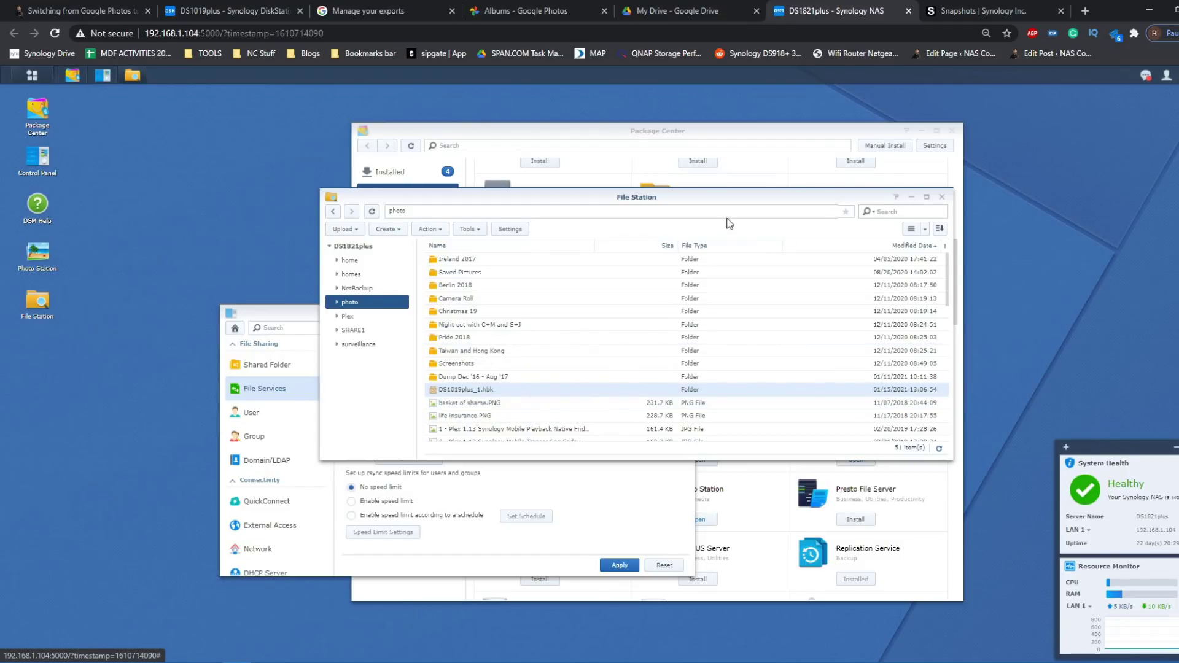
pyautogui.click(910, 198)
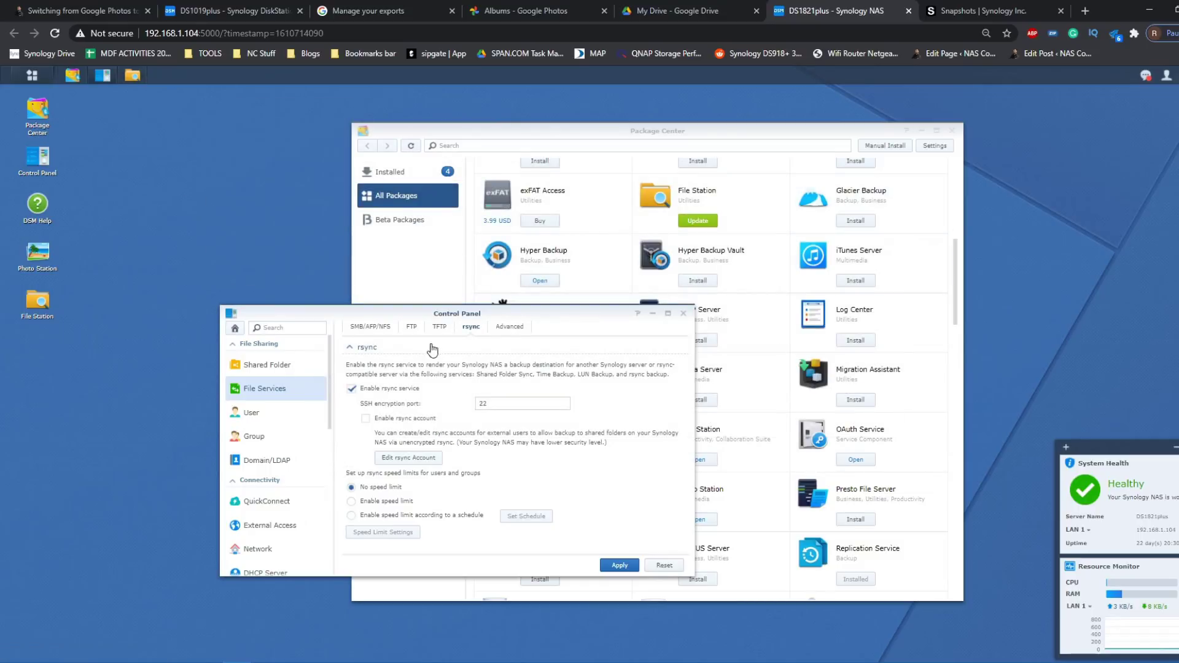
pyautogui.click(227, 10)
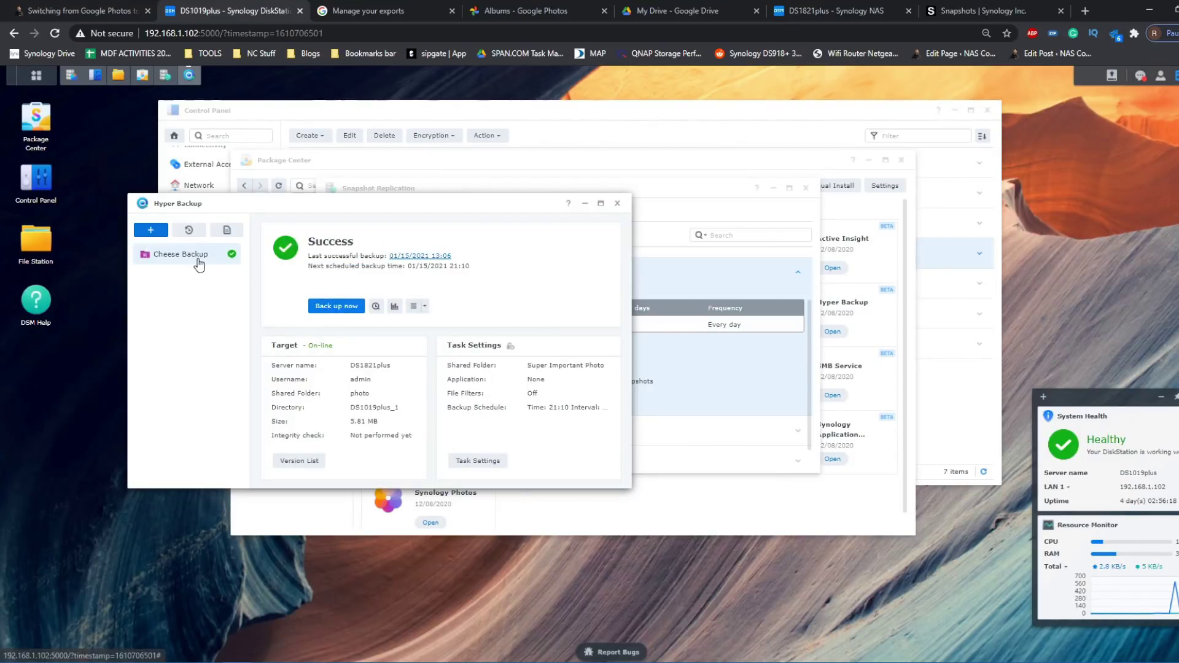
# - Start a new data backup task with Google Drive chosen as the cloud destination
pyautogui.click(157, 232)
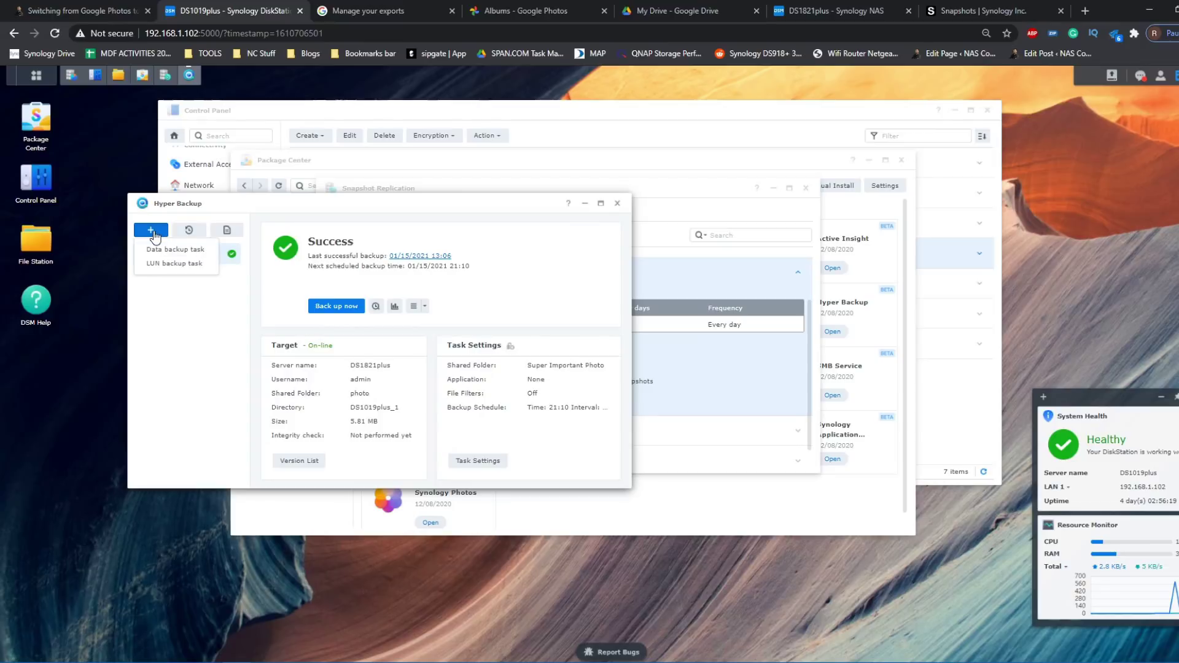
pyautogui.click(196, 250)
pyautogui.scroll(-1, 359, 338)
pyautogui.scroll(-1, 360, 344)
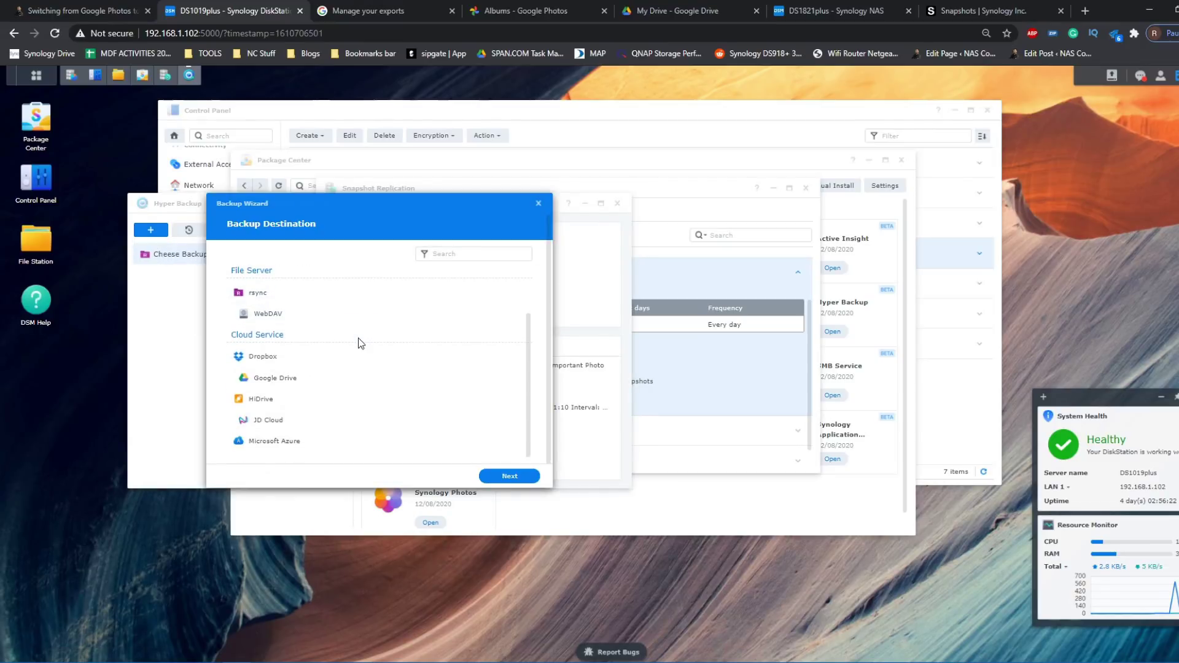
pyautogui.scroll(2, 360, 344)
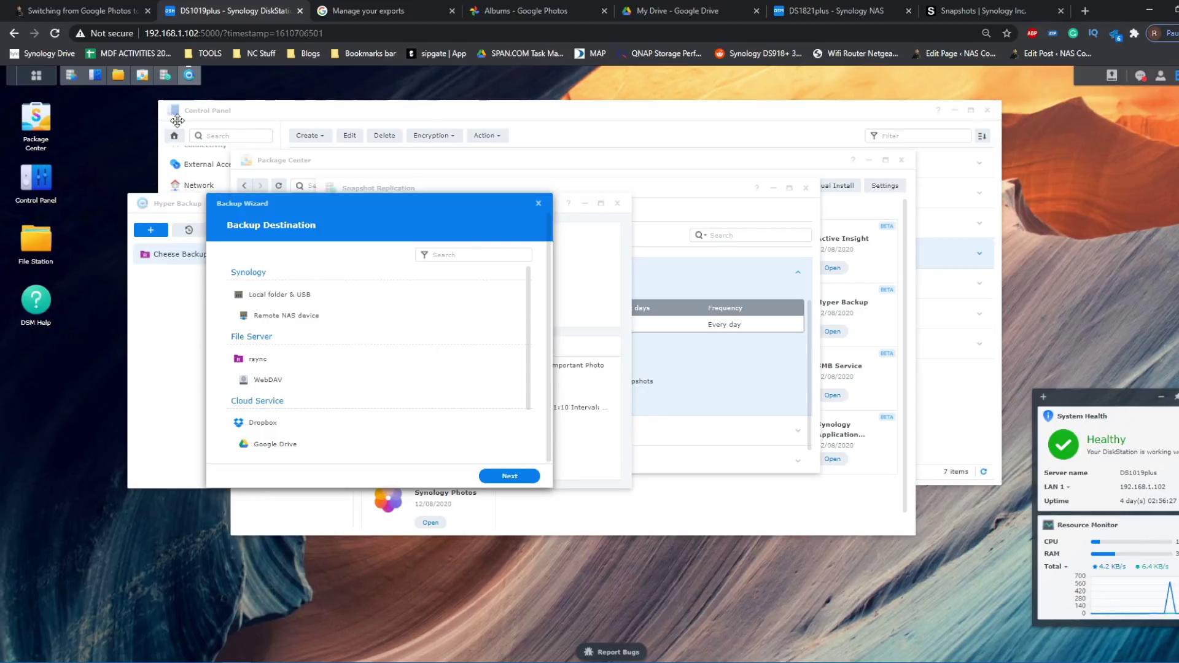
pyautogui.moveTo(97, 86)
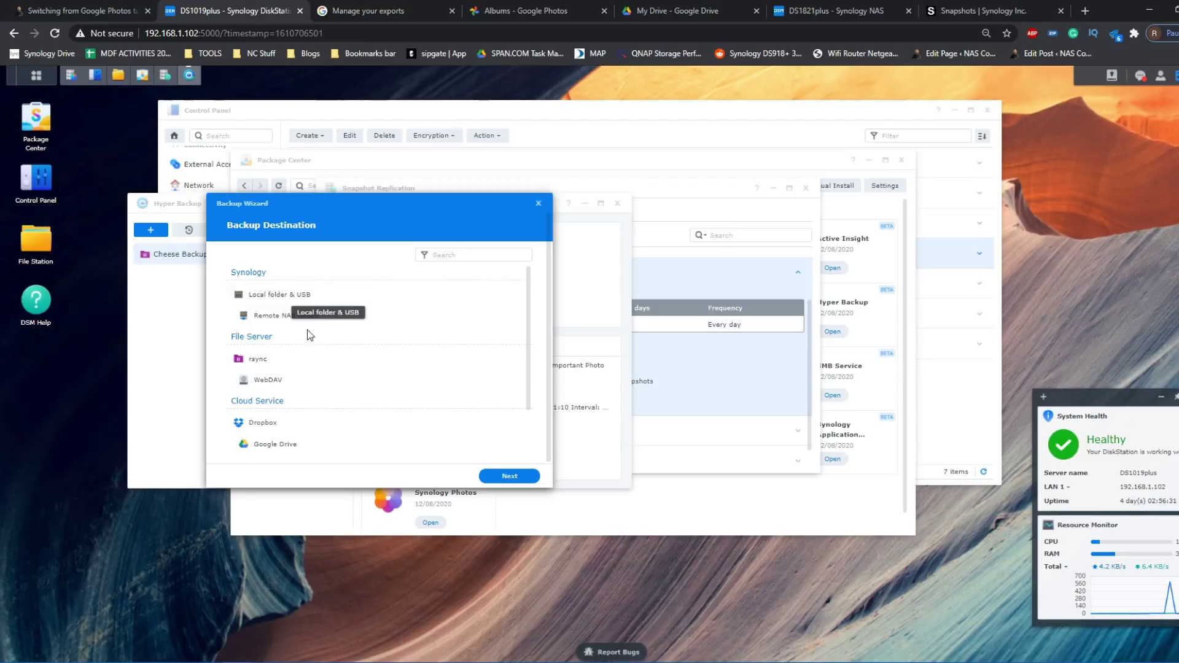
pyautogui.scroll(-2, 242, 381)
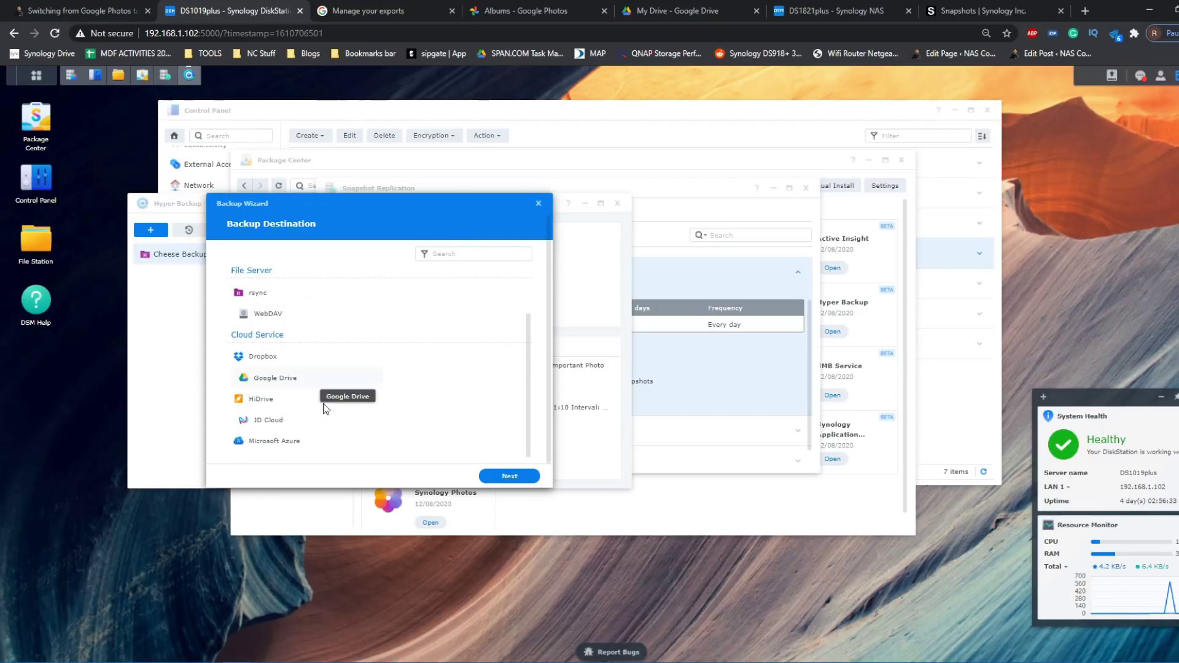
pyautogui.click(266, 386)
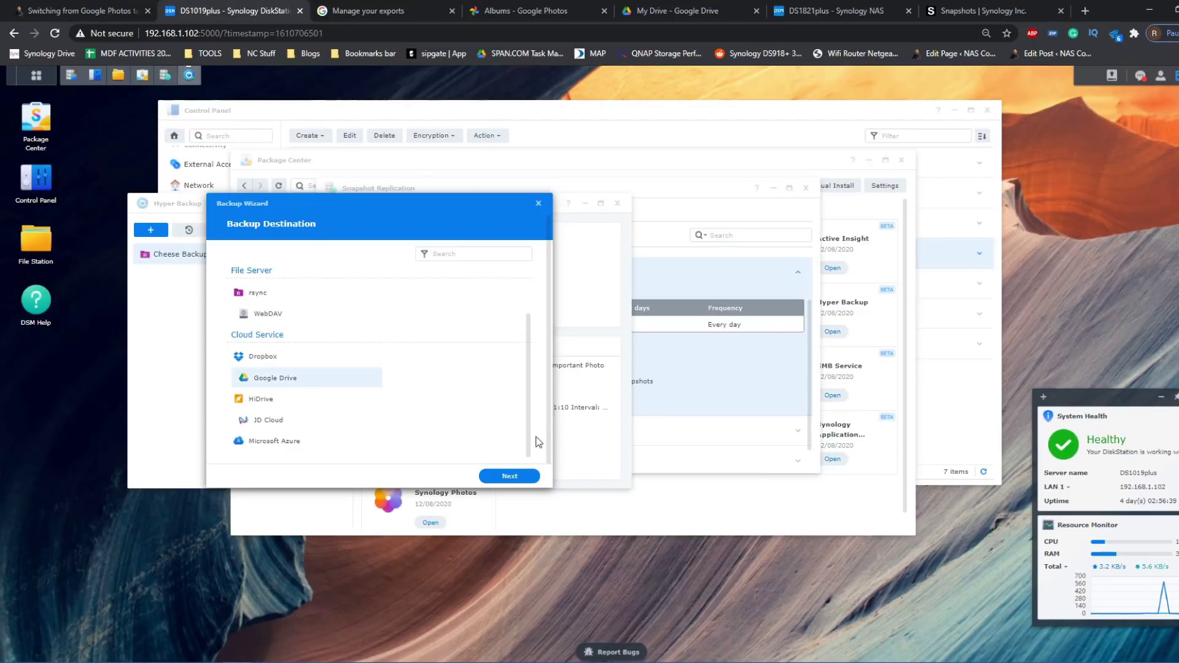
pyautogui.click(505, 474)
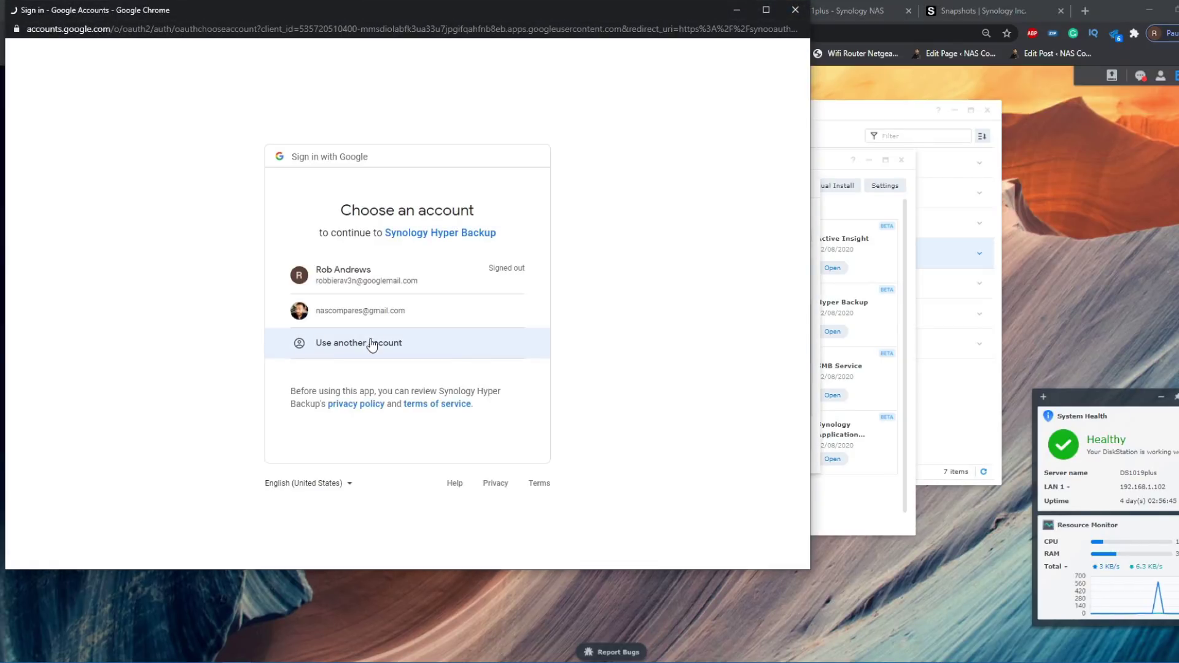
# - Sign in with the Google account and grant Hyper Backup access to Google Drive
pyautogui.click(406, 309)
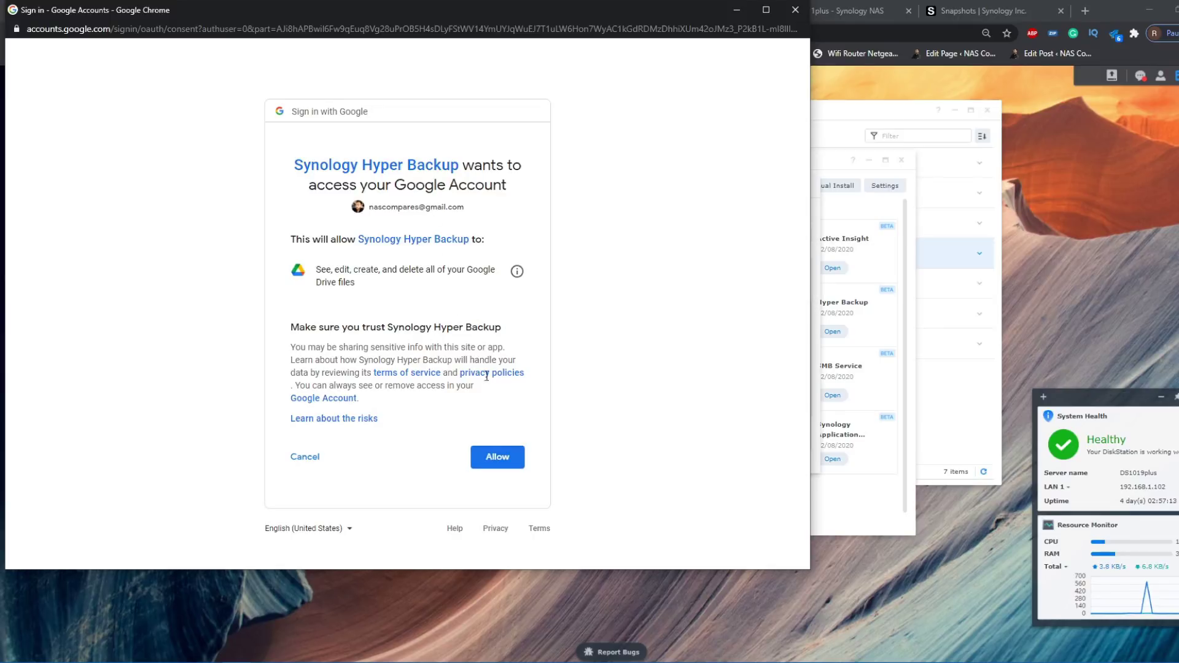
pyautogui.click(503, 468)
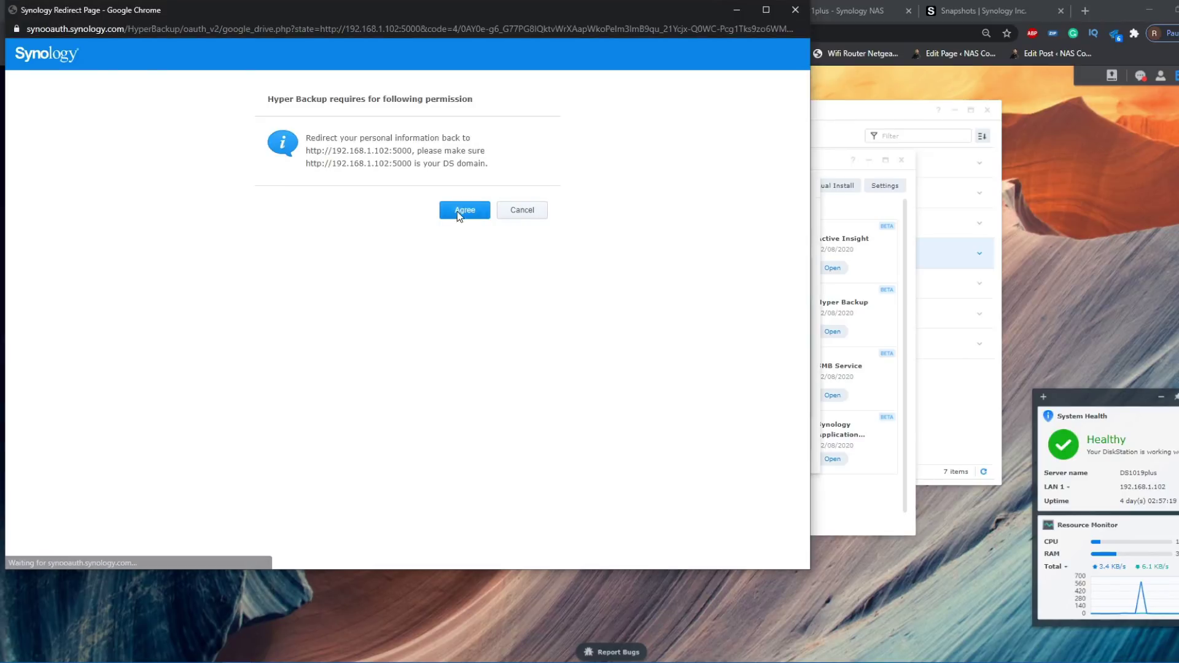
pyautogui.click(460, 209)
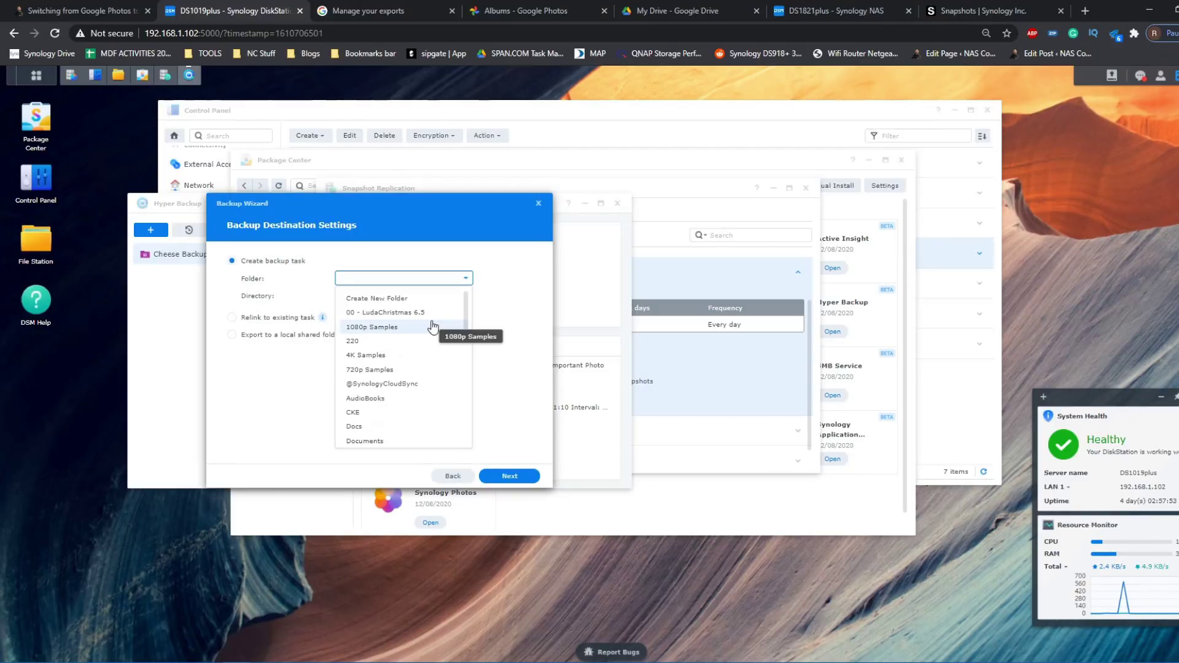
# - Set the Google Drive Photo folder as the backup target
pyautogui.scroll(-3, 432, 327)
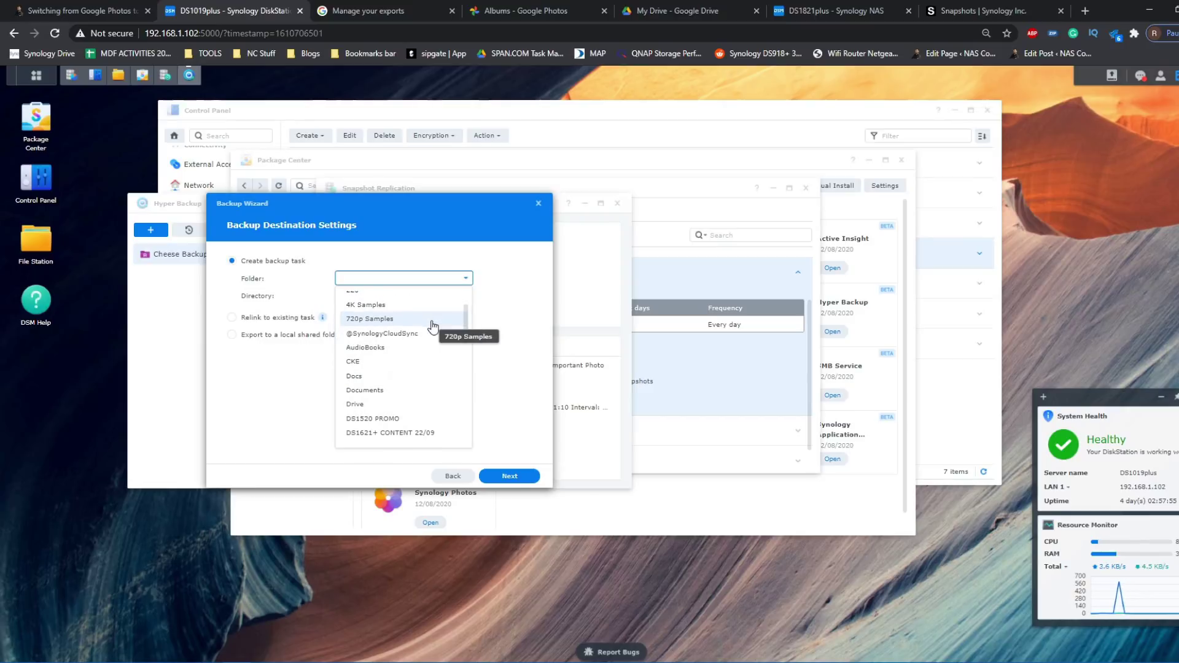
pyautogui.scroll(-5, 433, 327)
pyautogui.scroll(-4, 393, 381)
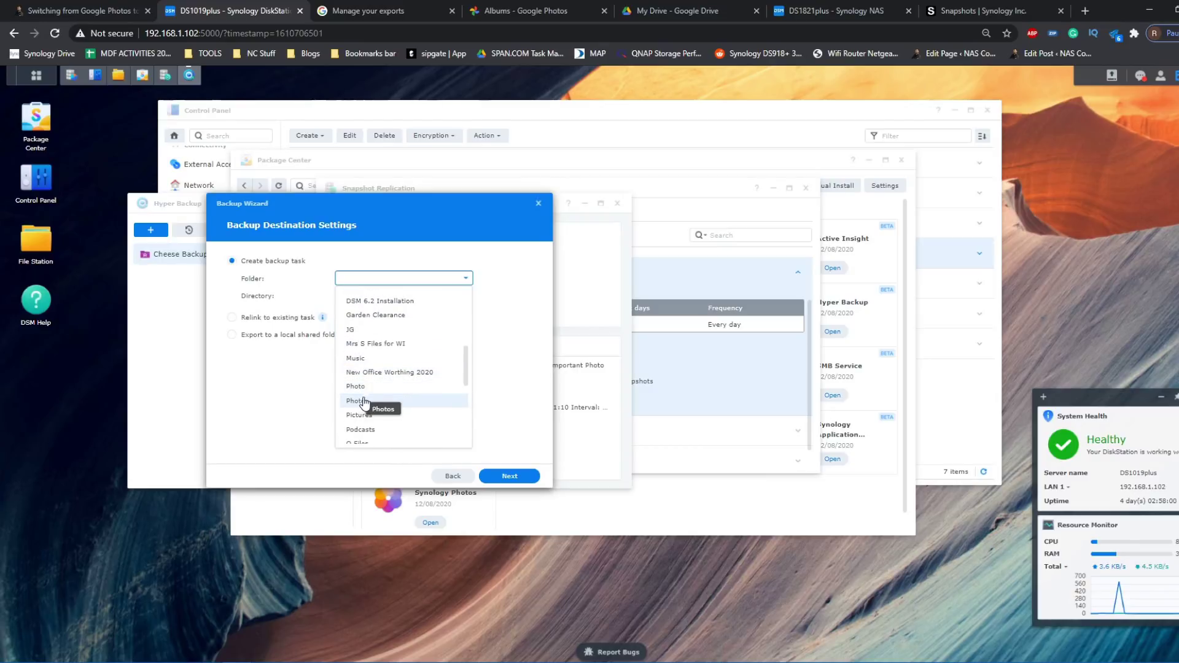
pyautogui.click(369, 387)
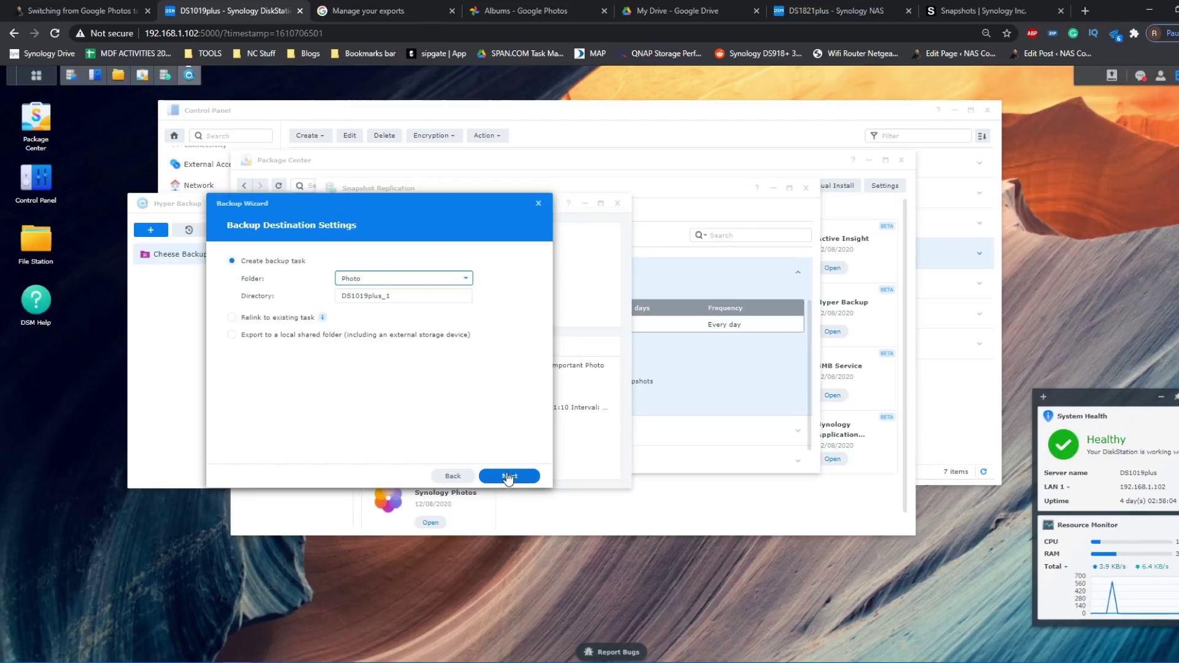
pyautogui.click(509, 477)
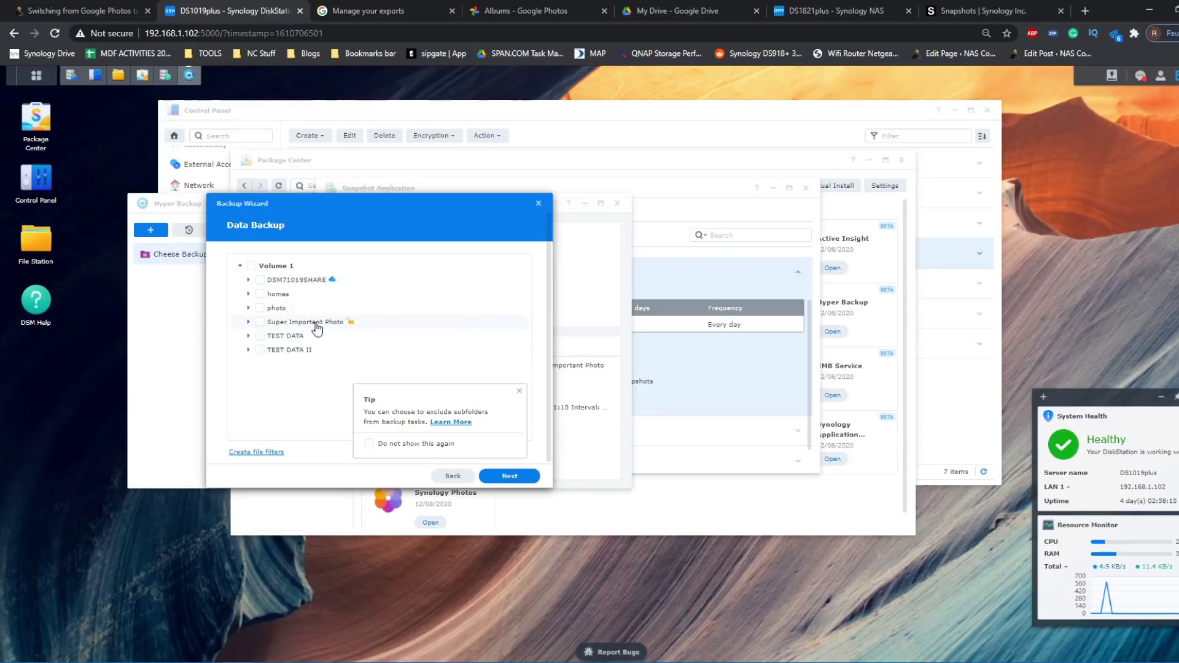
# - Back up Super Important Photo as task Google Drive 1, unencrypted, without rotation
pyautogui.click(260, 323)
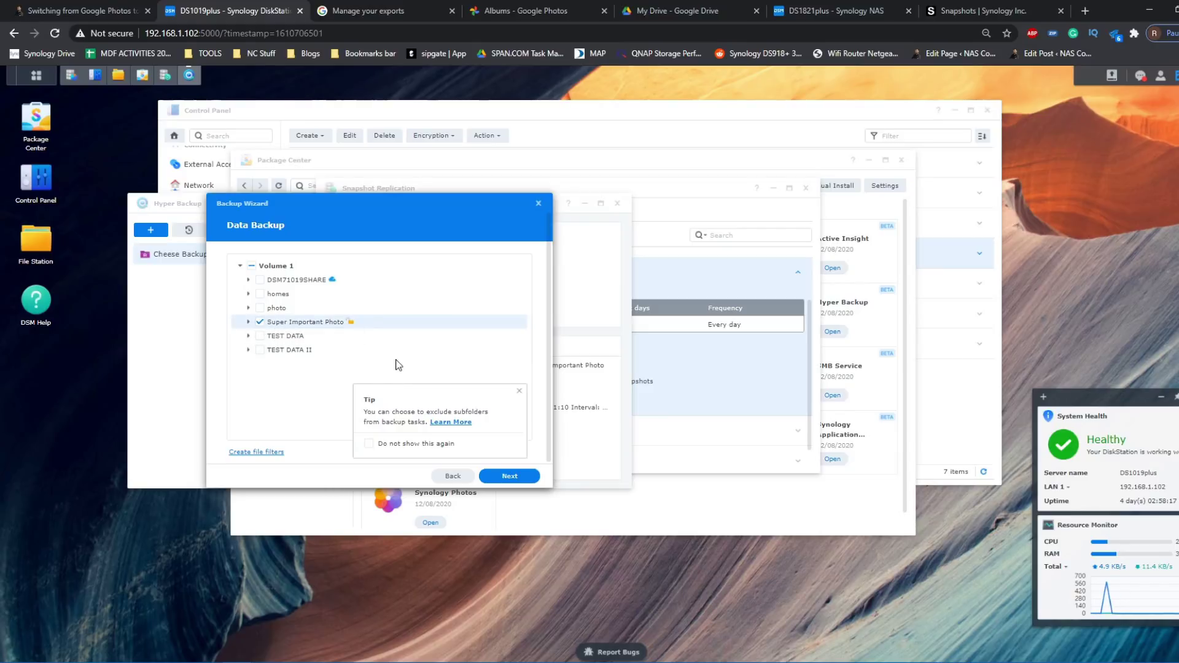
pyautogui.click(491, 475)
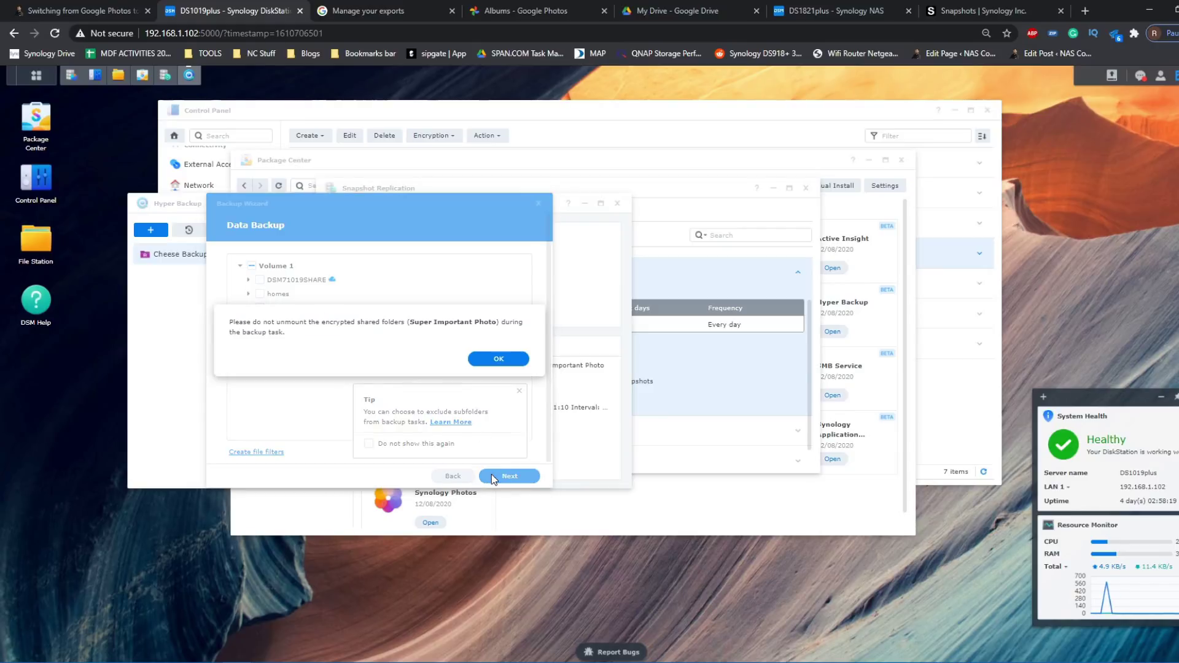
pyautogui.click(496, 359)
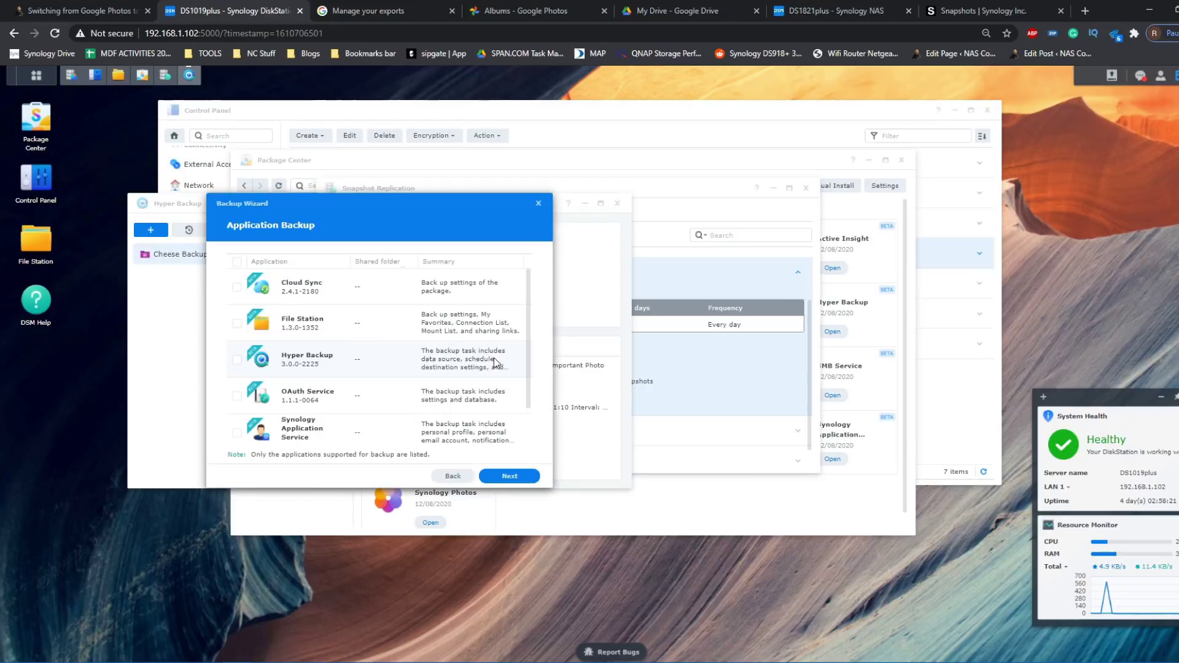
pyautogui.click(490, 479)
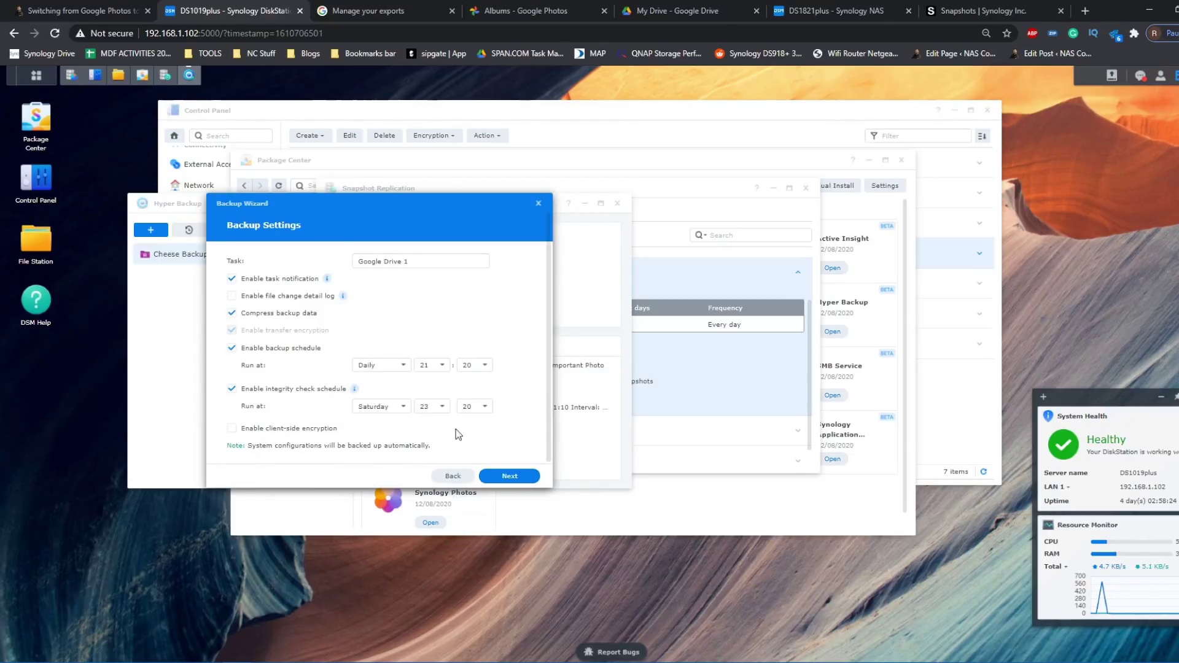
pyautogui.click(501, 482)
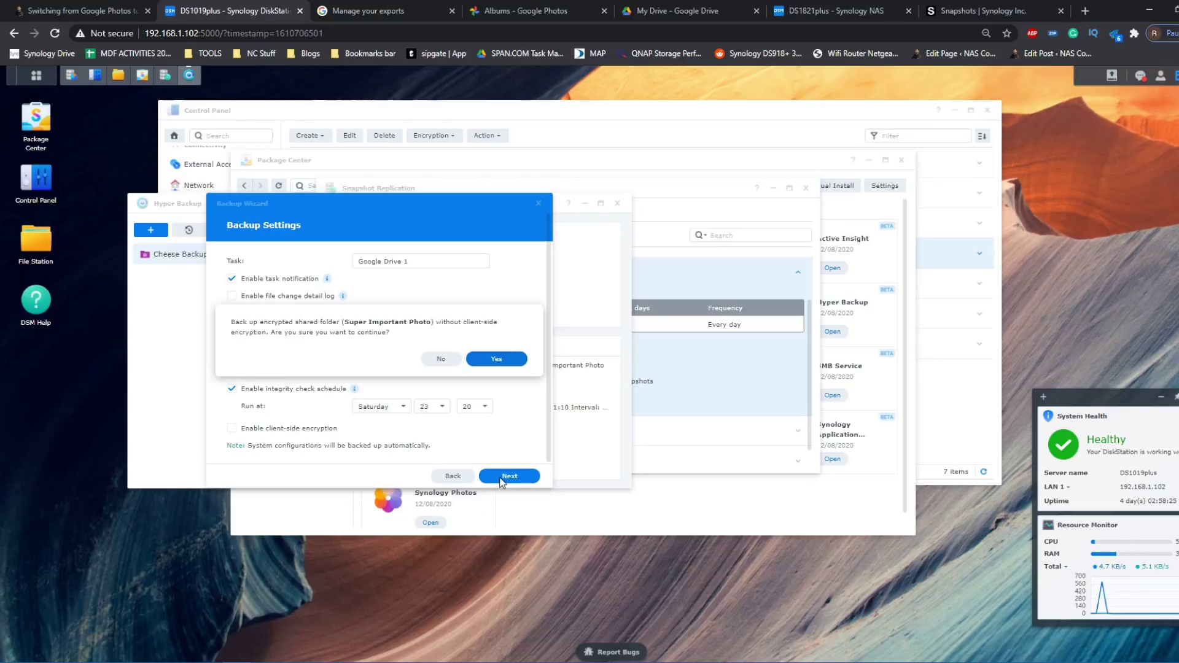
pyautogui.click(482, 361)
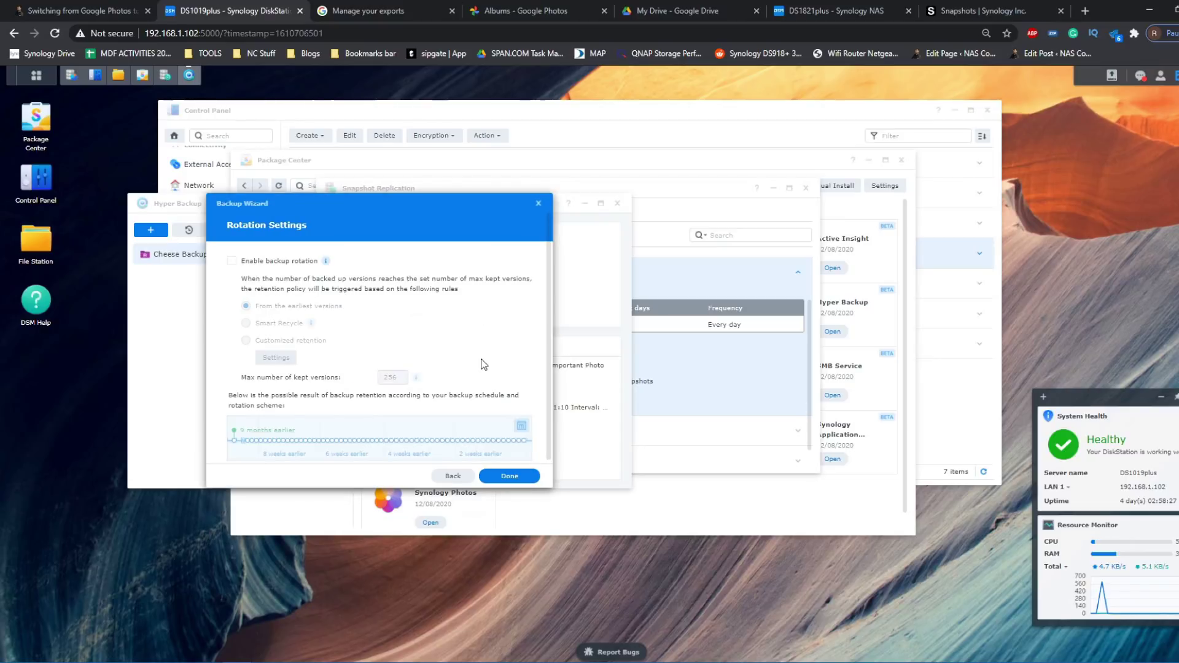
pyautogui.click(507, 478)
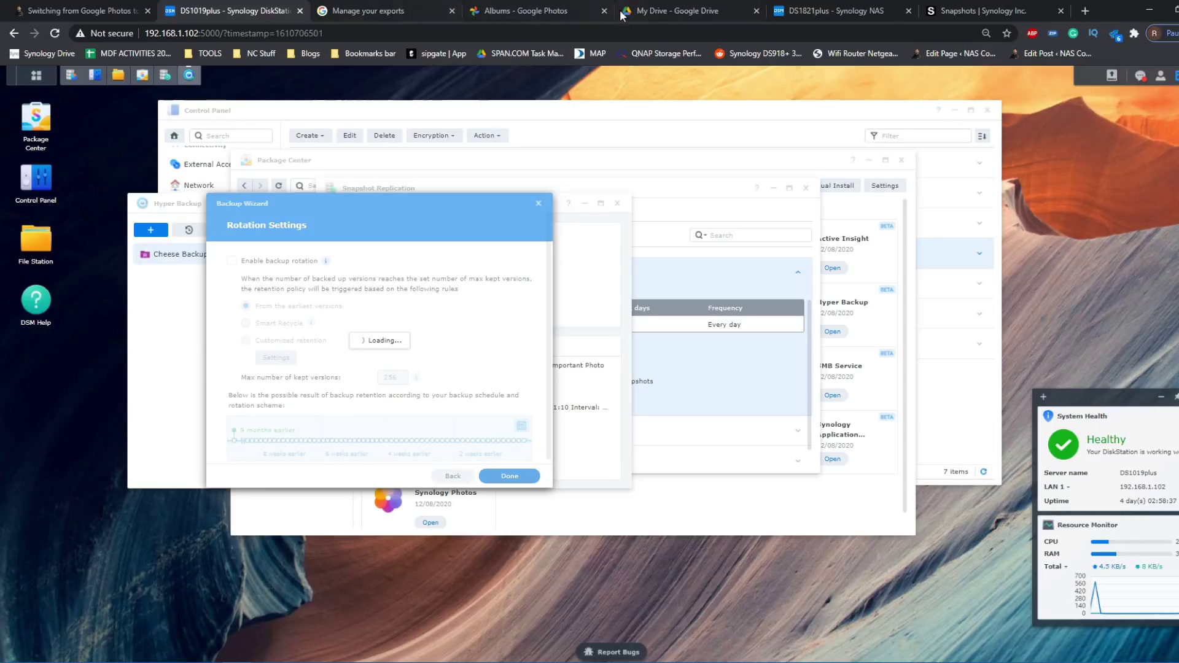
# - Verify DS1019plus_1.hbk inside Google Drive's Photo folder, then return to DS1019plus
pyautogui.click(648, 10)
pyautogui.scroll(-1, 348, 352)
pyautogui.scroll(-1, 348, 352)
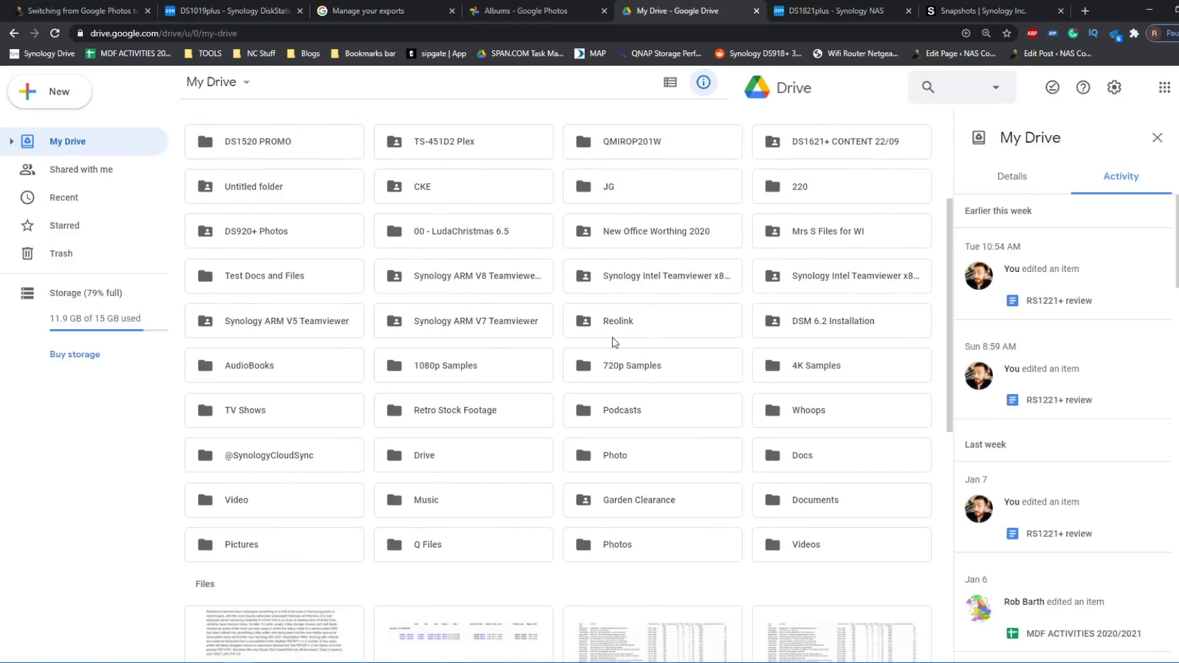
pyautogui.doubleClick(633, 458)
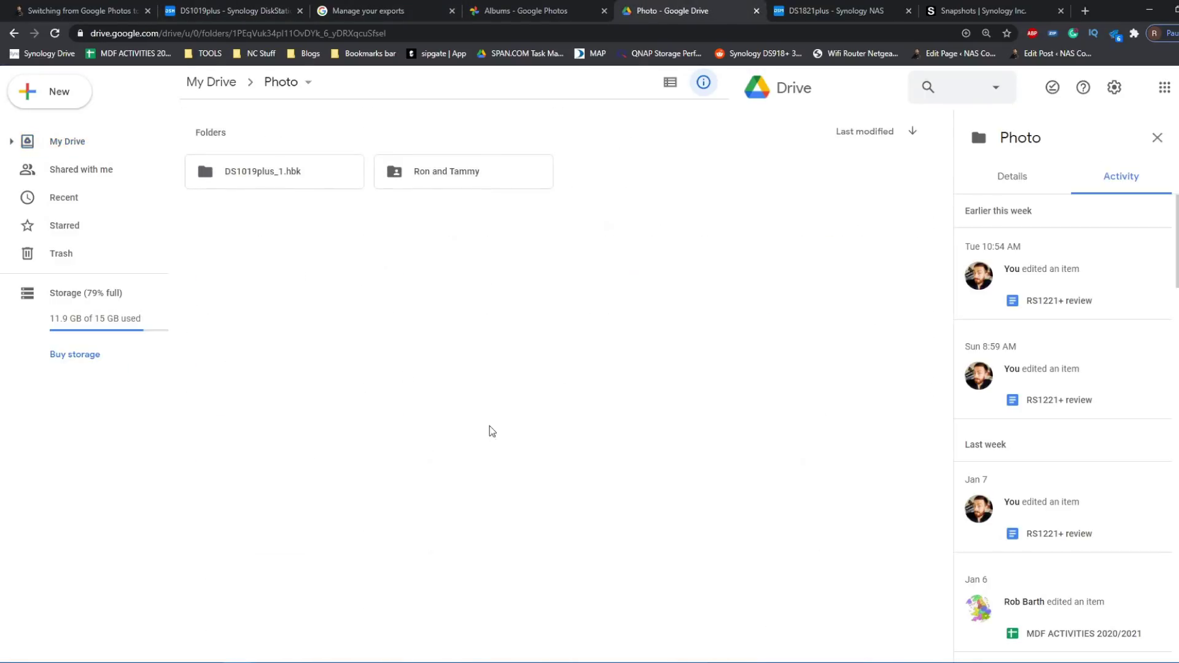
pyautogui.click(285, 172)
pyautogui.doubleClick(285, 172)
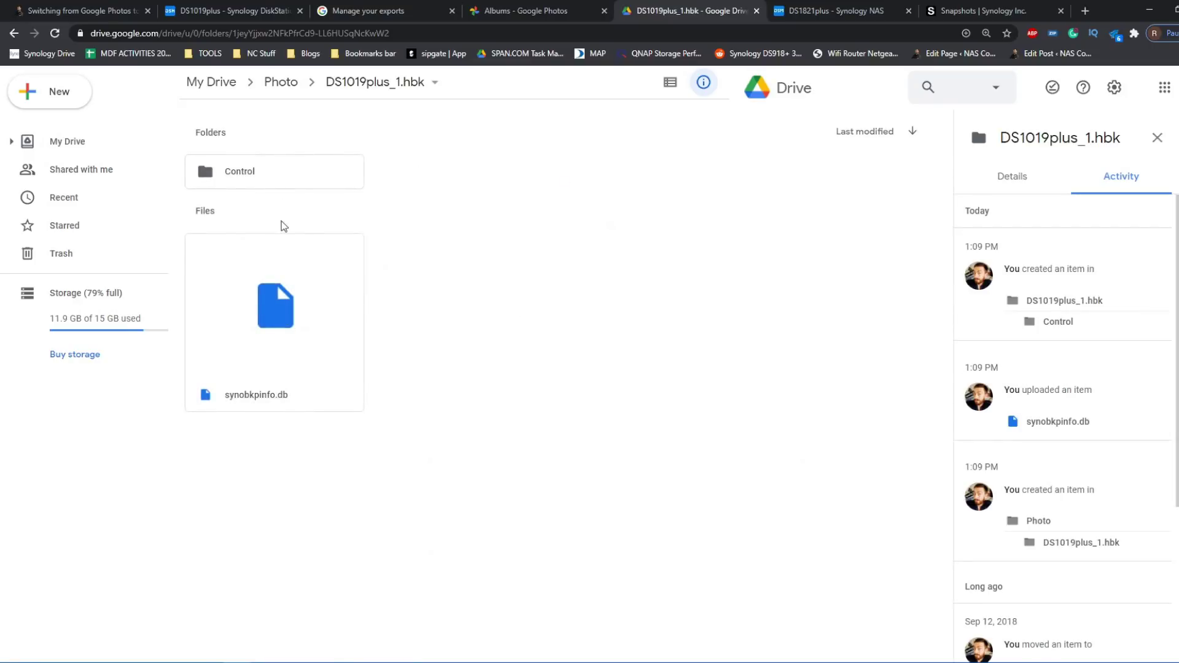
pyautogui.click(278, 83)
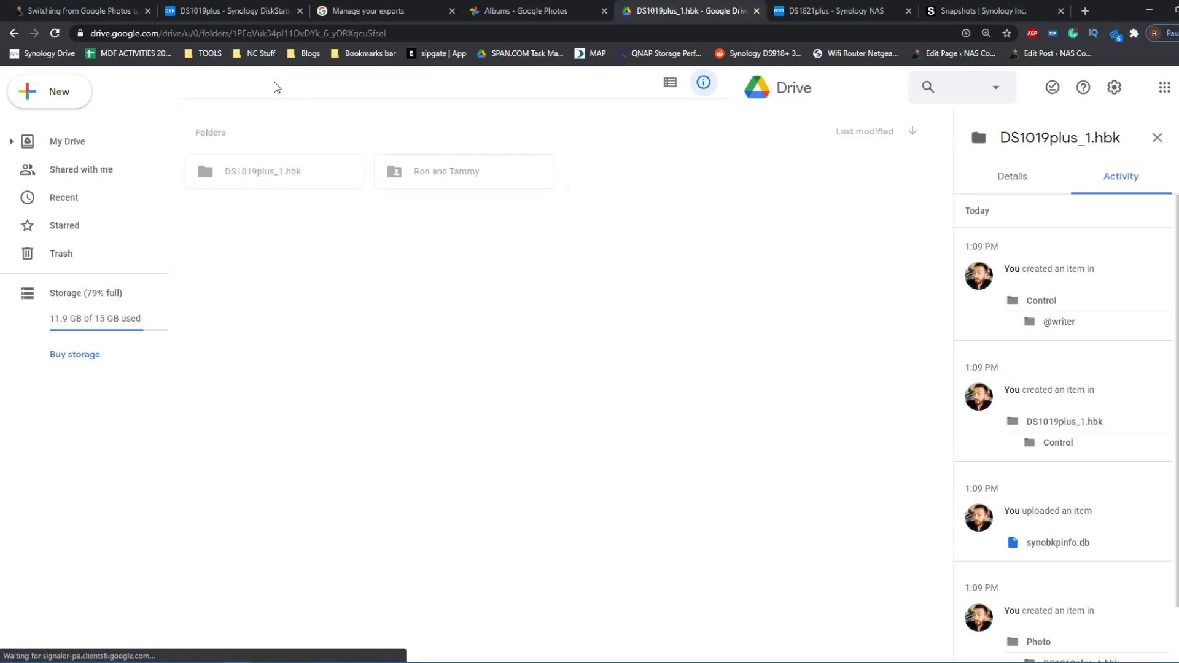
pyautogui.click(227, 11)
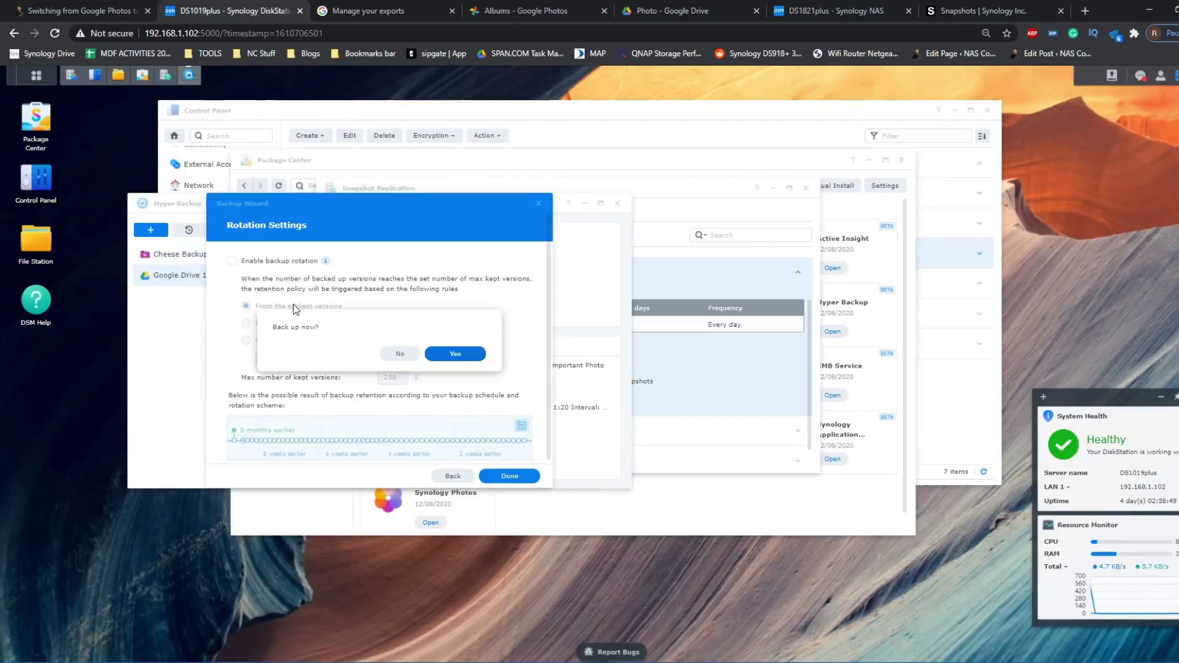
# - Run Google Drive 1 now, glance at the DS1821plus photo folder, and return to DS1019plus
pyautogui.click(435, 354)
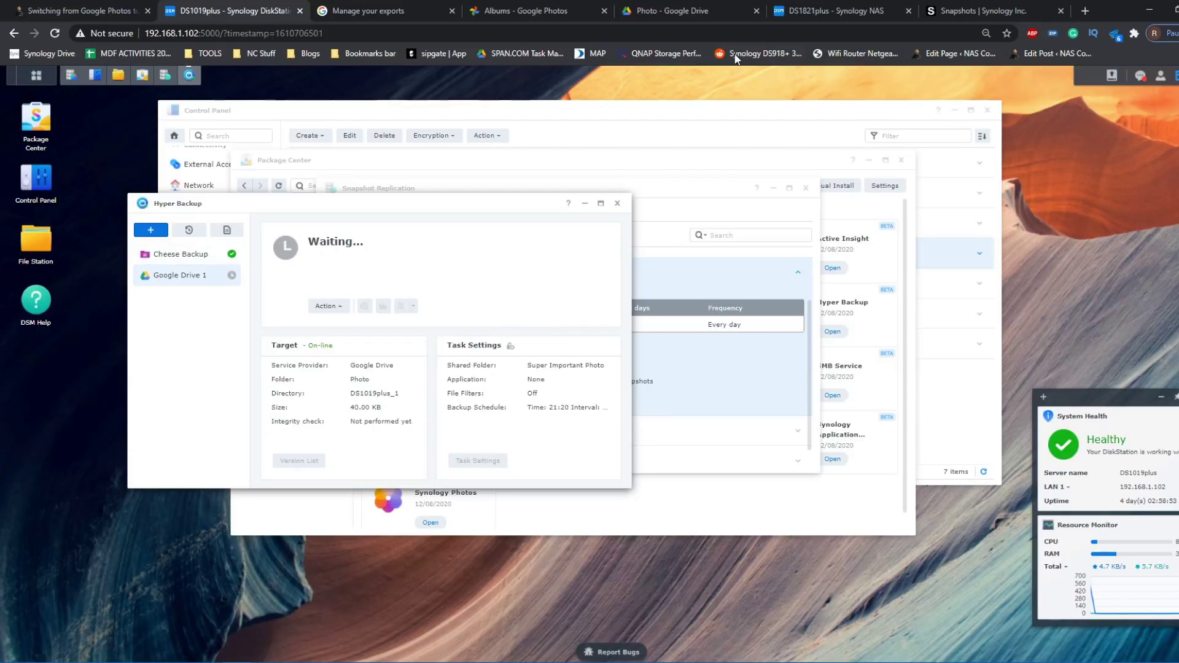
pyautogui.click(835, 10)
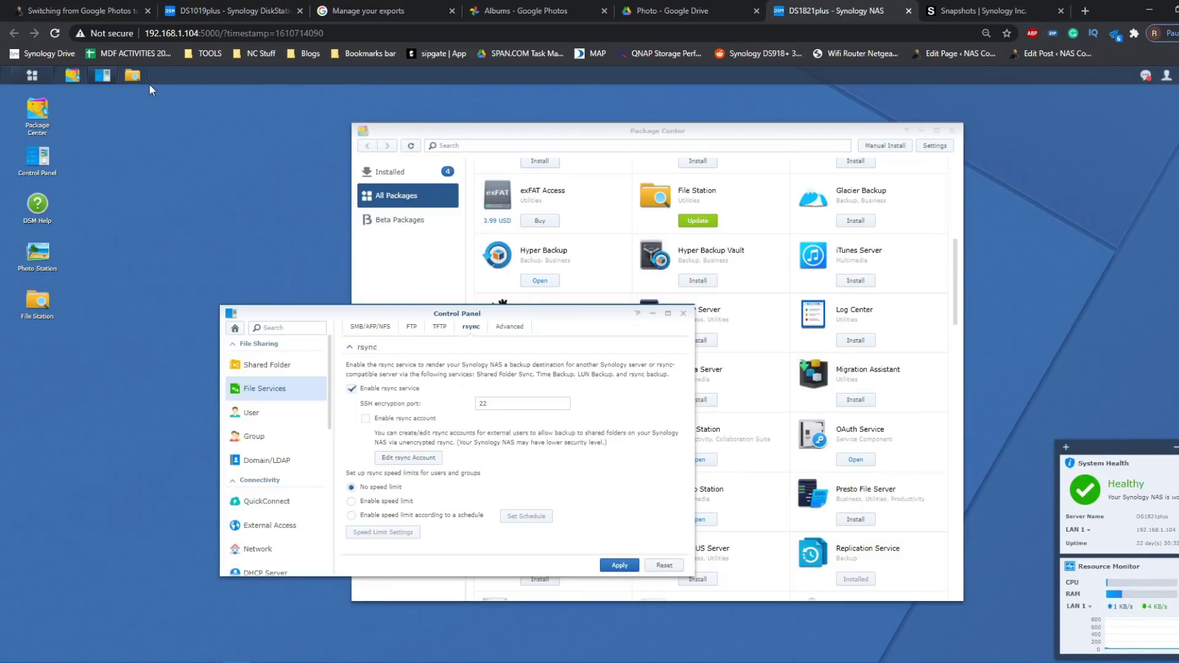
pyautogui.click(132, 75)
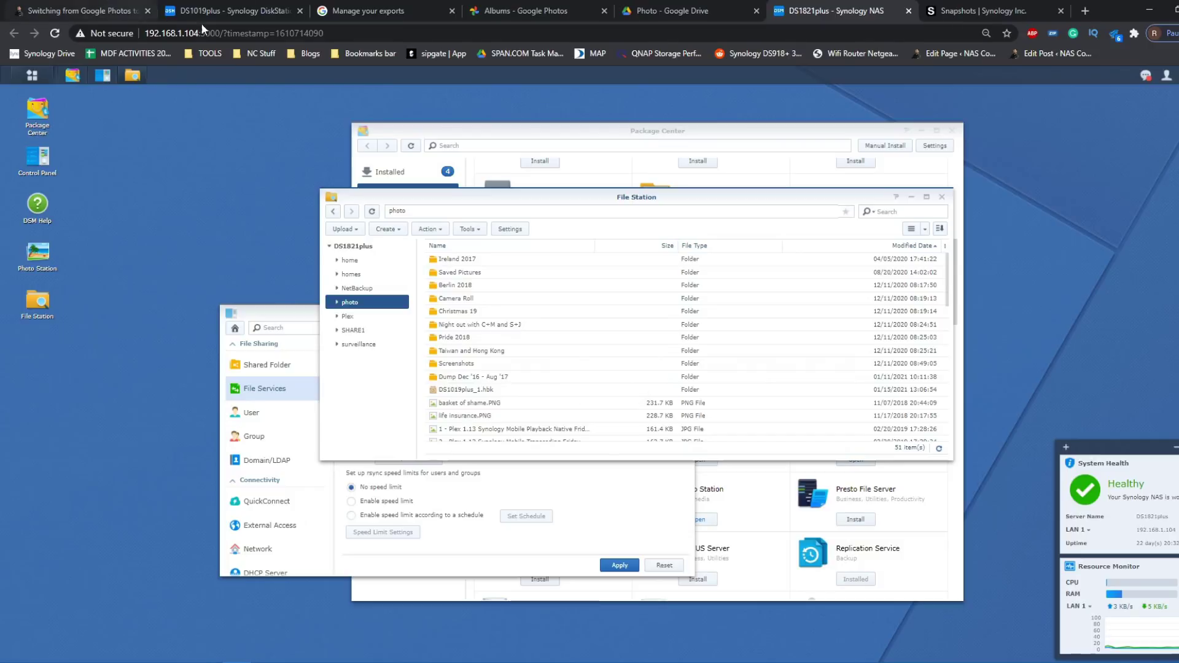
pyautogui.click(234, 10)
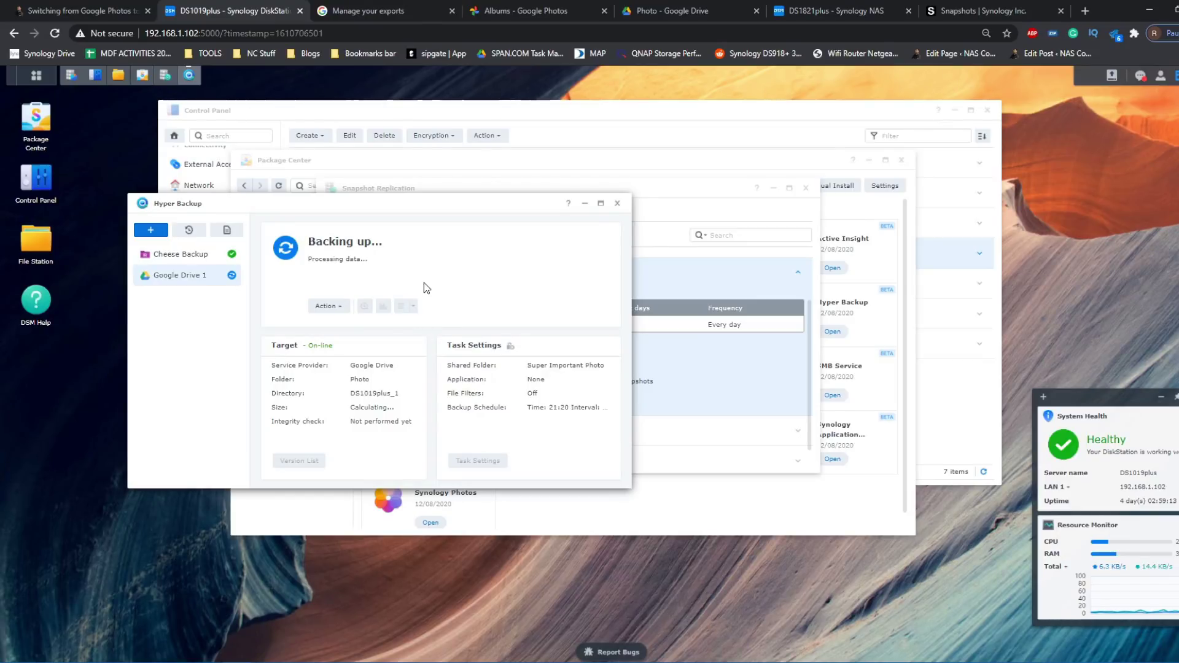
pyautogui.click(37, 75)
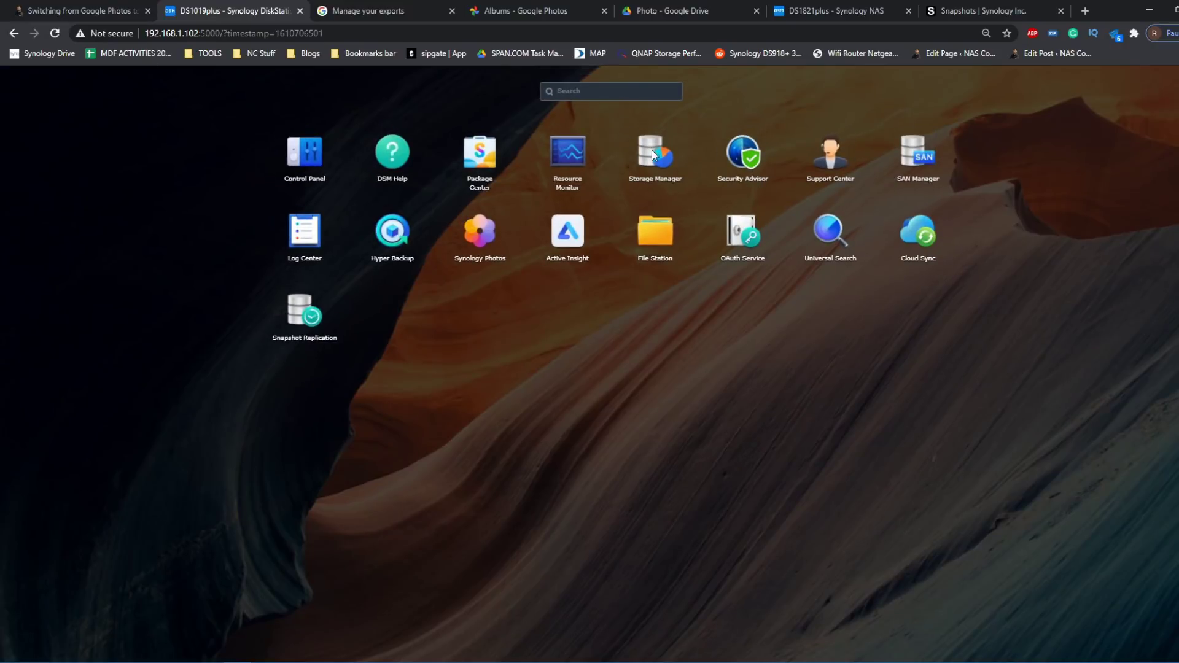
# - Check Storage Manager, then start a data backup task targeting Local folder & USB
pyautogui.click(644, 184)
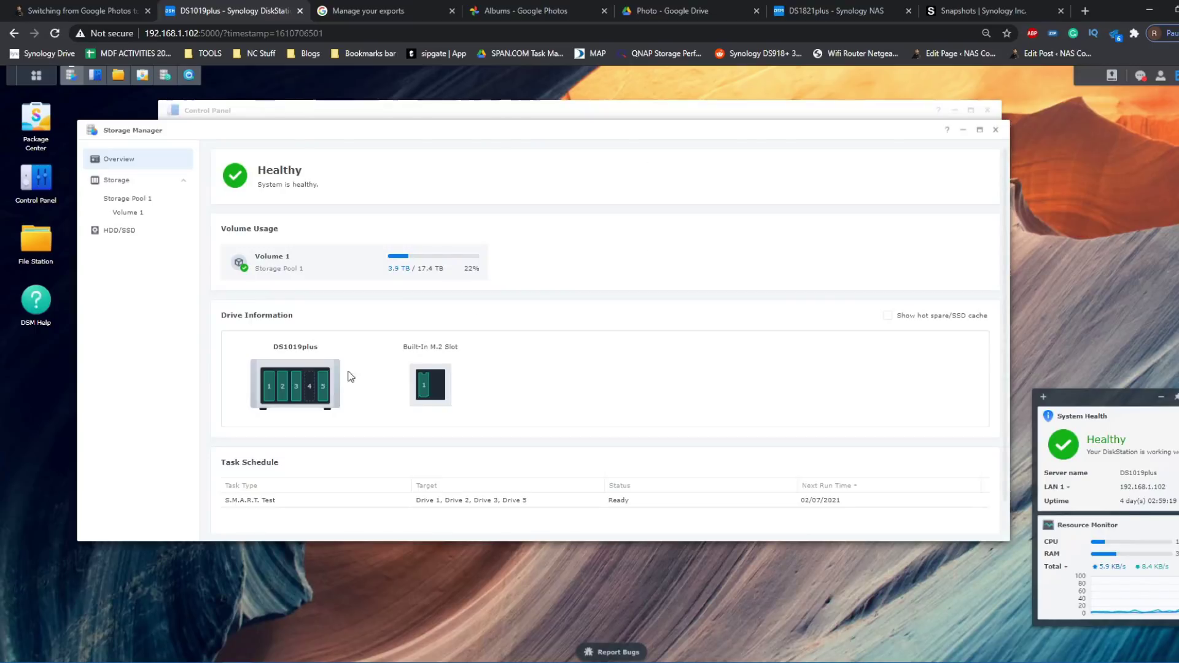
pyautogui.click(996, 130)
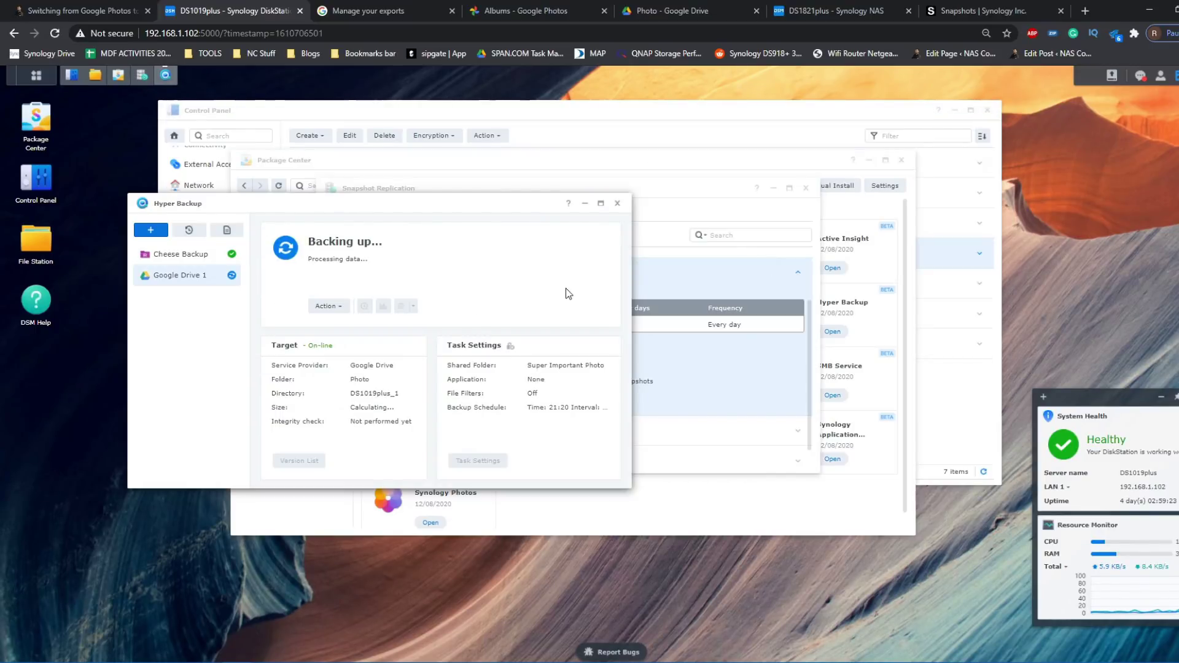
pyautogui.click(151, 232)
pyautogui.click(156, 250)
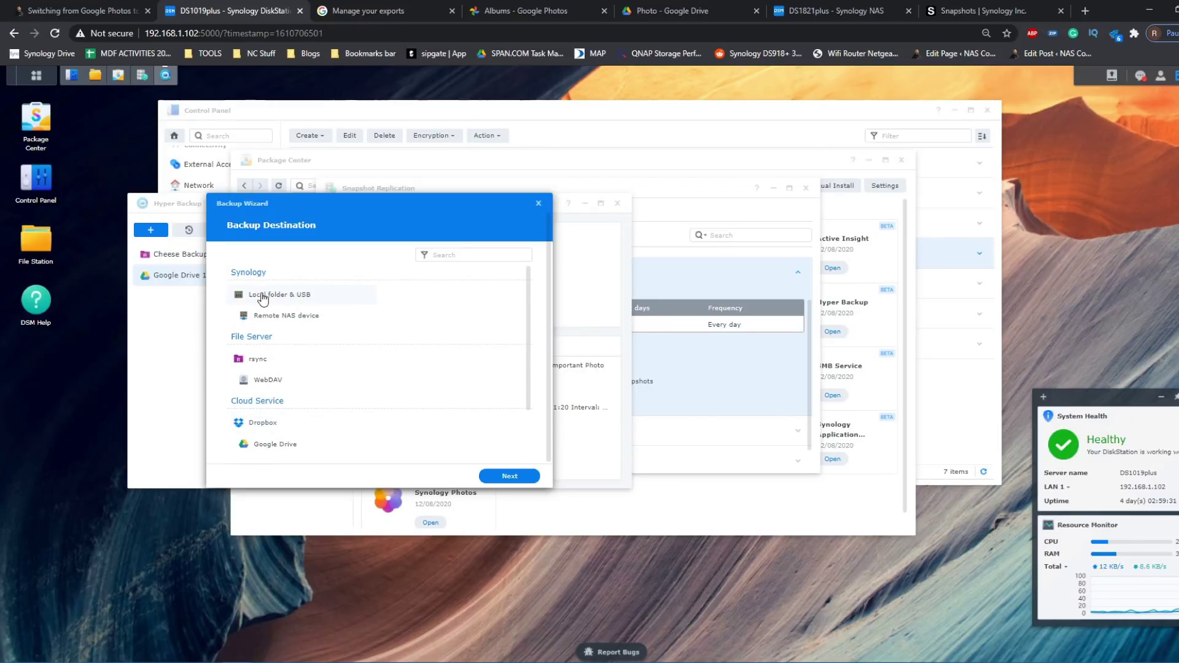
pyautogui.click(278, 299)
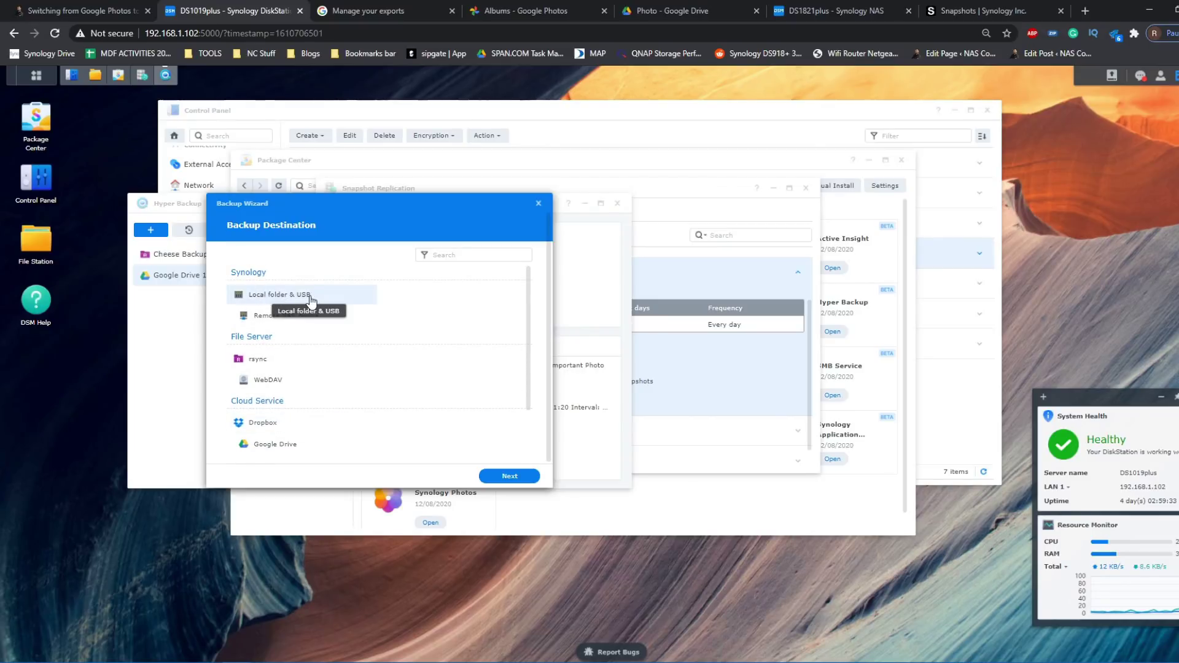
pyautogui.click(511, 476)
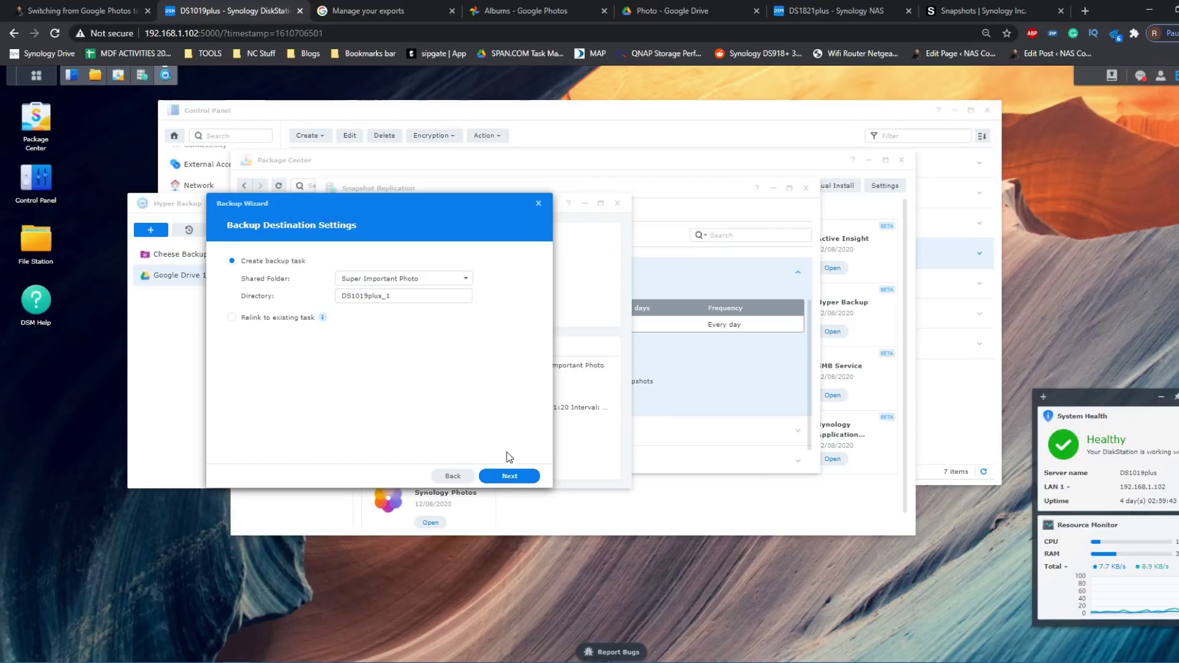
# - Set the local storage backup destination to the usbshare1 shared folder
pyautogui.click(508, 477)
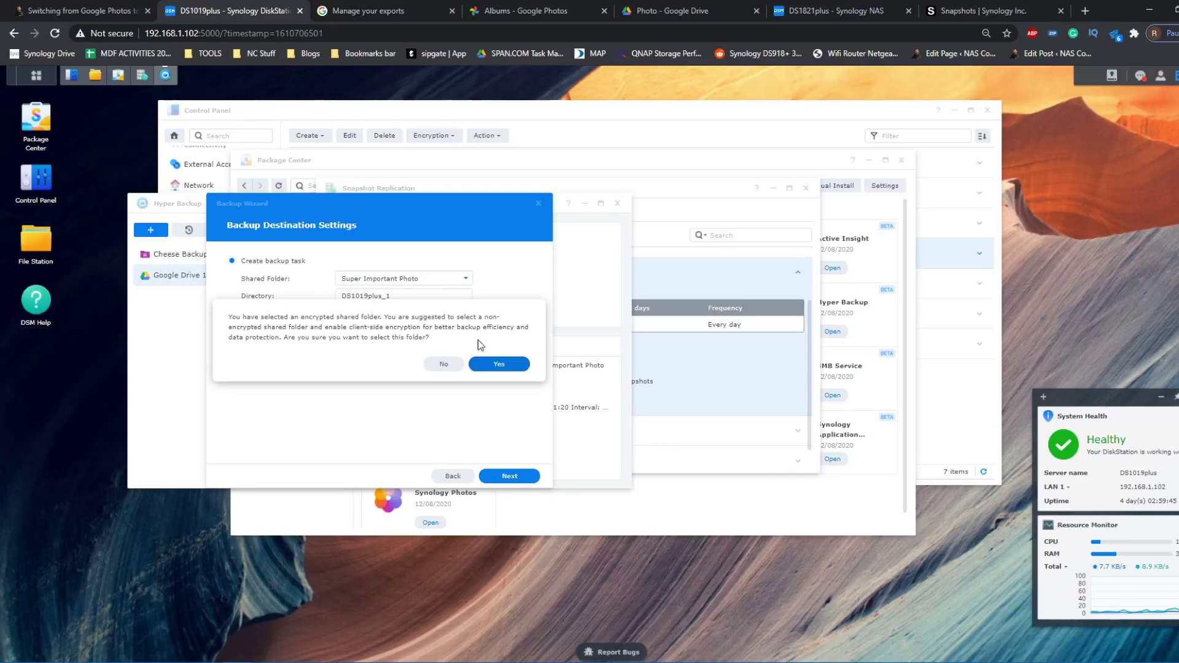
pyautogui.click(499, 364)
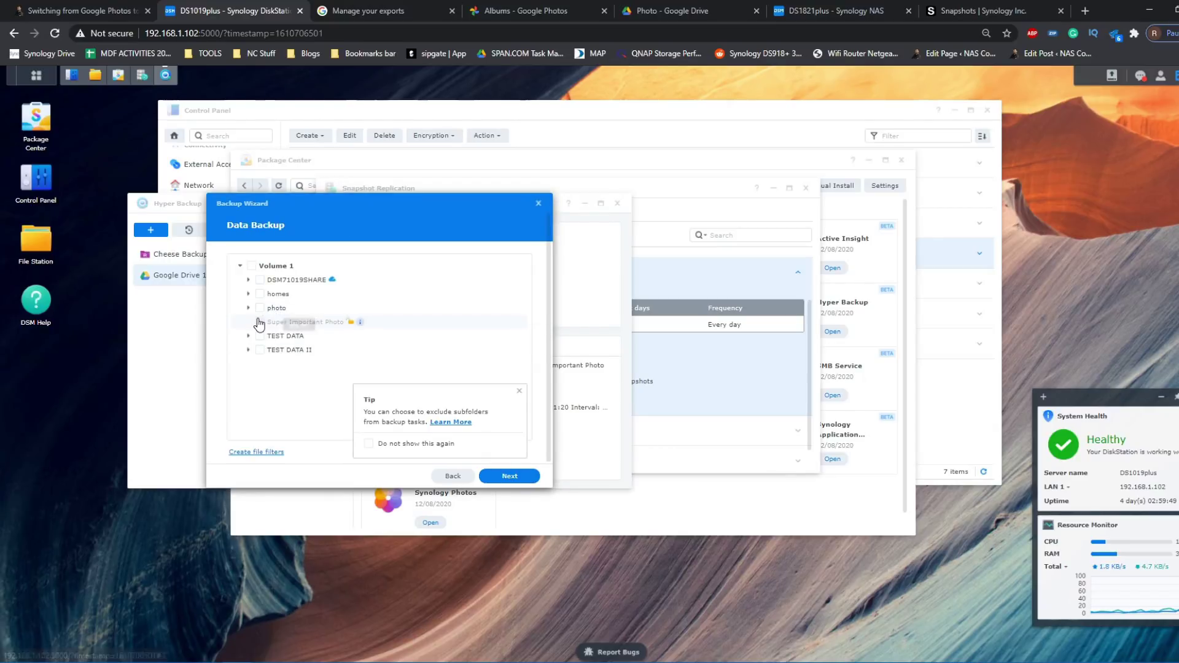
pyautogui.click(453, 477)
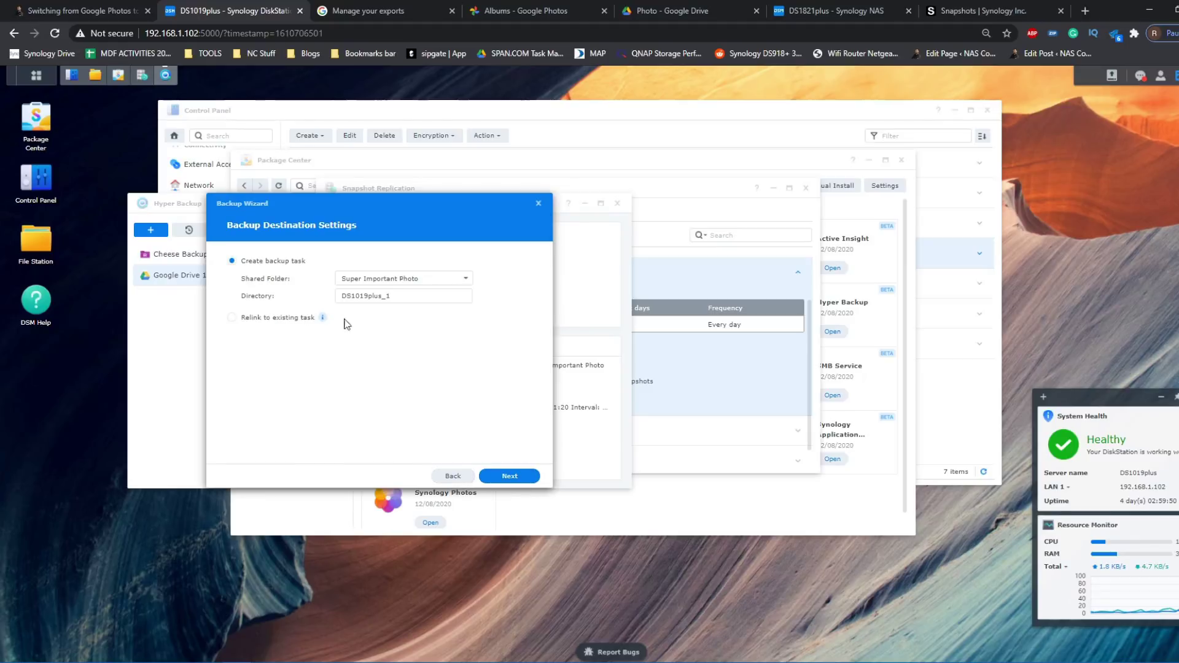
pyautogui.click(376, 281)
pyautogui.click(363, 341)
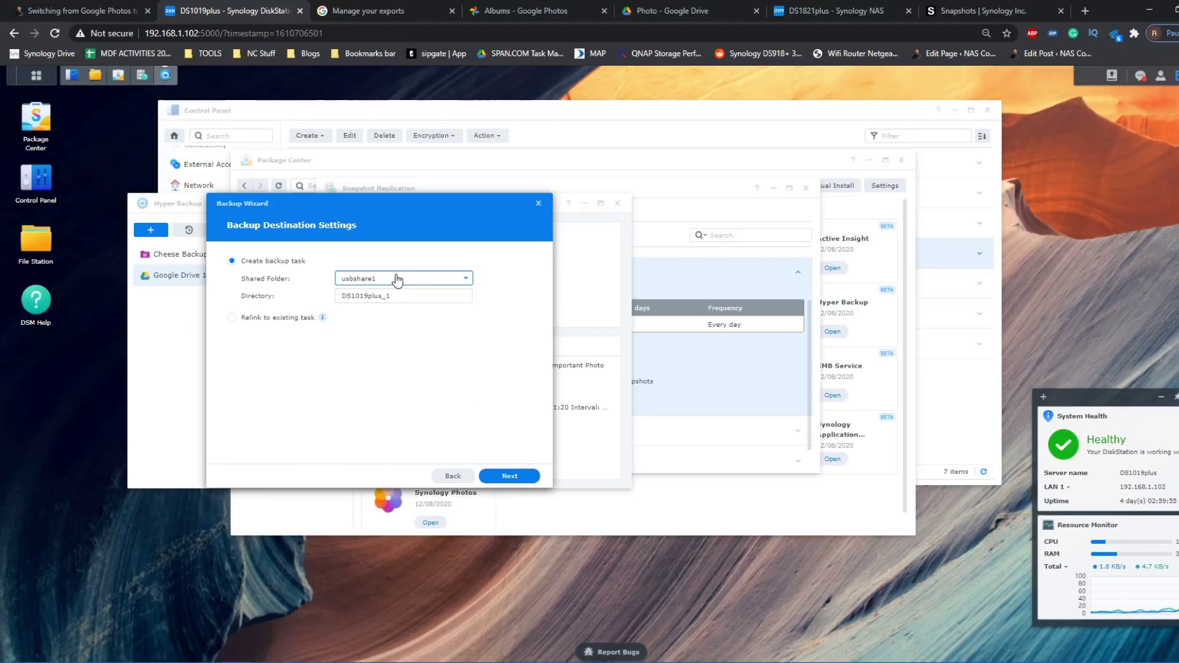
pyautogui.click(505, 478)
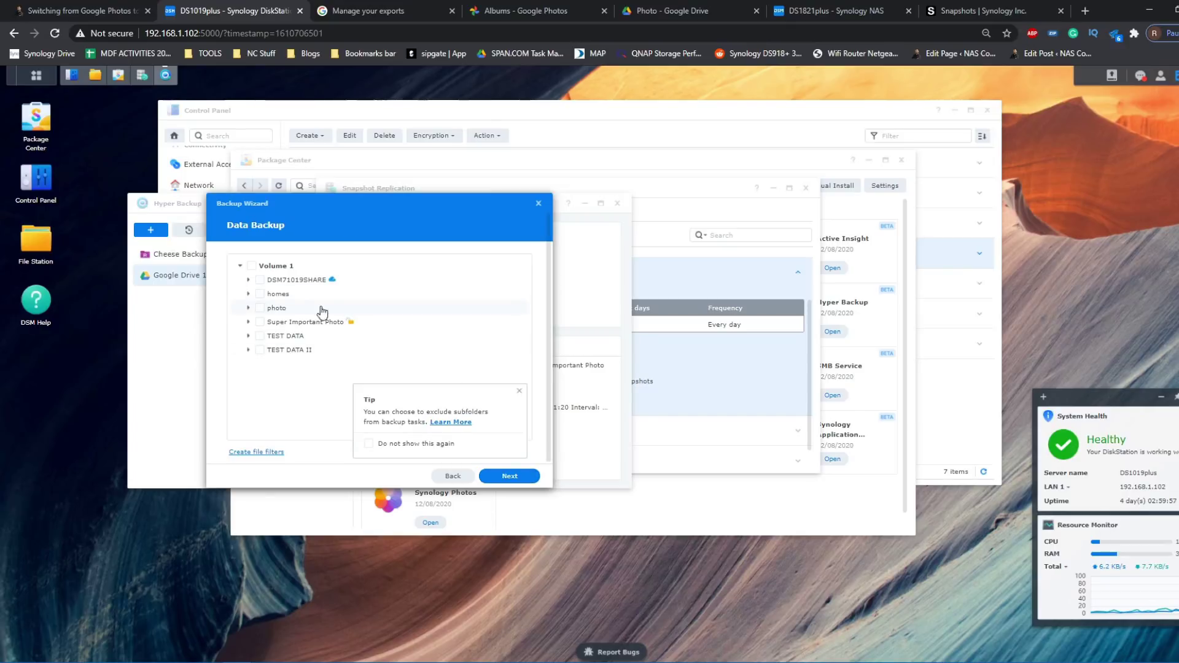
# - Back up Super Important Photo in Local Storage 1, skipping application backup and client-side encryption
pyautogui.click(260, 322)
pyautogui.click(509, 476)
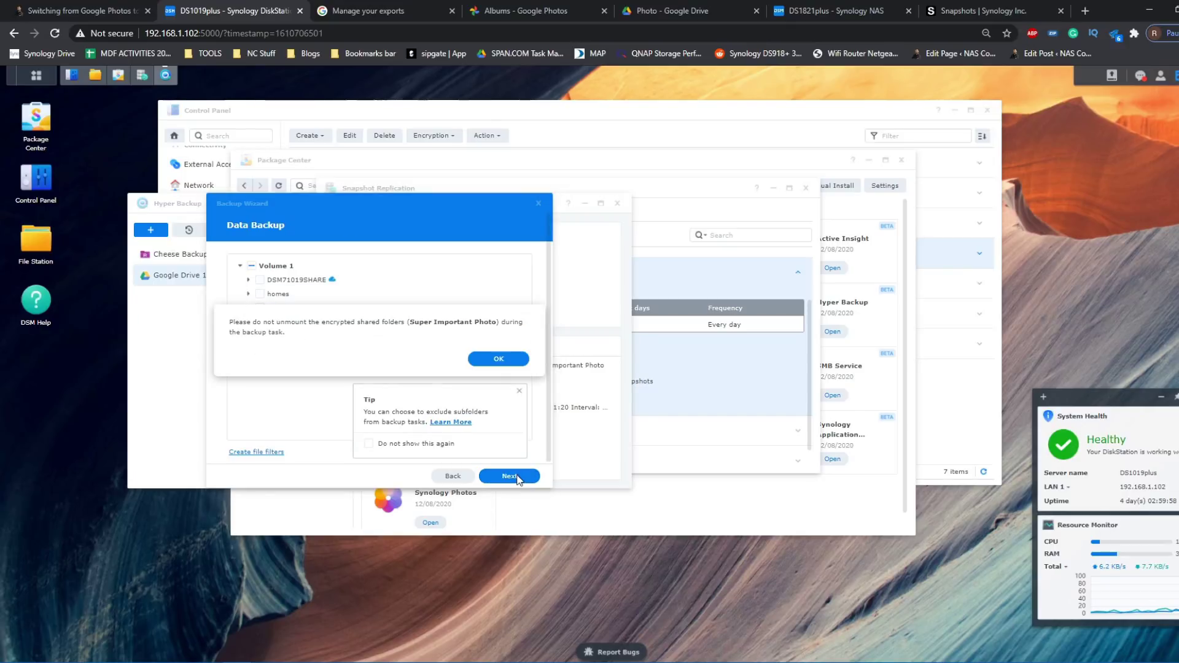
pyautogui.click(490, 360)
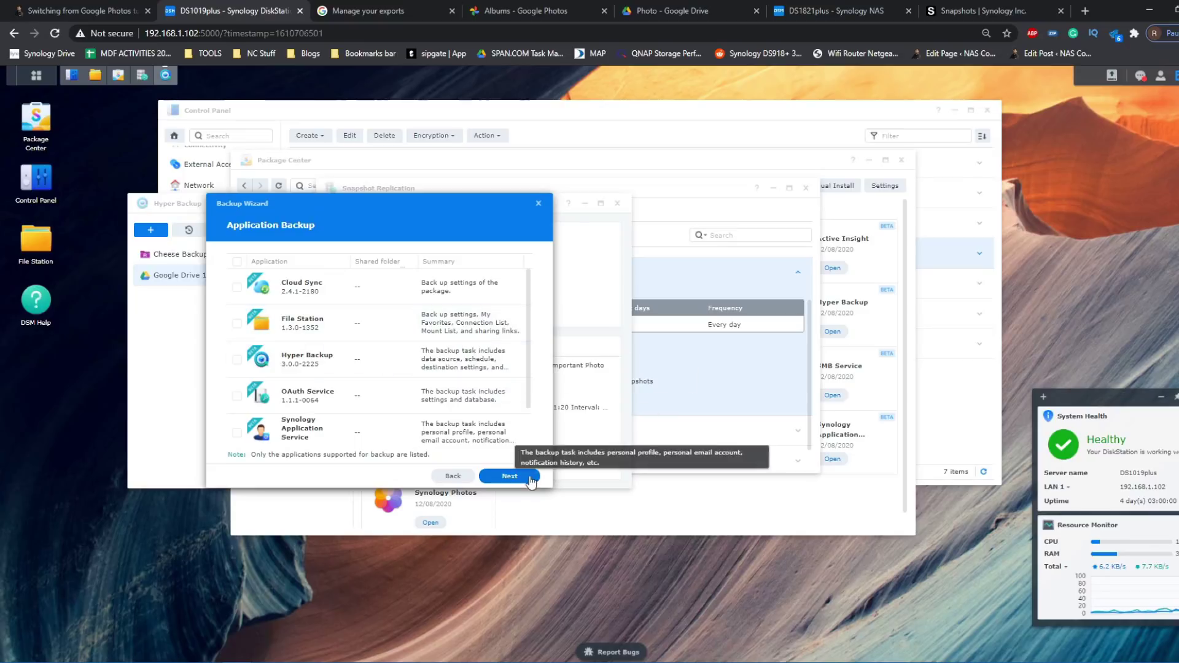
pyautogui.click(523, 492)
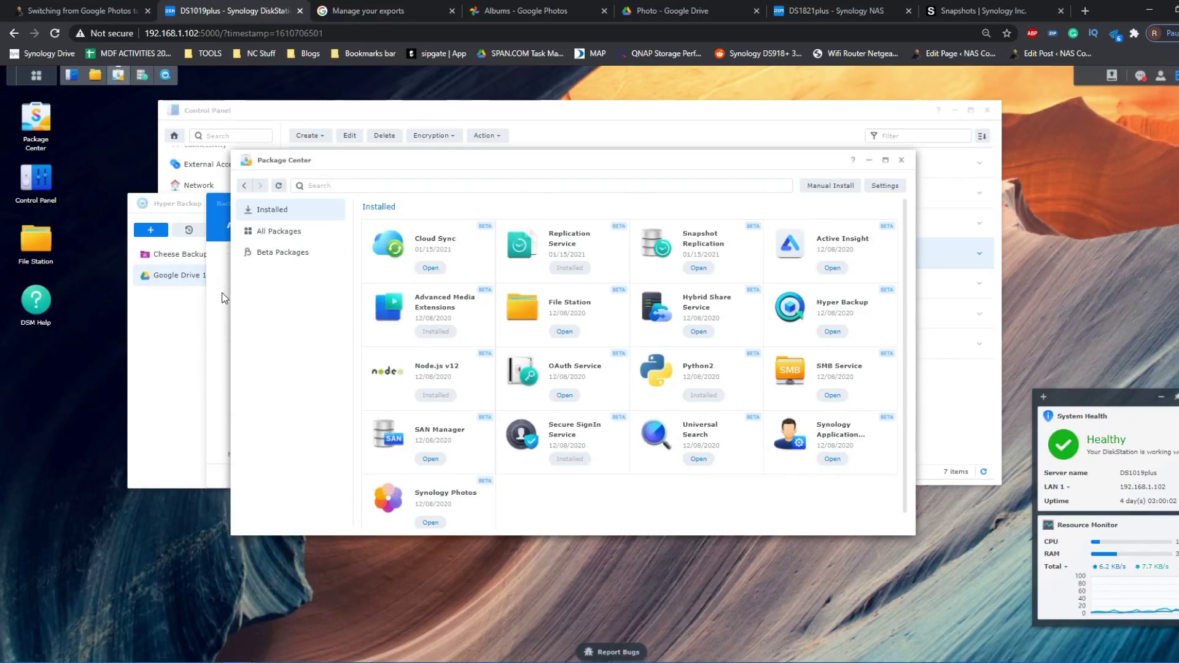
pyautogui.click(222, 292)
pyautogui.click(507, 477)
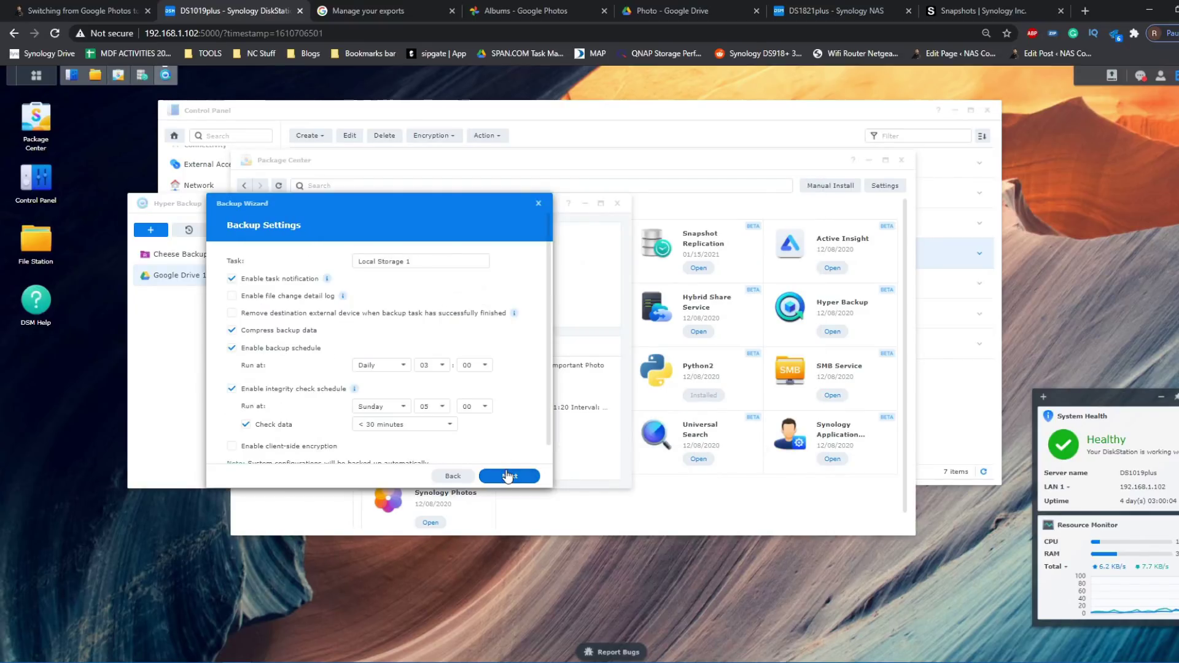
pyautogui.click(507, 477)
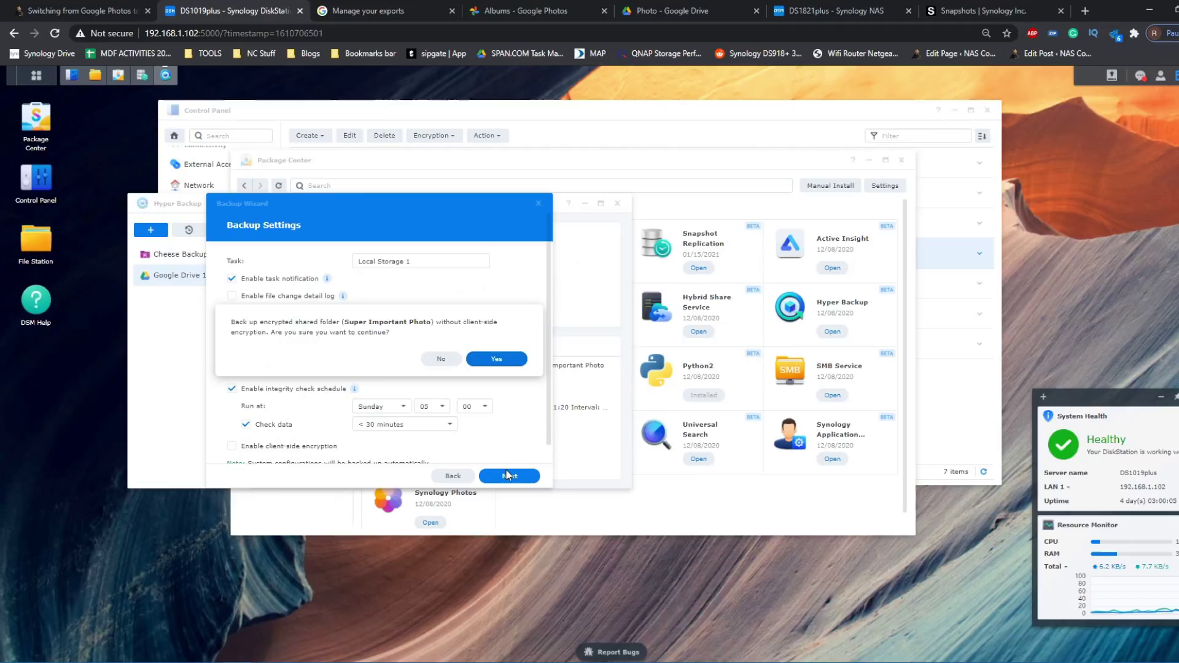
pyautogui.click(509, 357)
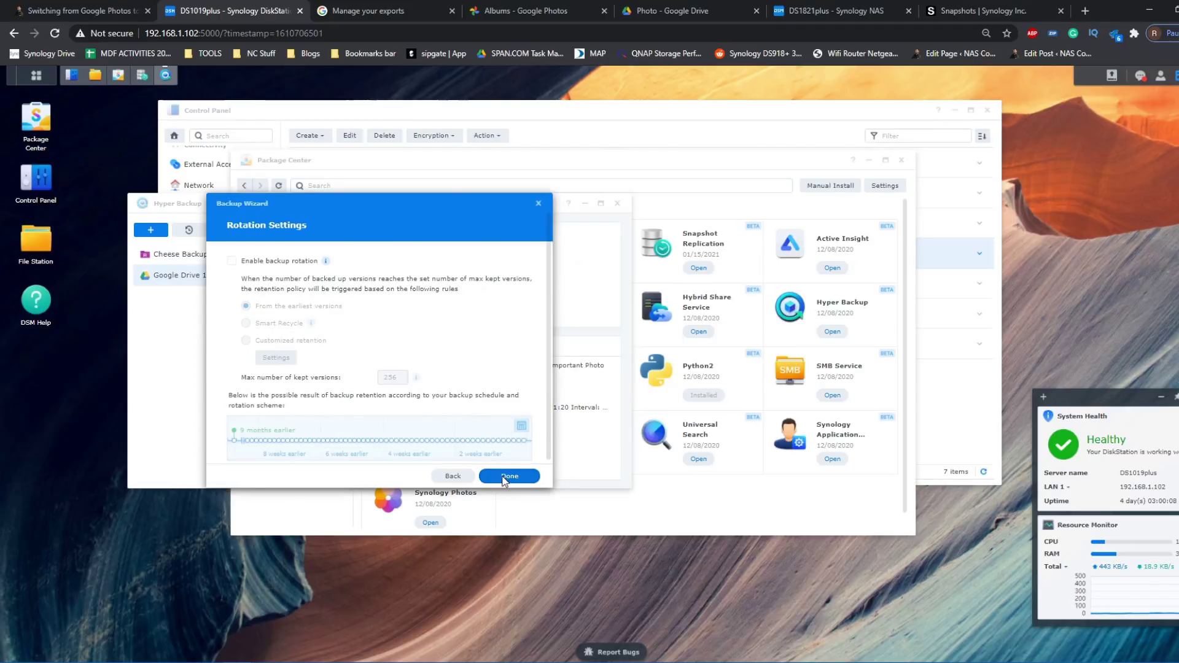
pyautogui.click(507, 476)
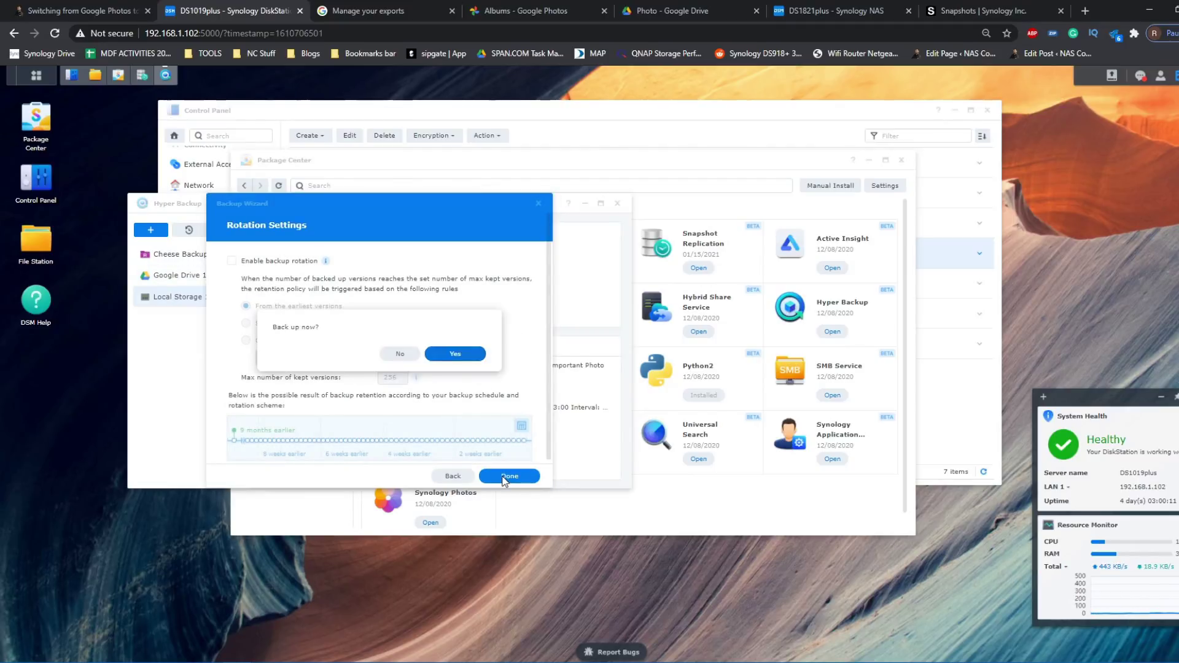
# - Start the local backup now and show Package Center's beta packages
pyautogui.click(461, 354)
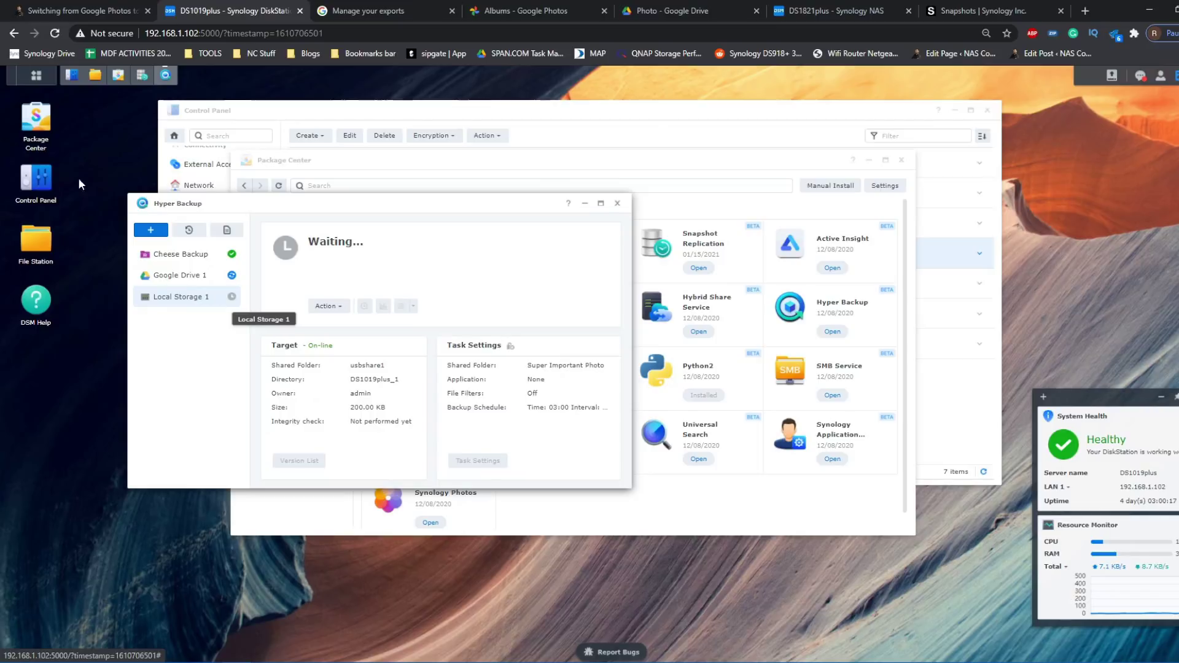
pyautogui.click(36, 115)
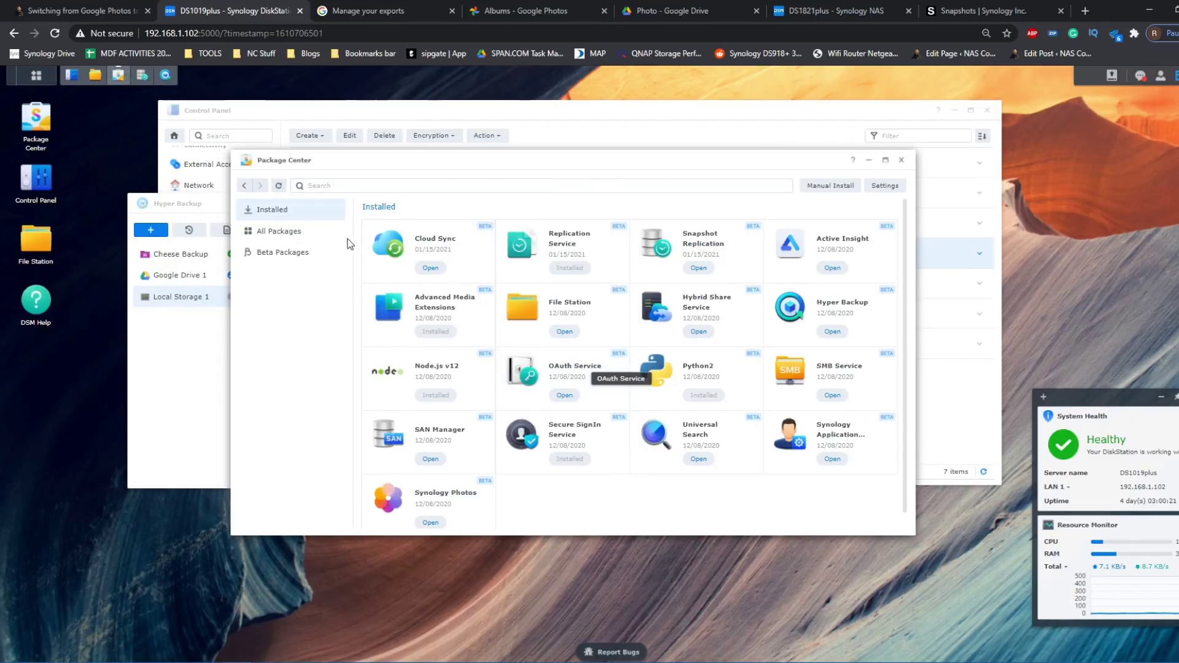
pyautogui.click(282, 253)
# - Find USB Copy among the beta packages and open its details
pyautogui.scroll(-5, 633, 362)
pyautogui.scroll(-7, 634, 366)
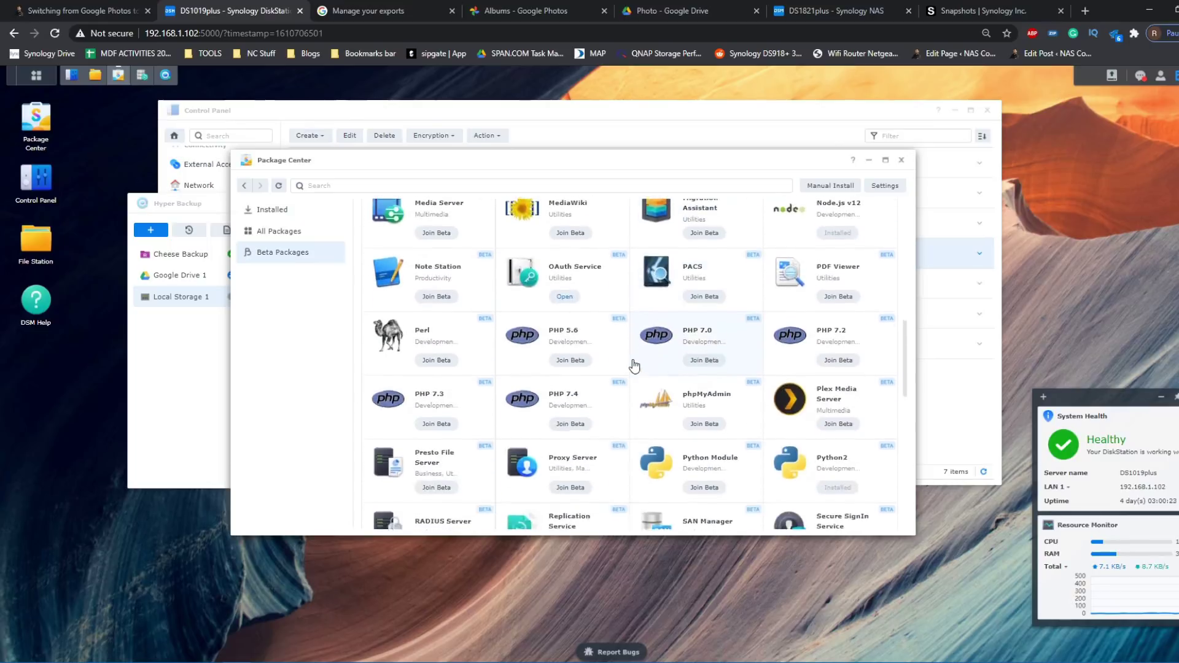
pyautogui.scroll(8, 635, 366)
pyautogui.scroll(3, 634, 366)
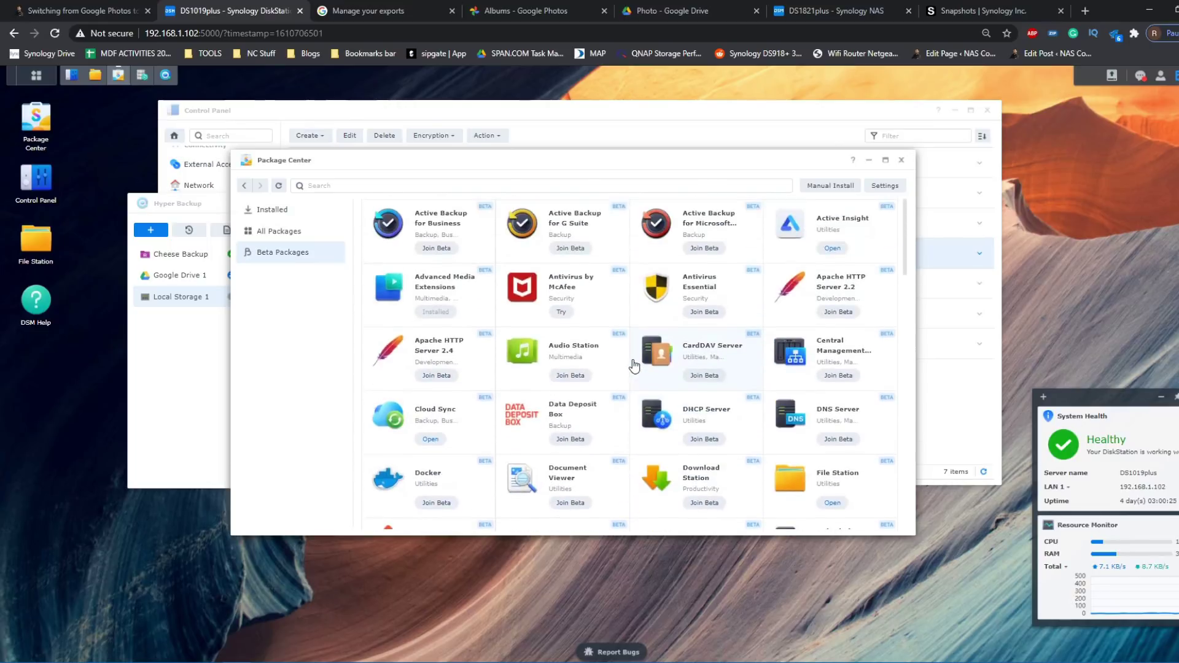
pyautogui.scroll(-6, 635, 366)
pyautogui.scroll(2, 635, 366)
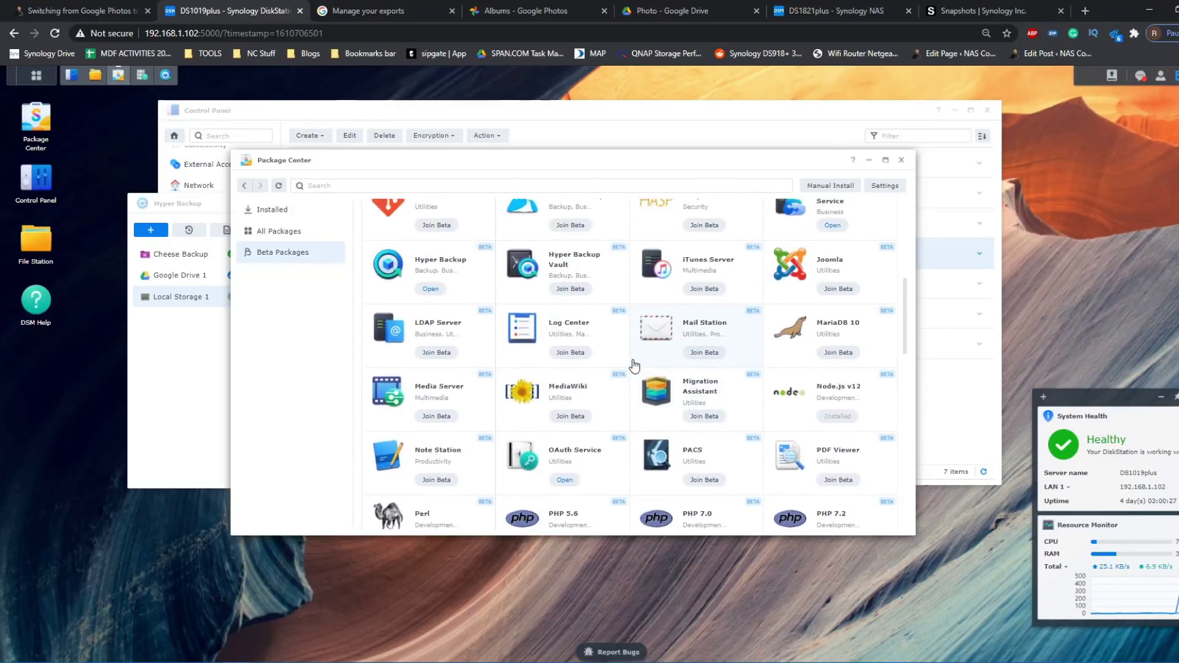
pyautogui.scroll(2, 635, 366)
pyautogui.scroll(-7, 634, 366)
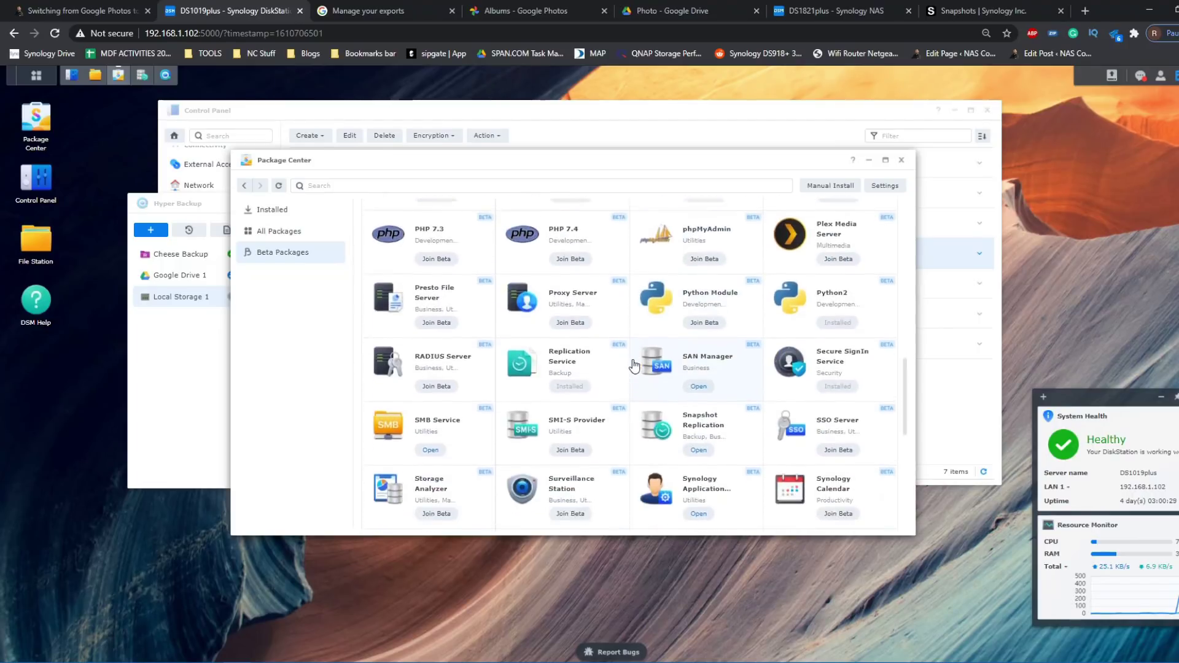
pyautogui.scroll(-6, 635, 366)
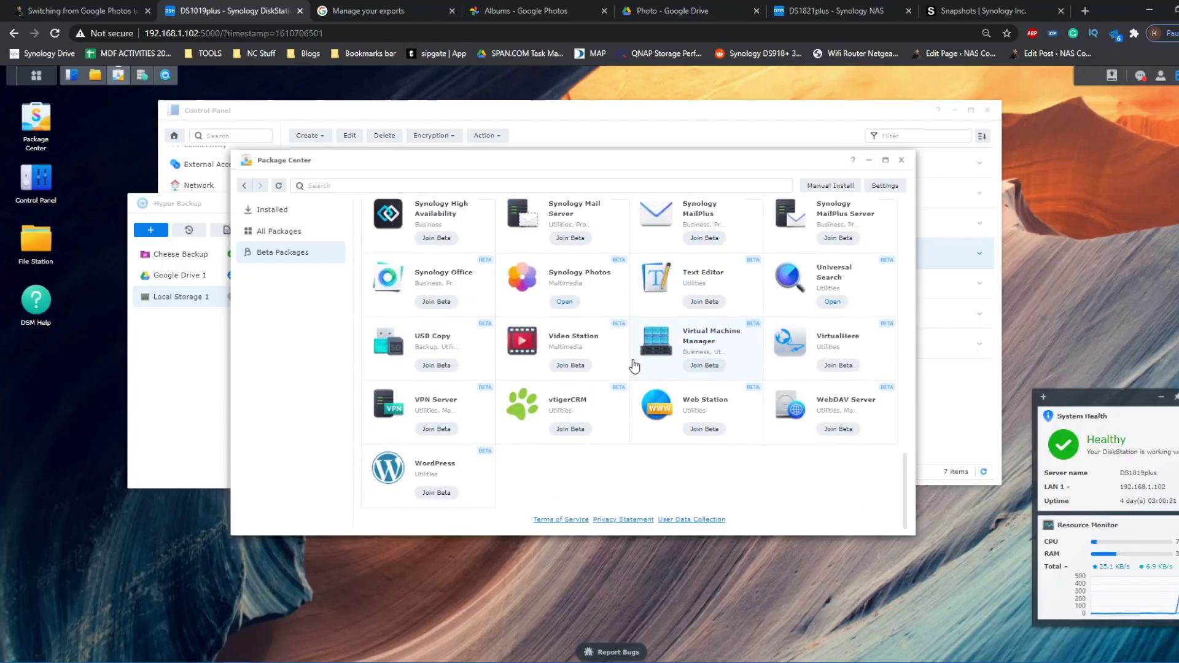
pyautogui.click(424, 340)
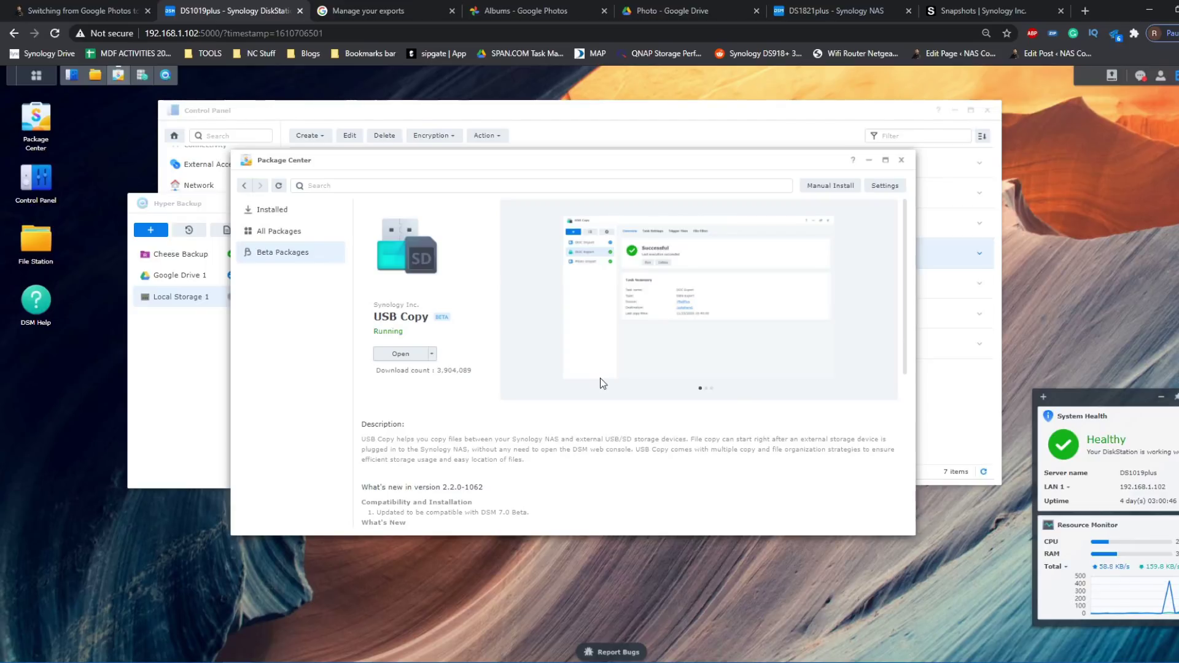
# - Create a USB Copy Data Export task named Cheese USB with source Super Important Photo
pyautogui.click(400, 354)
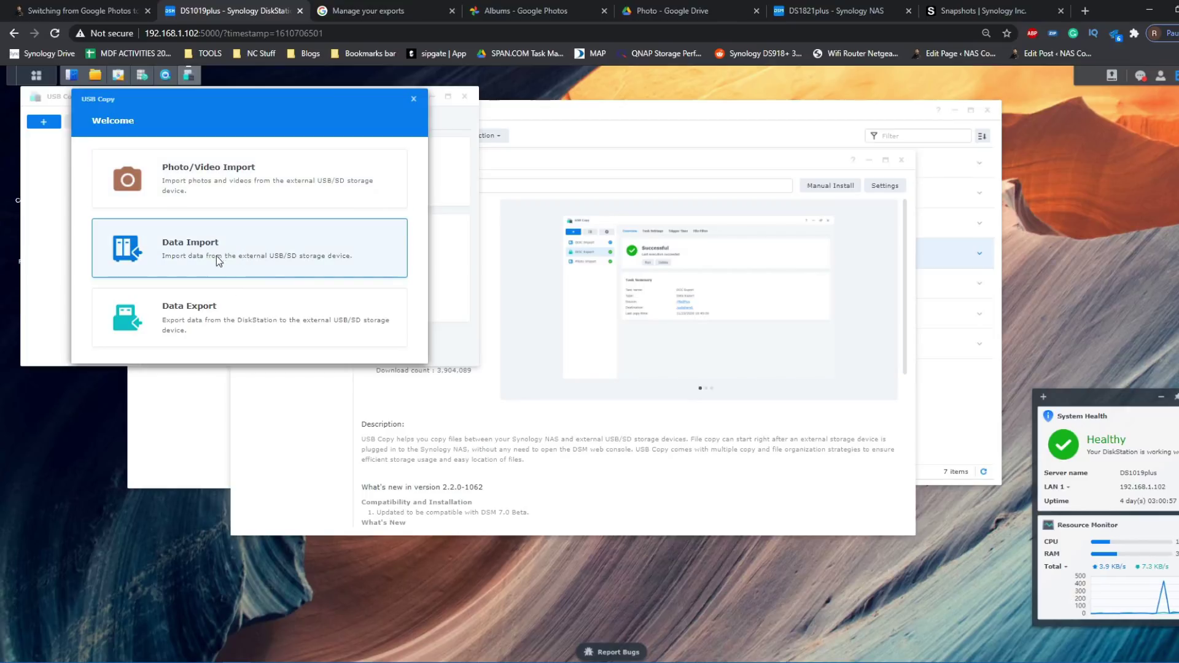
pyautogui.click(290, 322)
pyautogui.click(296, 157)
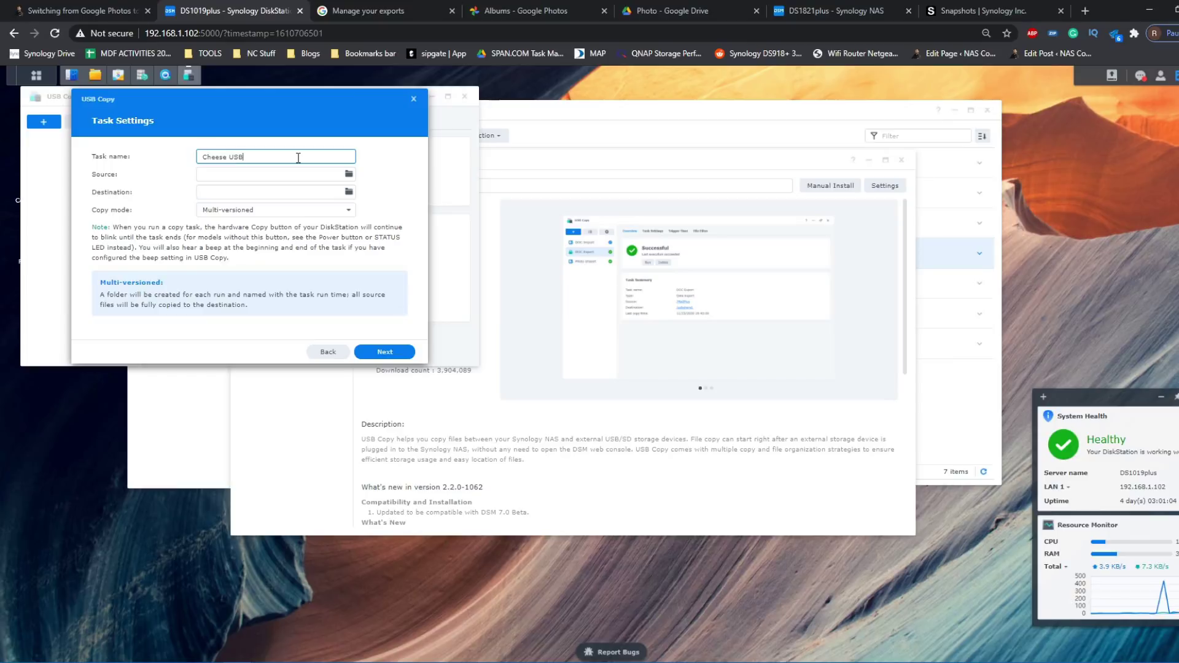
pyautogui.click(349, 175)
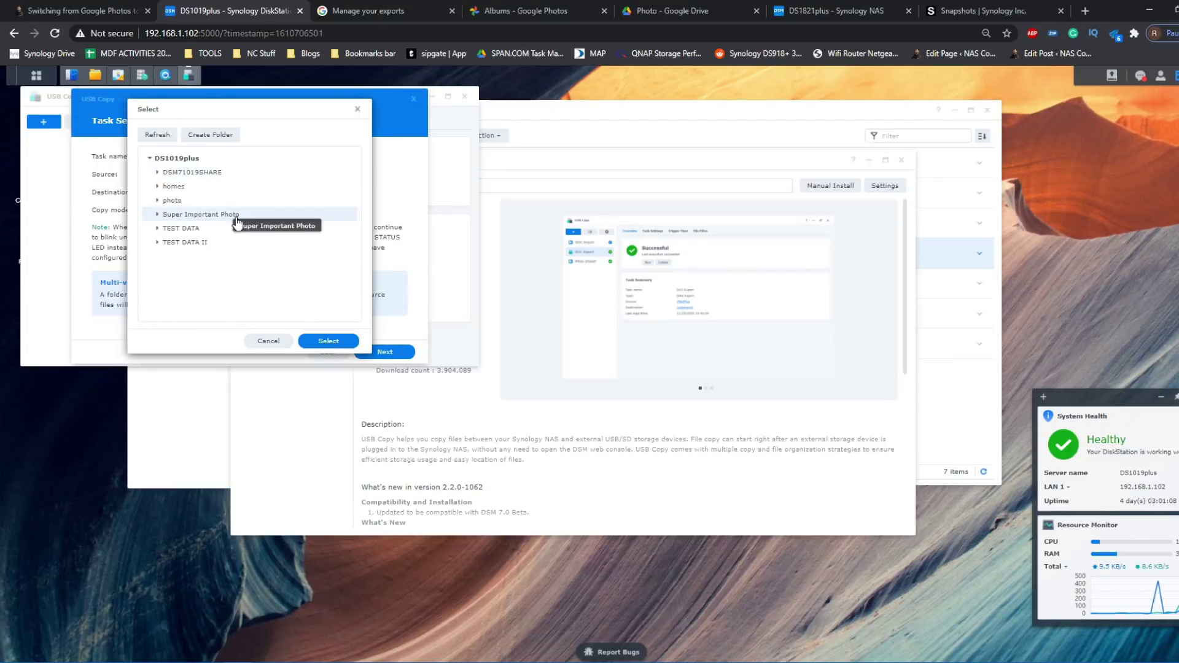
pyautogui.click(320, 341)
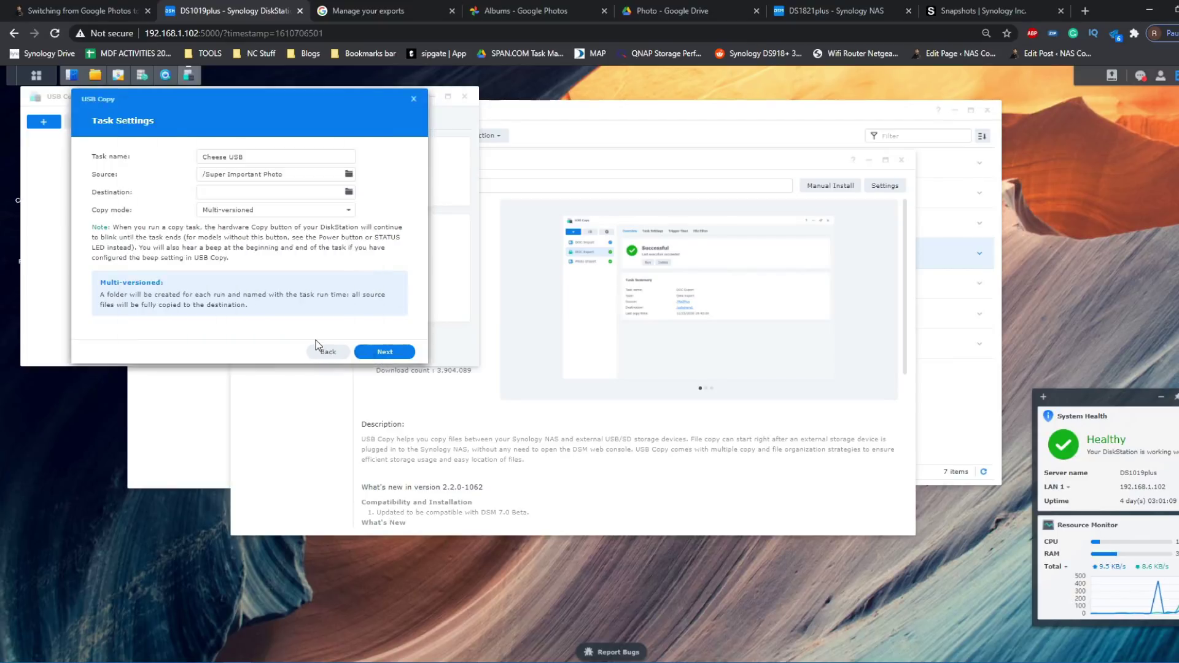
# - Create a new 'Cheese Backup' folder on usbshare1 and make it the destination
pyautogui.click(349, 191)
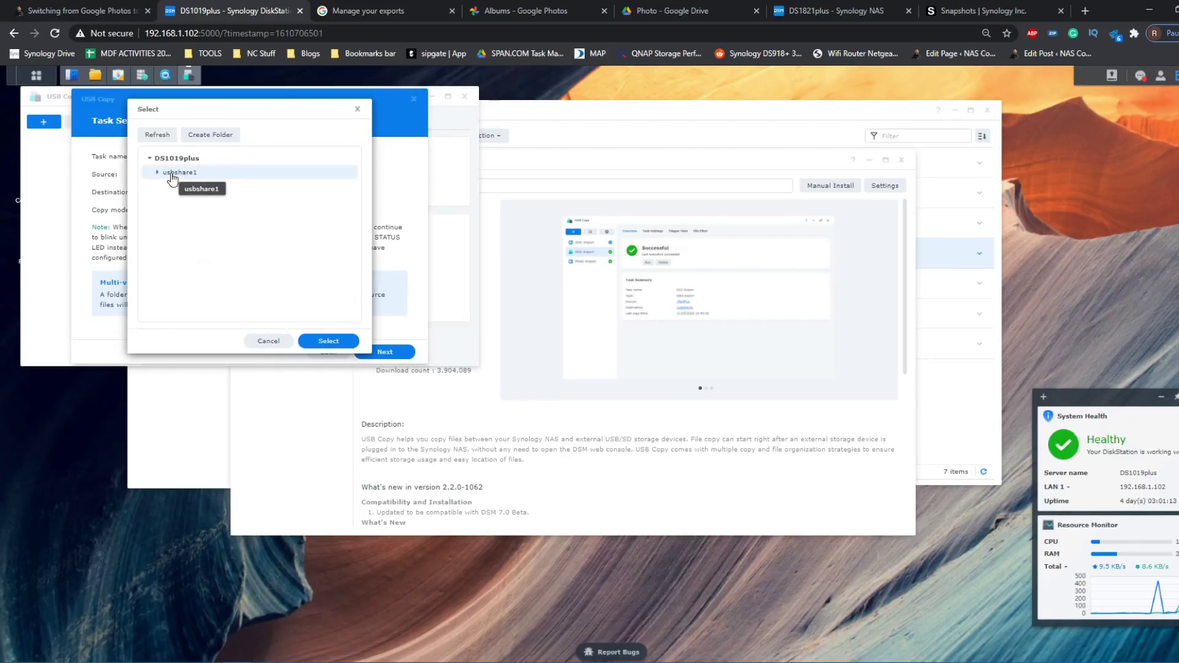
pyautogui.click(203, 135)
pyautogui.write('C')
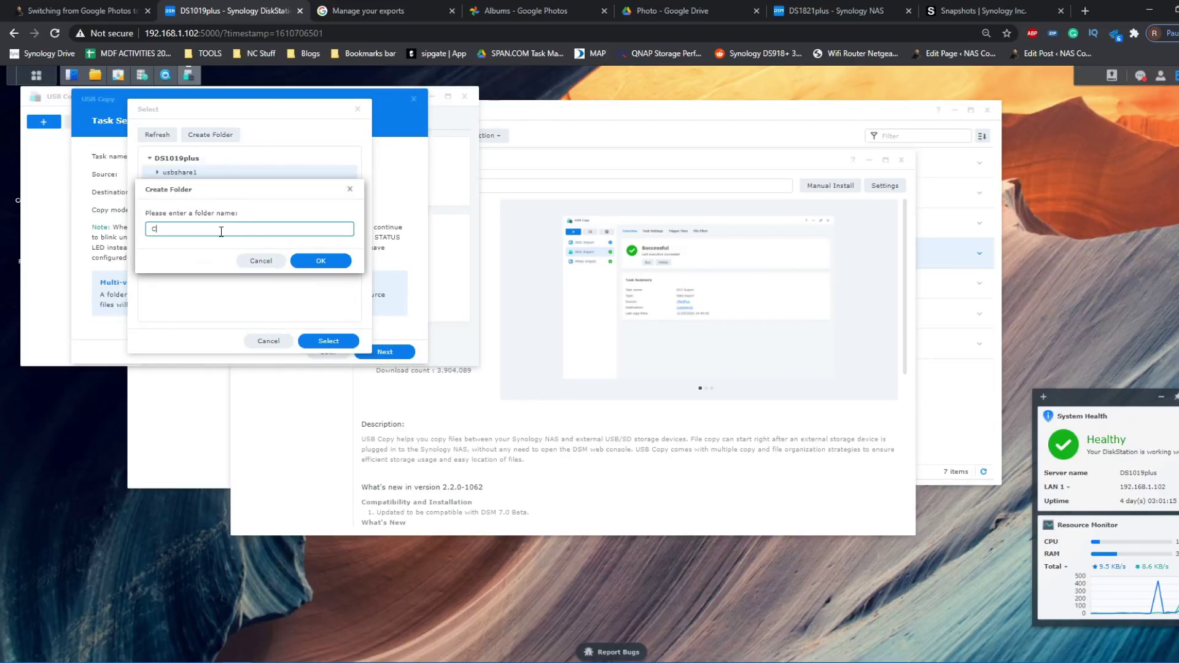
pyautogui.write('heese Backup')
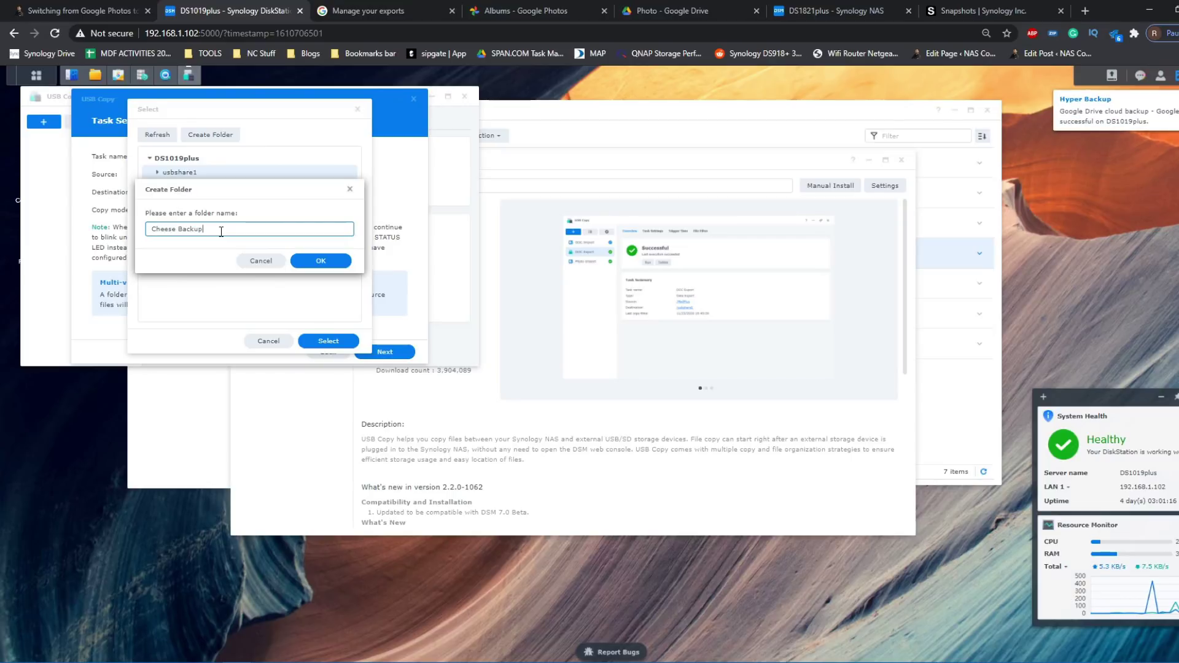
pyautogui.click(316, 261)
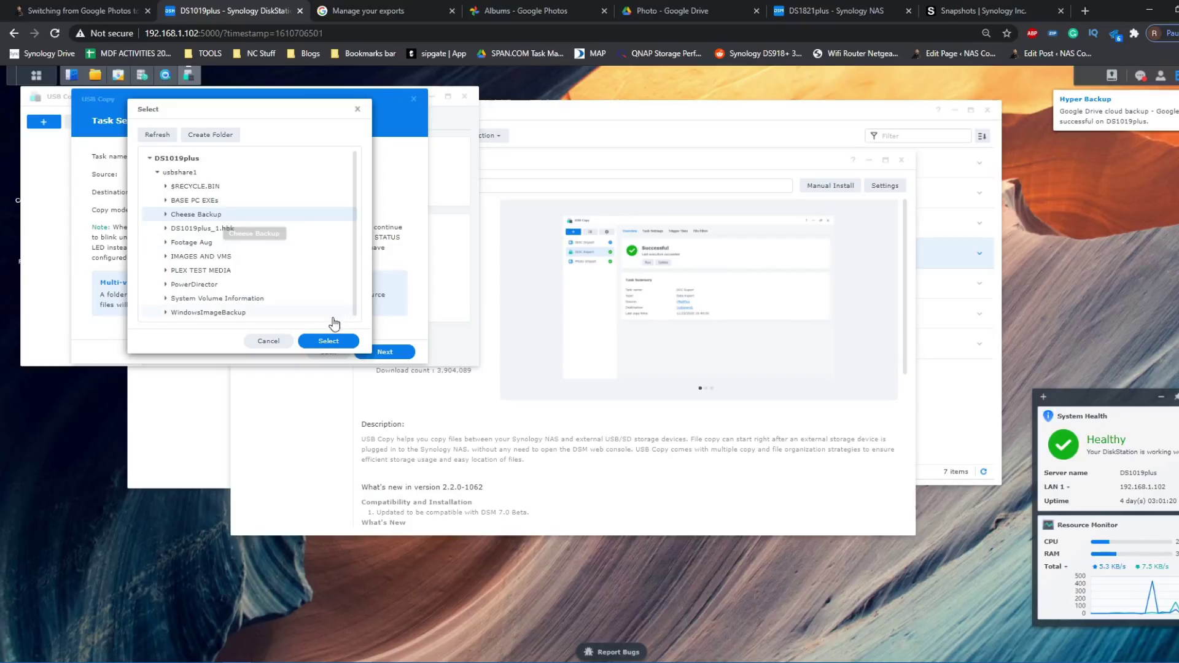
pyautogui.click(328, 340)
# - Set the Cheese USB copy mode to Incremental and enable a scheduled copy
pyautogui.click(229, 210)
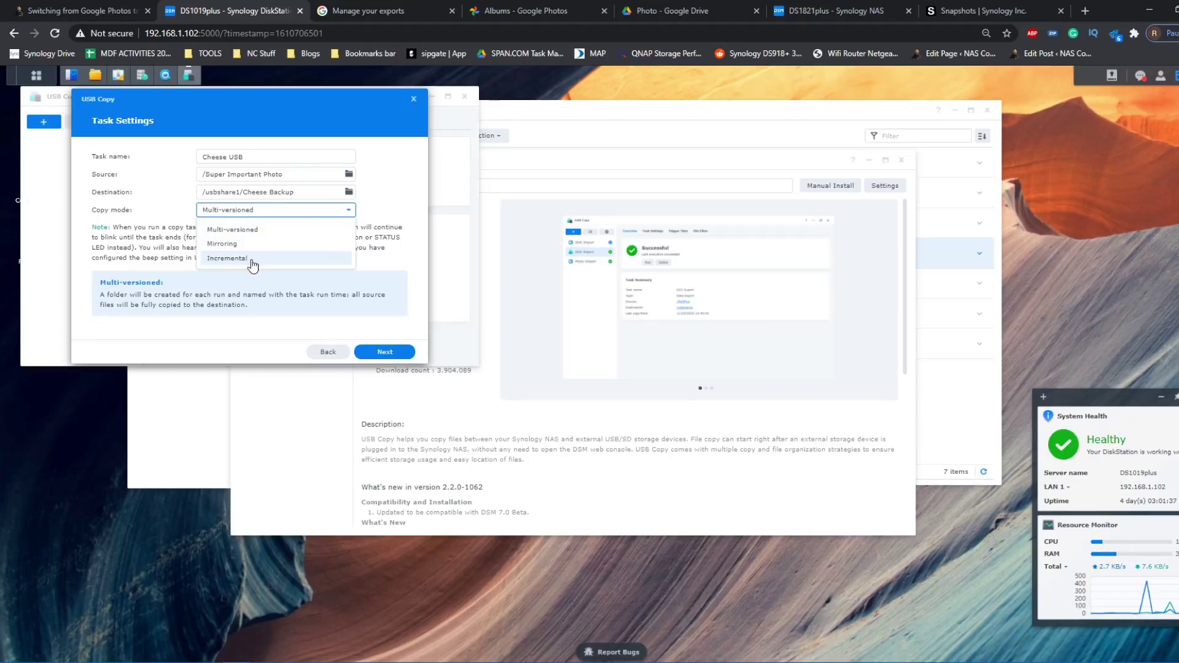
pyautogui.click(252, 258)
pyautogui.click(369, 354)
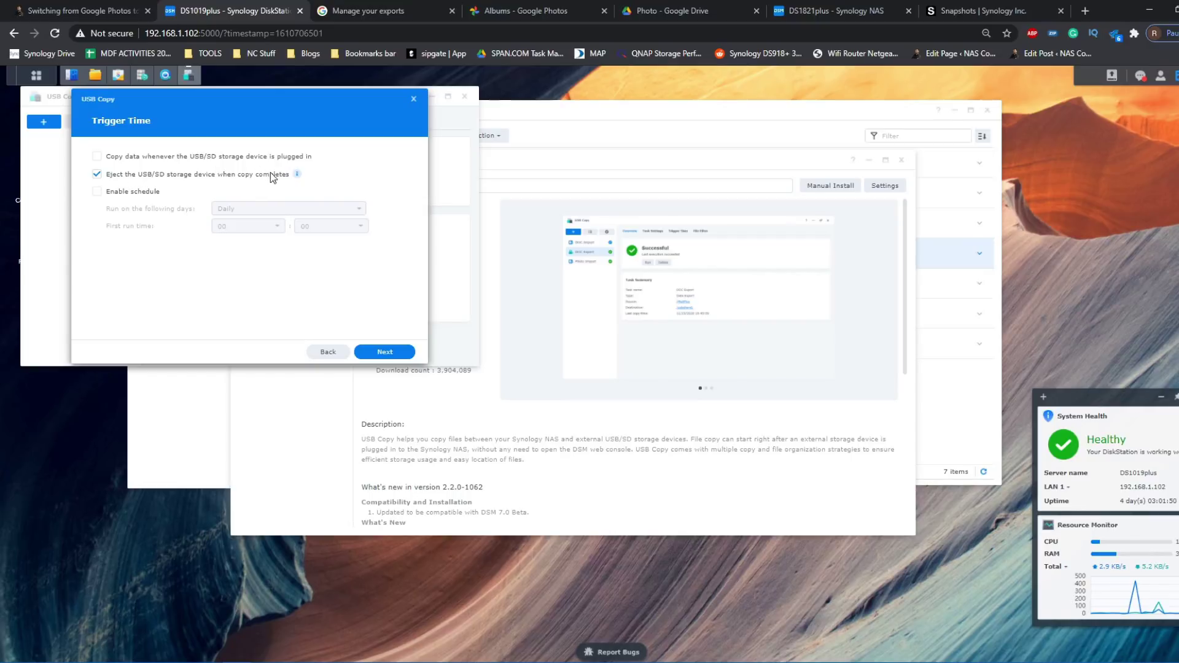
pyautogui.click(97, 189)
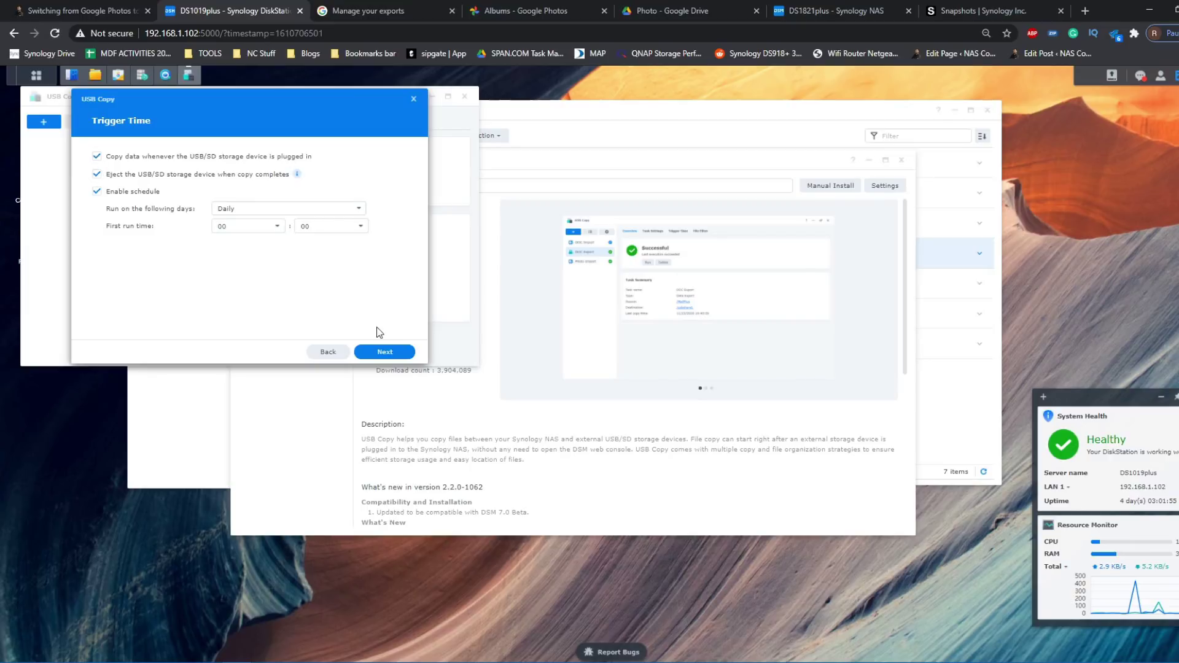
pyautogui.click(382, 353)
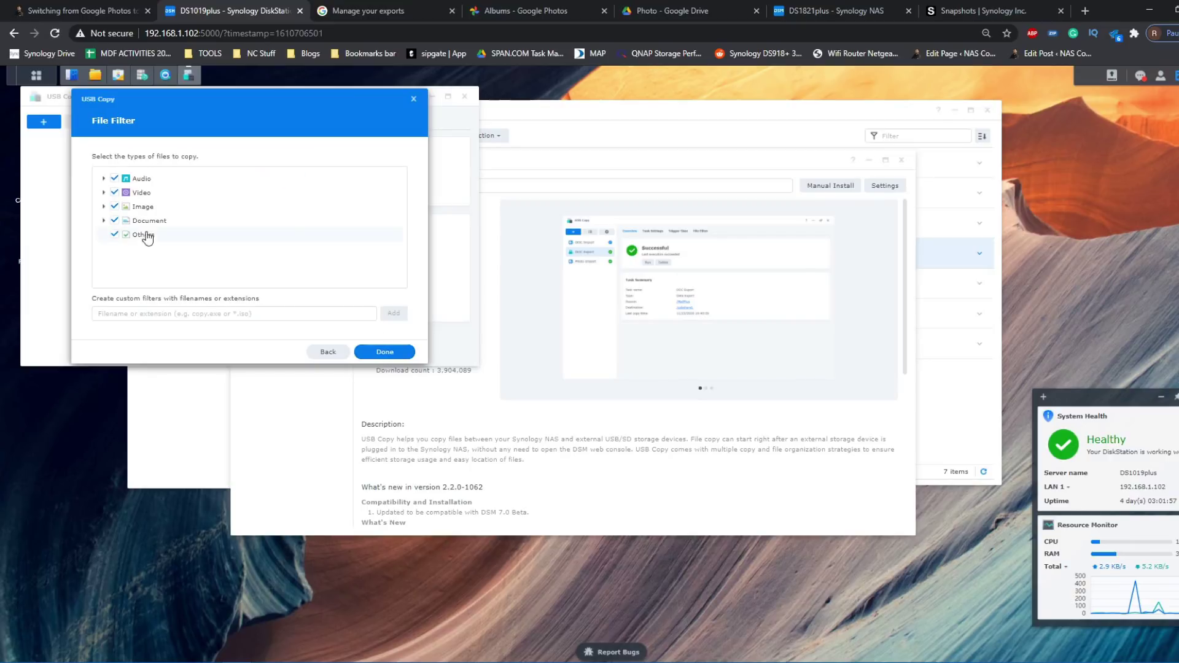
# - Filter out audio, video and documents, keeping images and others, then finish and run the task
pyautogui.click(114, 192)
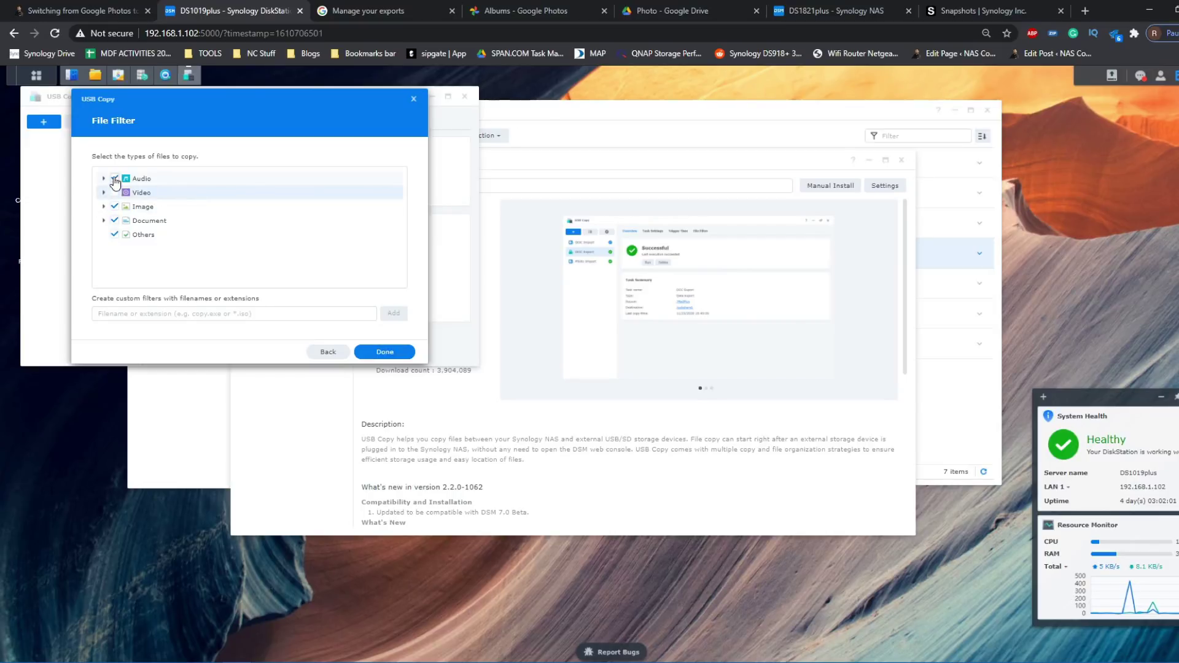
pyautogui.click(114, 178)
pyautogui.click(116, 220)
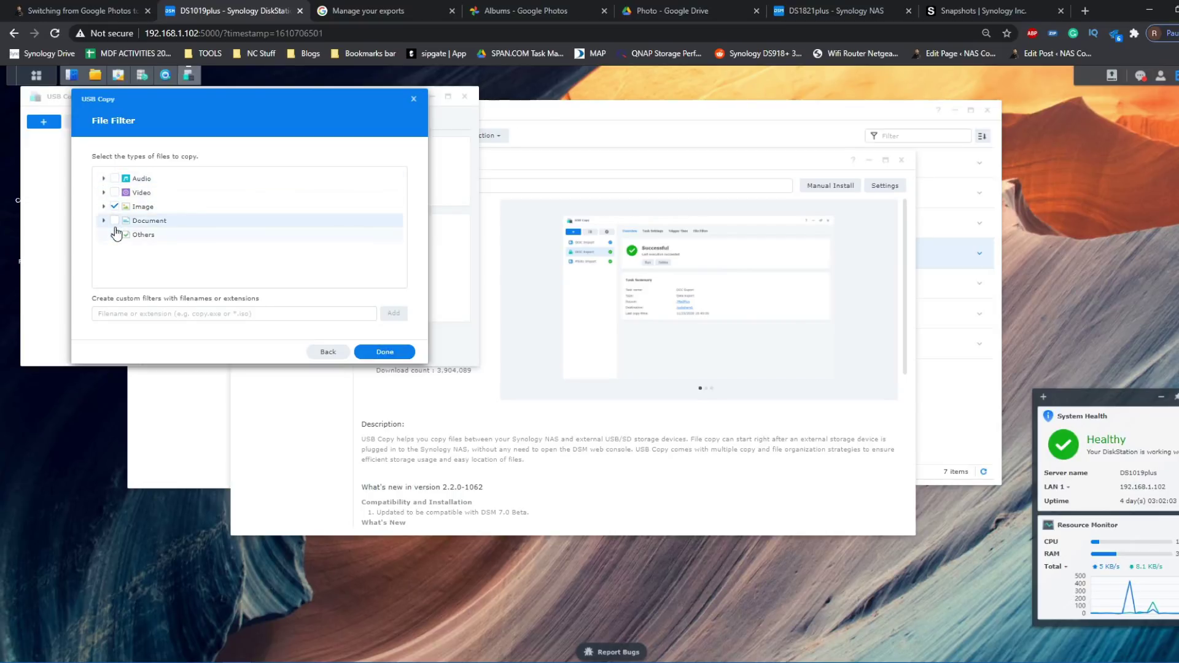
pyautogui.click(115, 234)
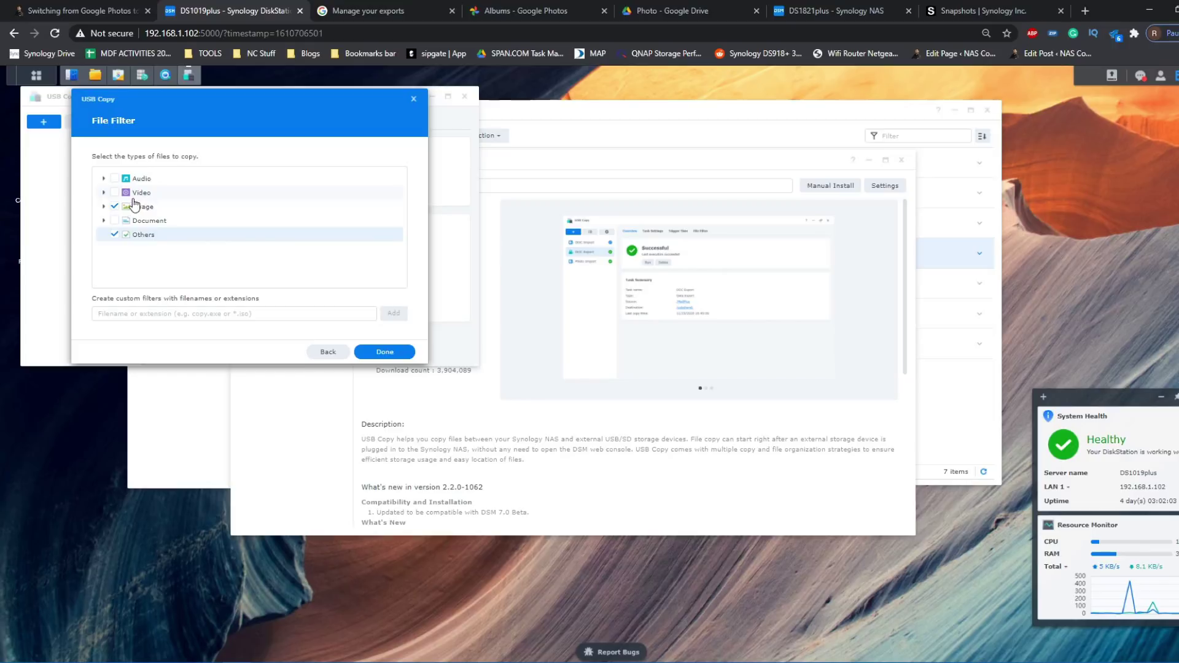
pyautogui.click(395, 352)
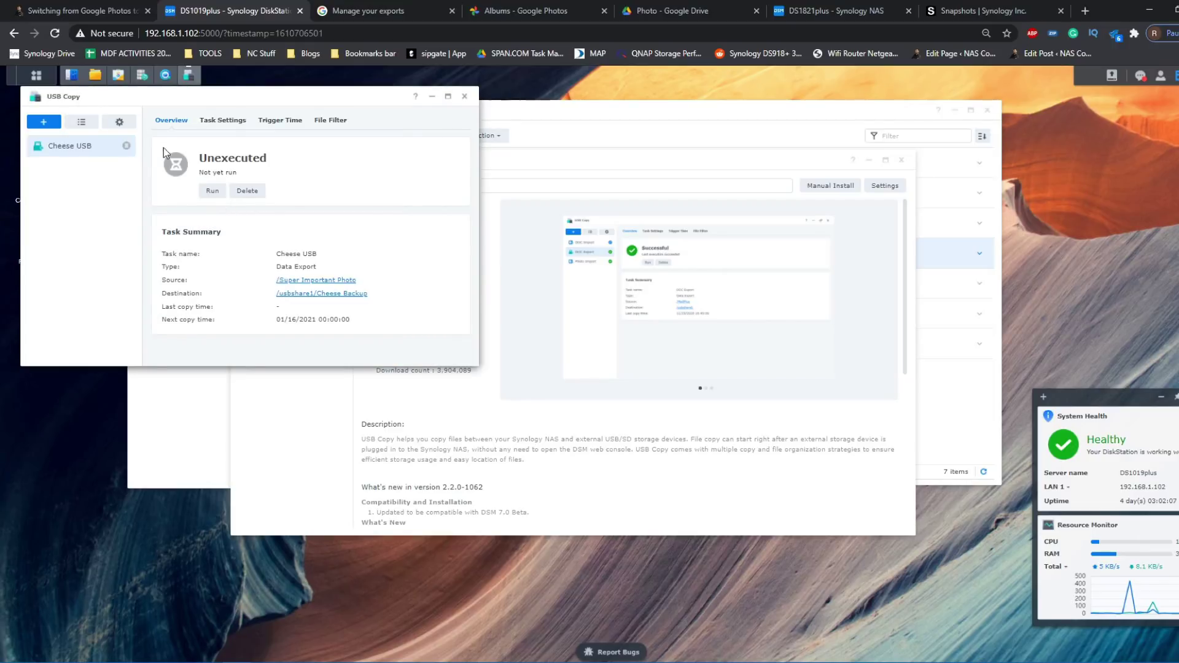
pyautogui.click(212, 191)
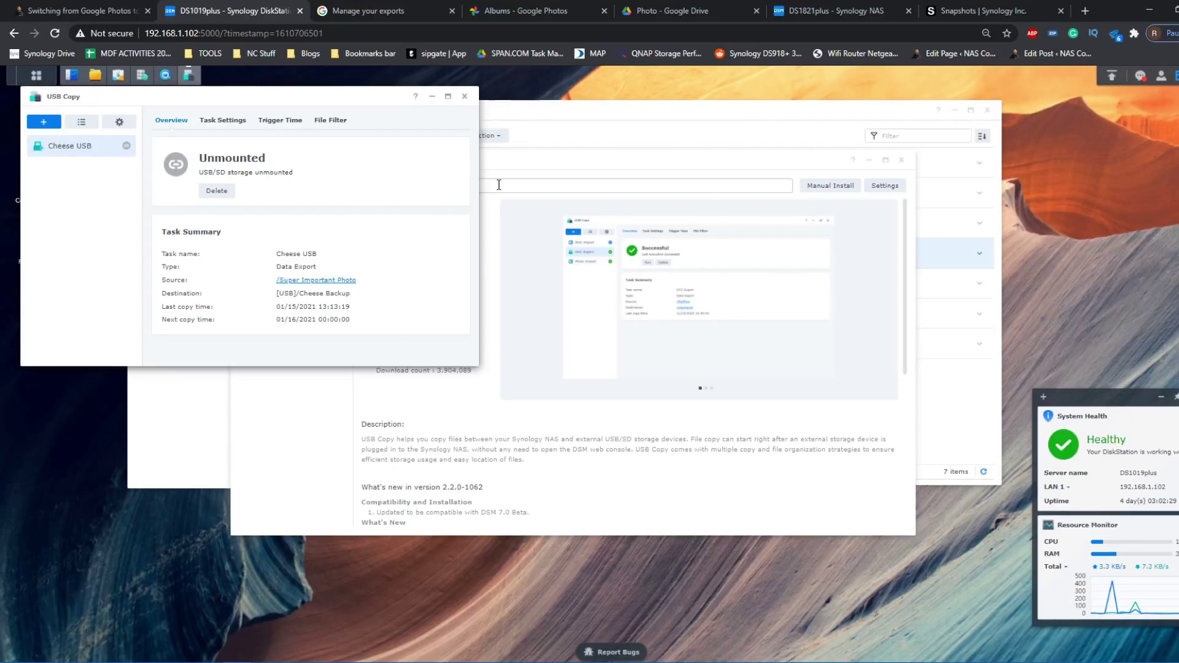
# - Close USB Copy, verify the Cheese Backup task succeeded, and return to SUPER IMPORTANT PHOTO
pyautogui.click(467, 96)
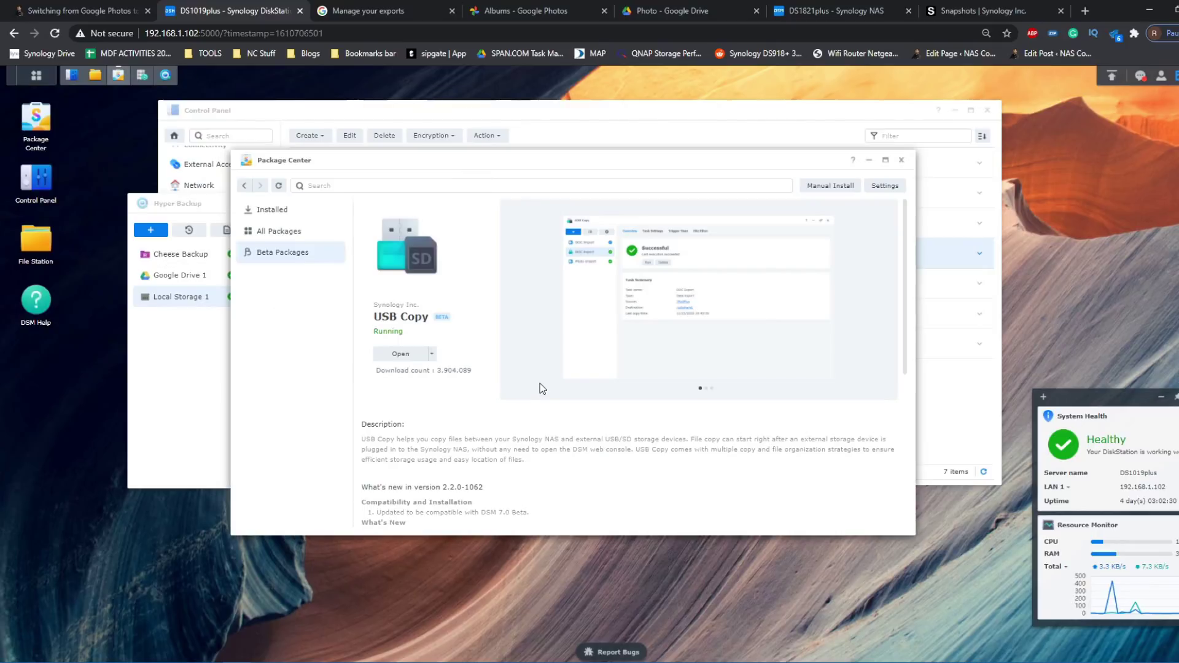
pyautogui.click(172, 357)
pyautogui.click(177, 254)
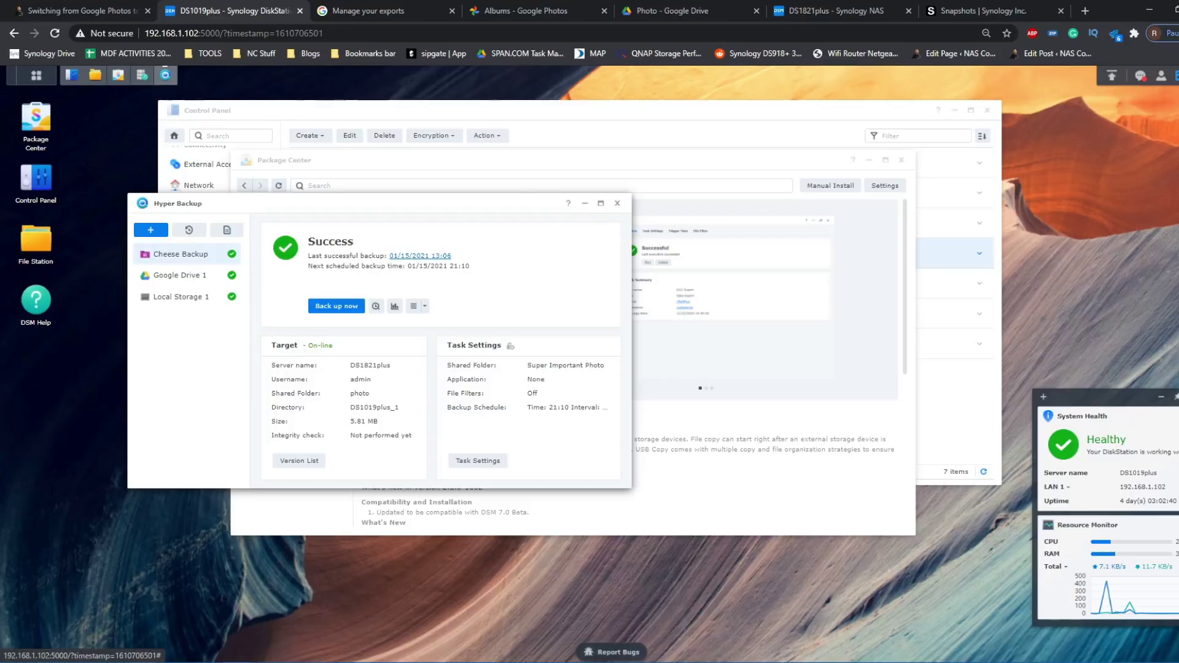
pyautogui.click(323, 613)
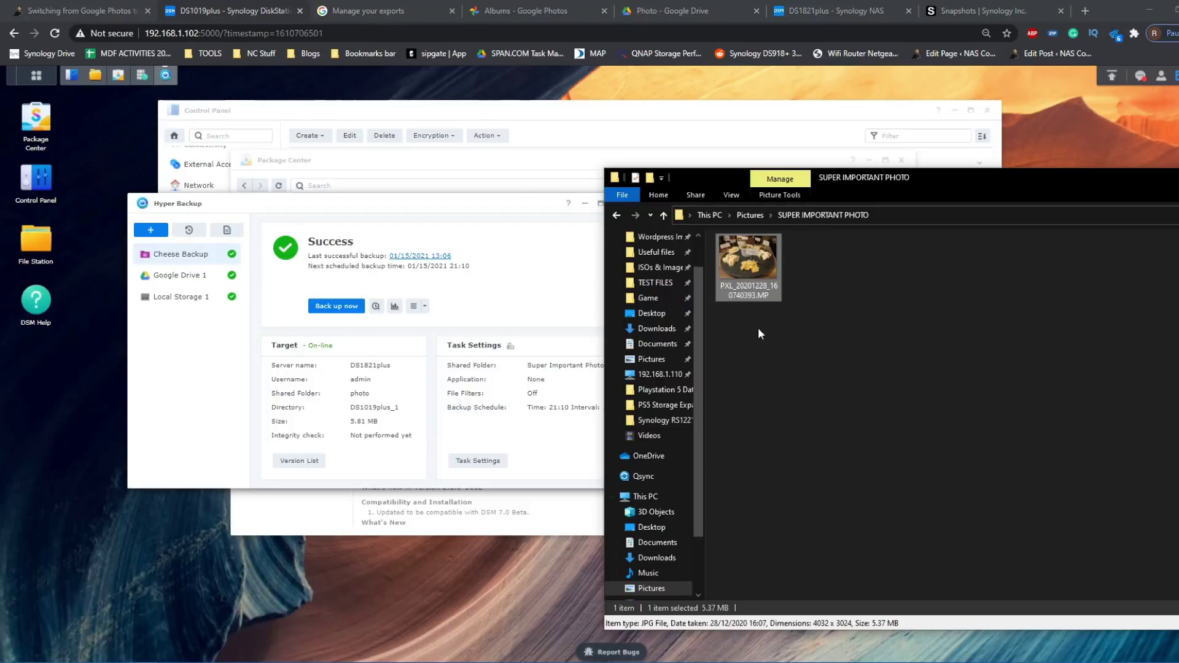
pyautogui.doubleClick(769, 271)
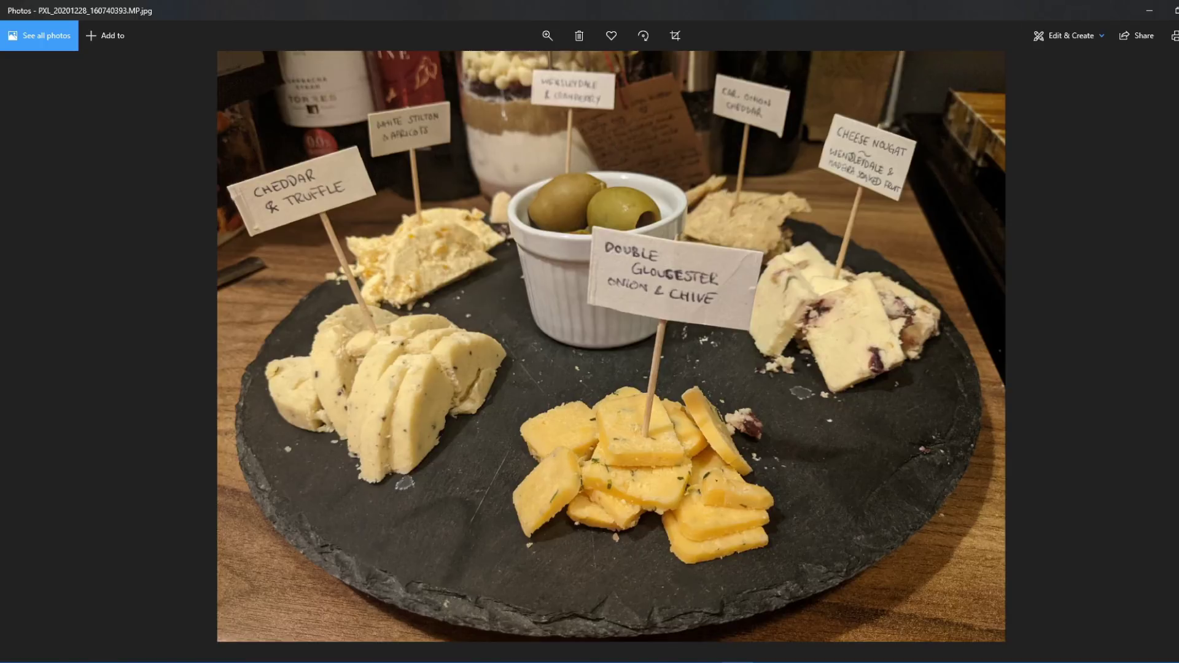
pyautogui.click(1149, 11)
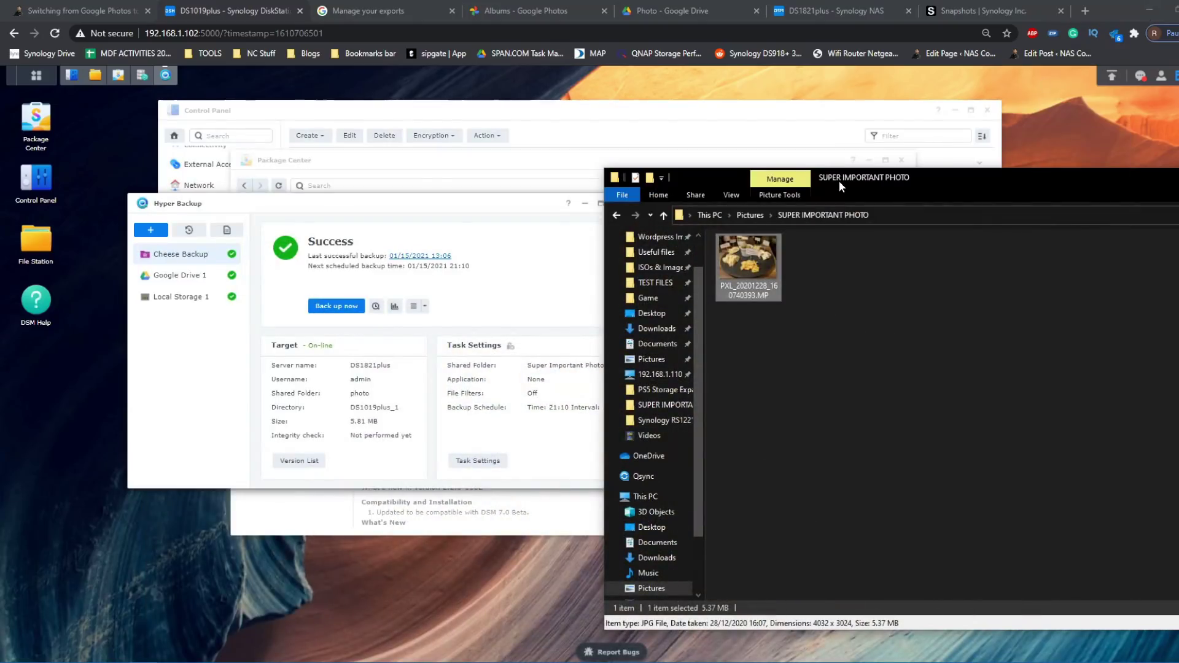